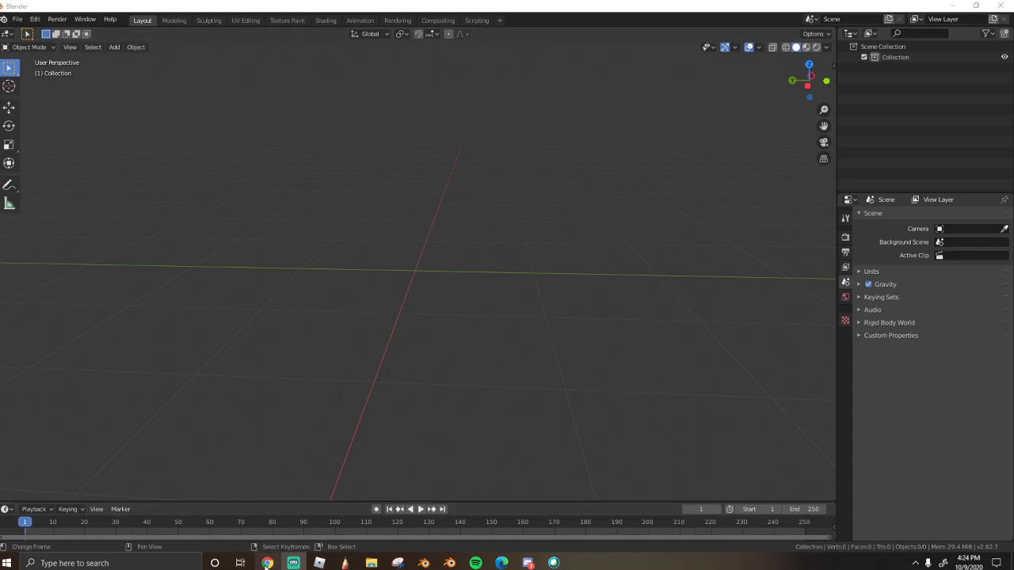
Switch to the Roblox Develop page, create a new game from the Baseplate template and open it in Roblox Studio
key(alt+Tab)
click(266, 70)
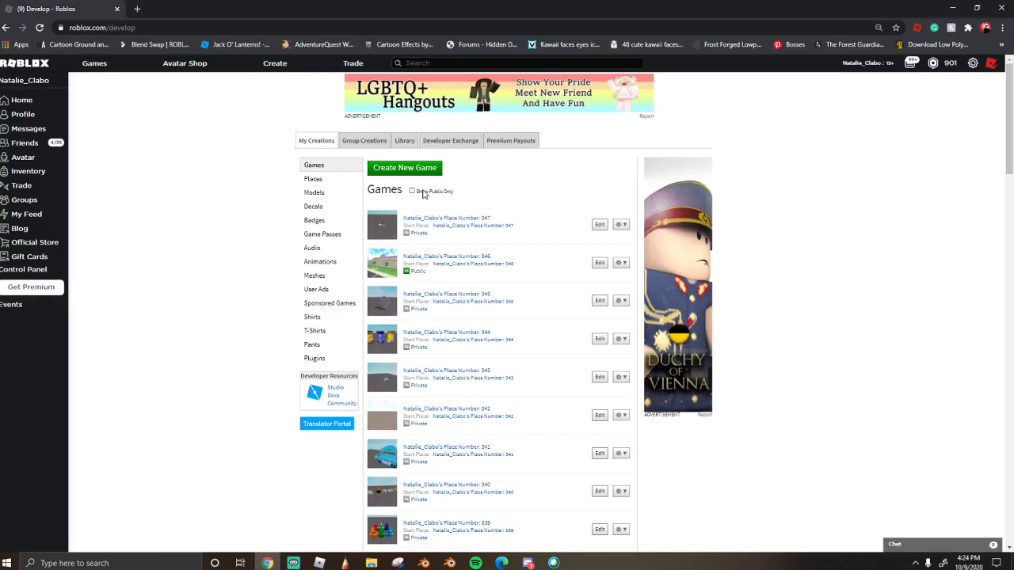
click(403, 168)
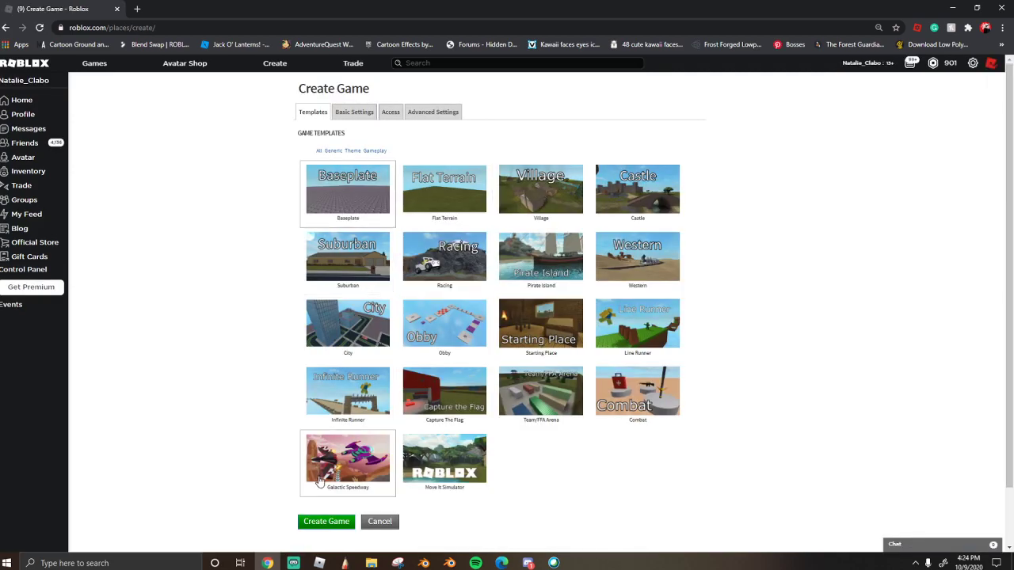
click(326, 521)
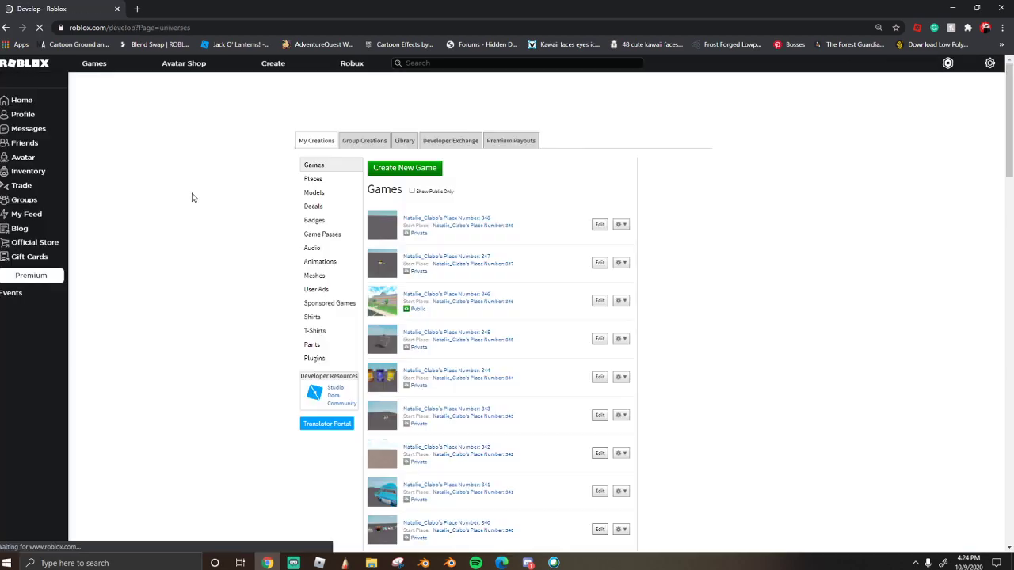
click(600, 224)
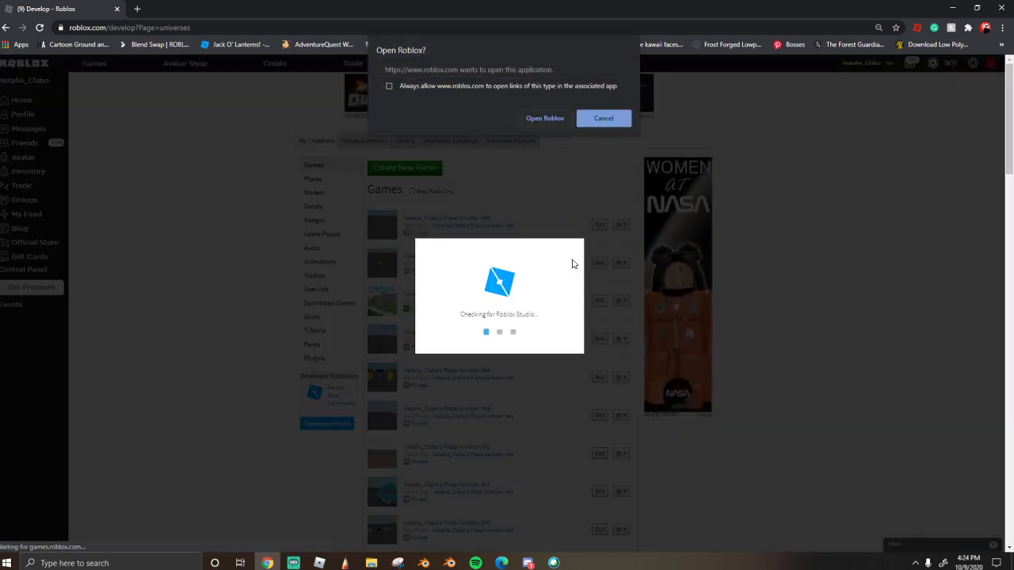
click(539, 118)
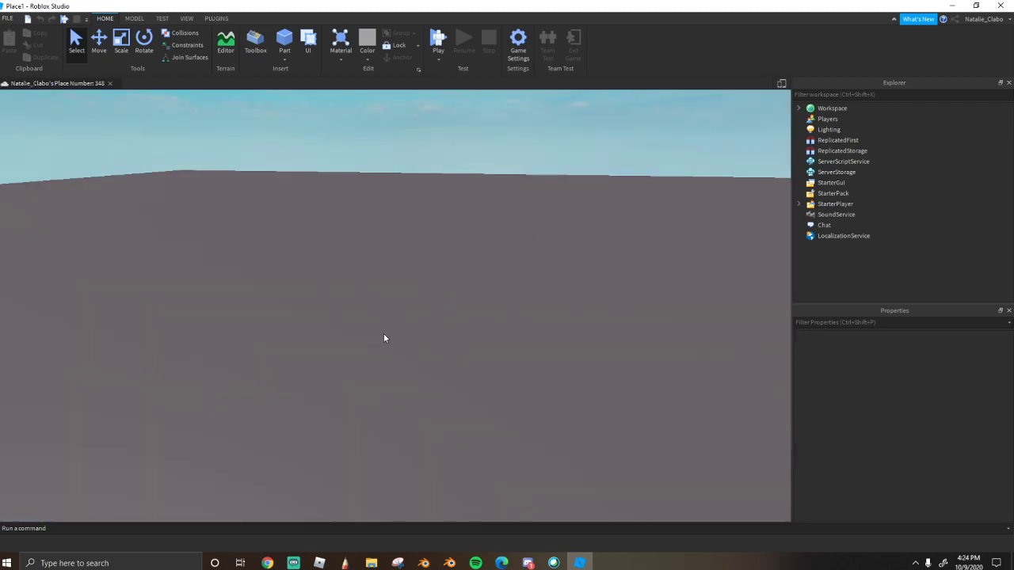
Insert a block part on the baseplate
scroll(477, 252, down, 2)
right_drag(460, 256, 460, 256)
scroll(460, 255, down, 5)
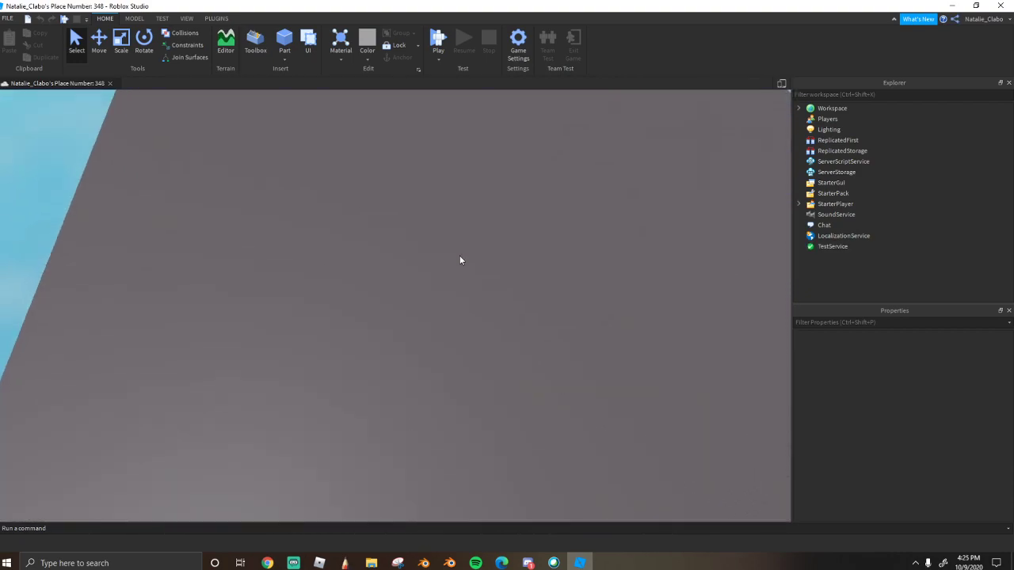
scroll(461, 255, down, 5)
scroll(459, 255, up, 5)
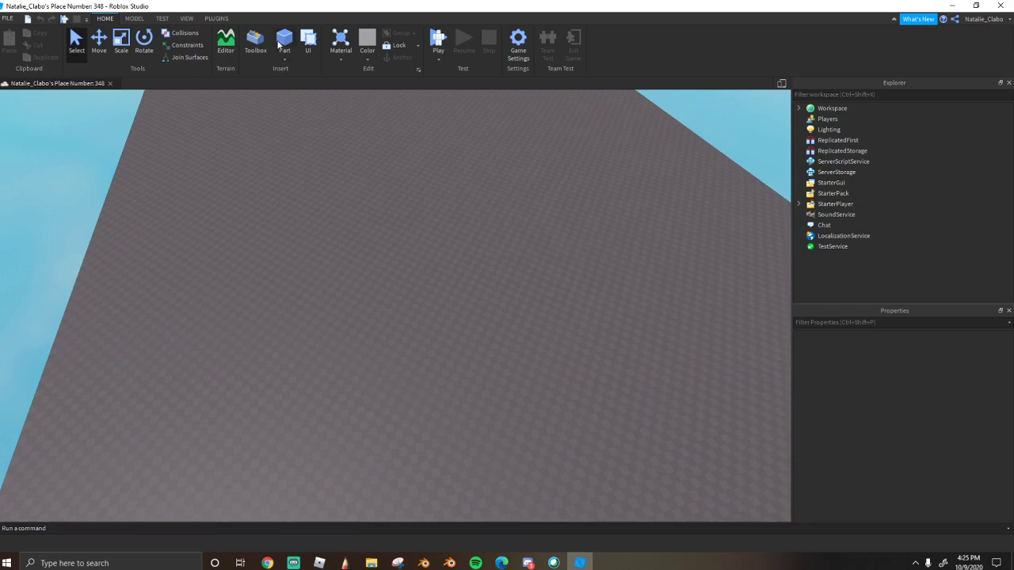
click(279, 44)
Set the new part's size to 300, 1, 300
scroll(380, 317, up, 5)
scroll(372, 315, down, 5)
scroll(793, 473, down, 3)
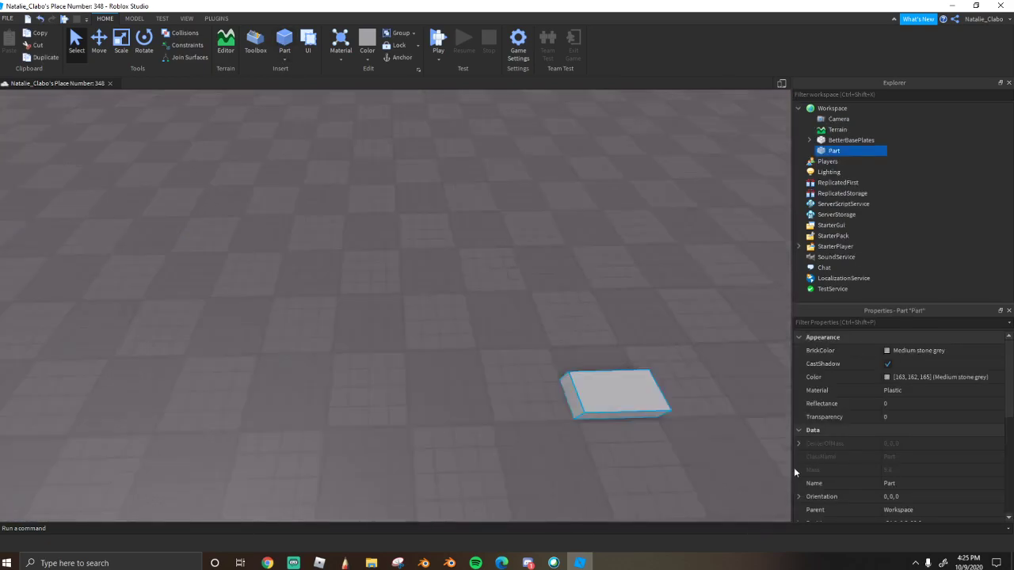
scroll(881, 502, down, 5)
right_drag(619, 413, 619, 414)
click(883, 509)
click(888, 509)
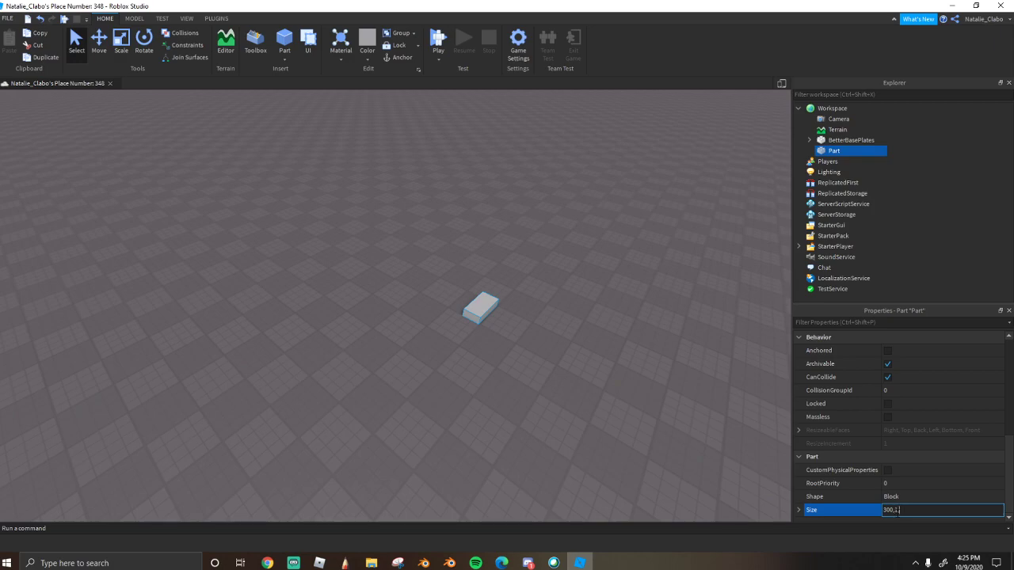
key(Return)
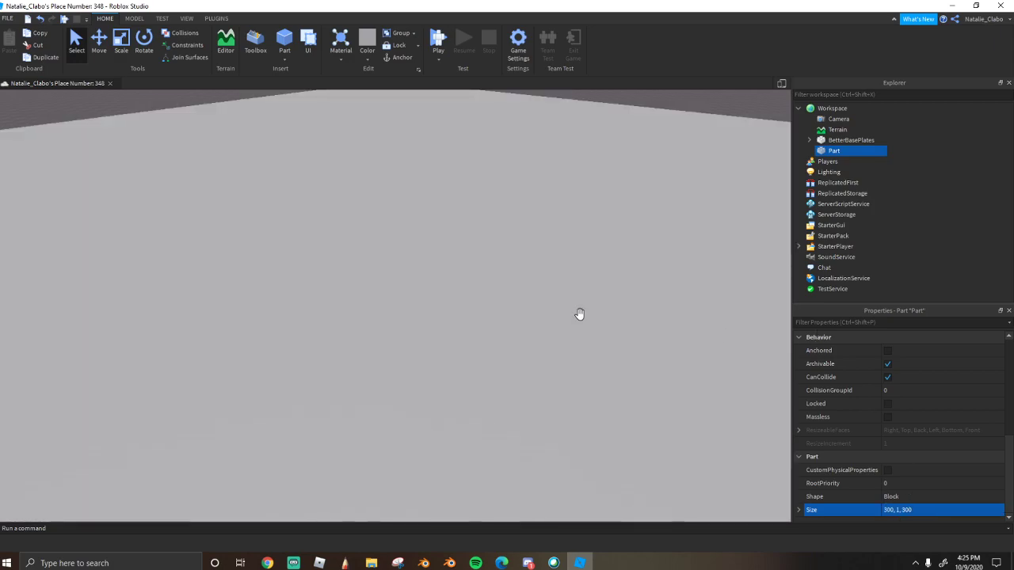
Color the enlarged part Bright green
scroll(650, 312, down, 10)
scroll(442, 340, up, 2)
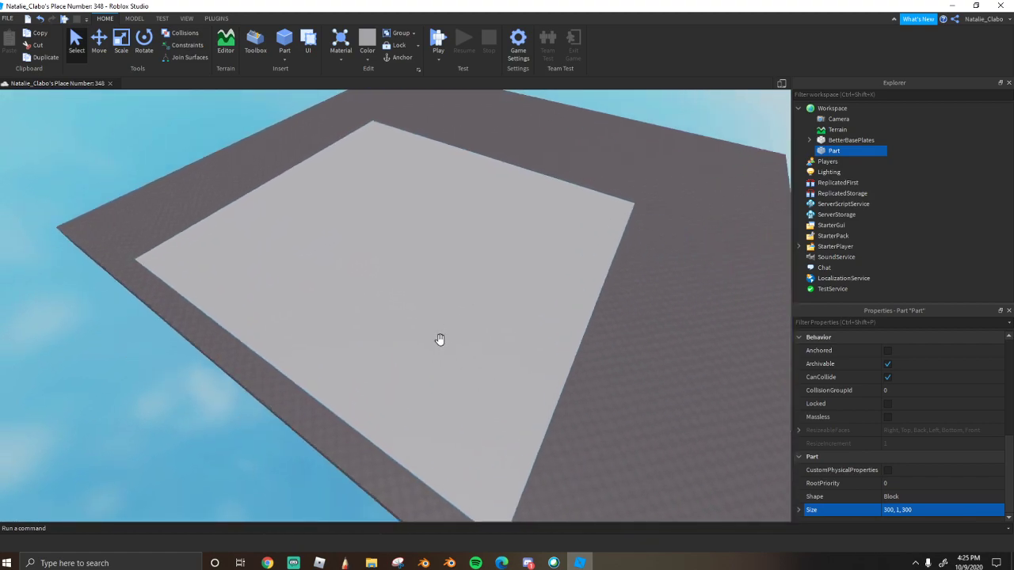
right_drag(440, 340, 483, 372)
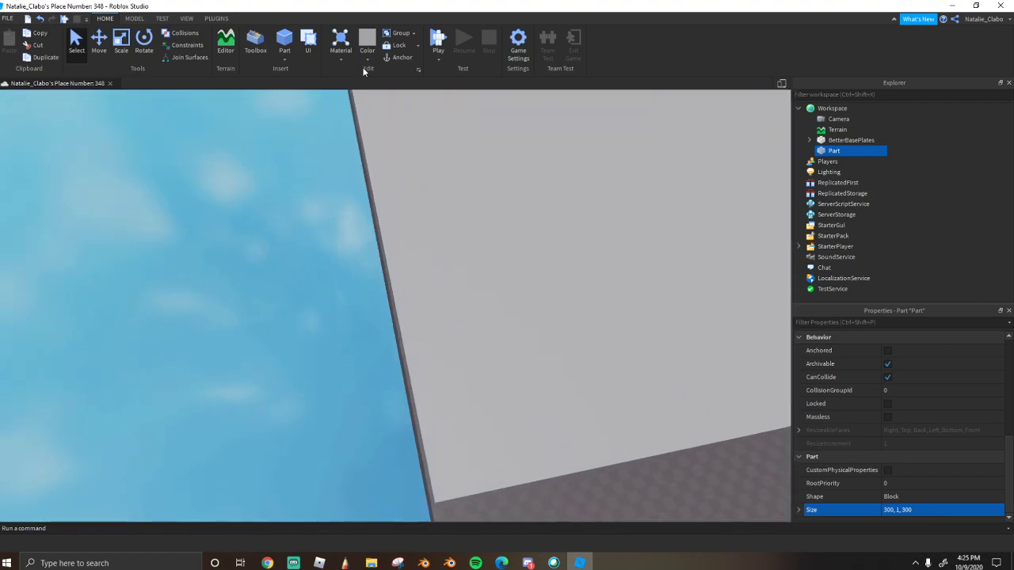
click(368, 58)
click(410, 121)
right_drag(356, 166, 501, 219)
scroll(498, 278, up, 4)
scroll(484, 264, down, 6)
scroll(501, 218, up, 4)
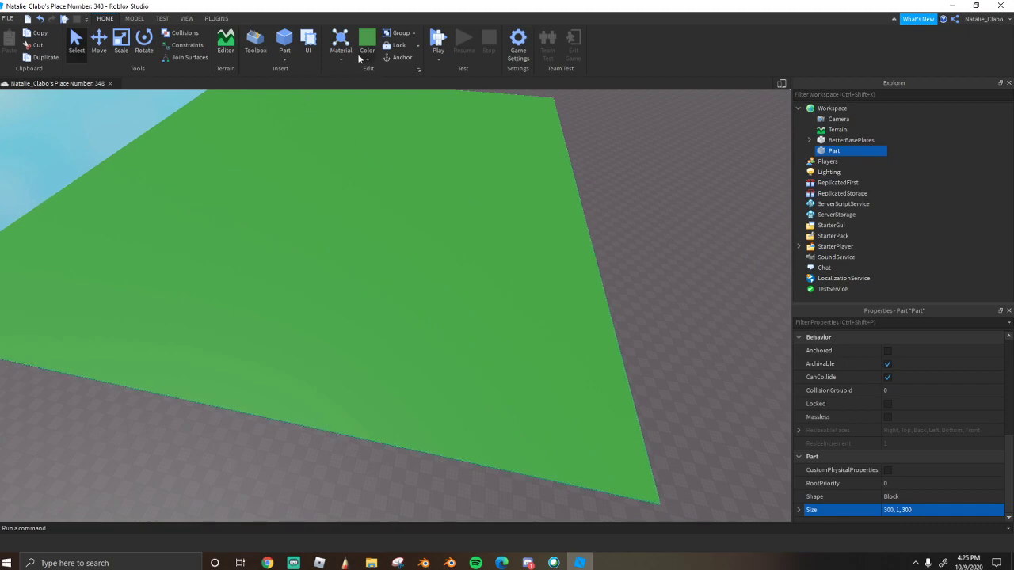
Try a lighter green on the part and return it to Bright green
click(366, 56)
click(424, 99)
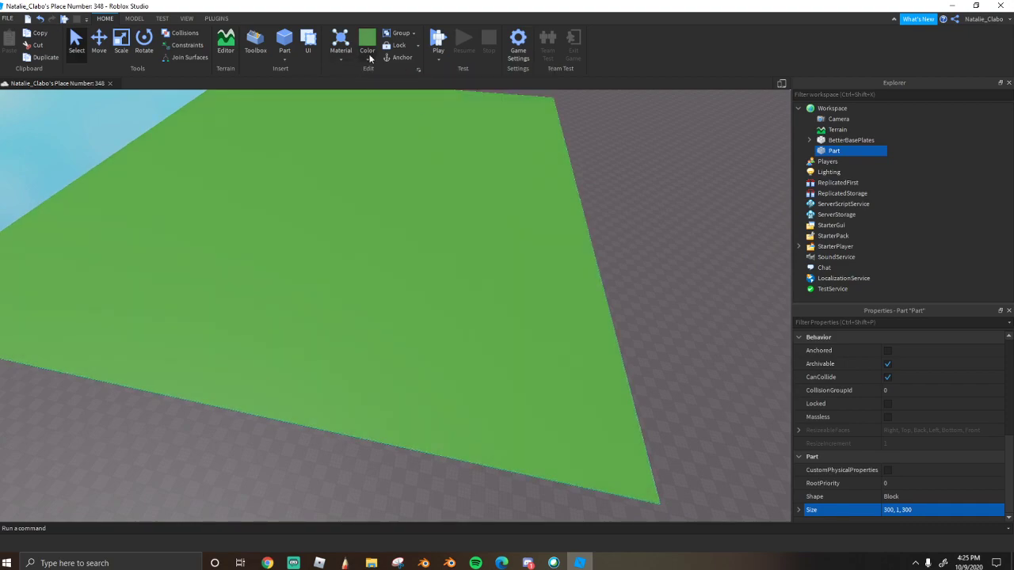
click(370, 59)
click(391, 114)
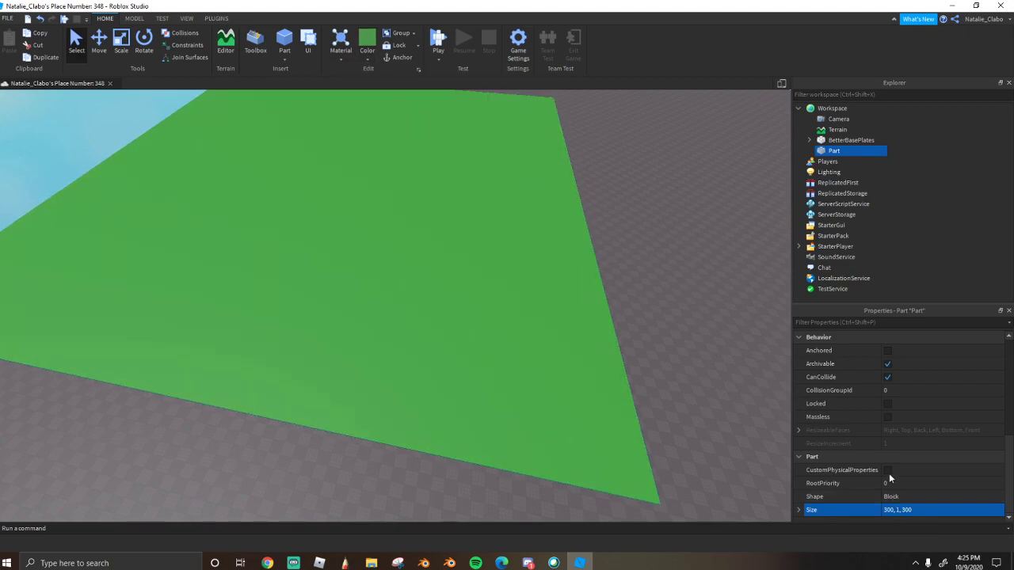
scroll(889, 482, up, 5)
click(888, 378)
mouse_move(623, 232)
mouse_down()
mouse_move(629, 188)
mouse_move(627, 228)
mouse_up()
drag(576, 231, 575, 192)
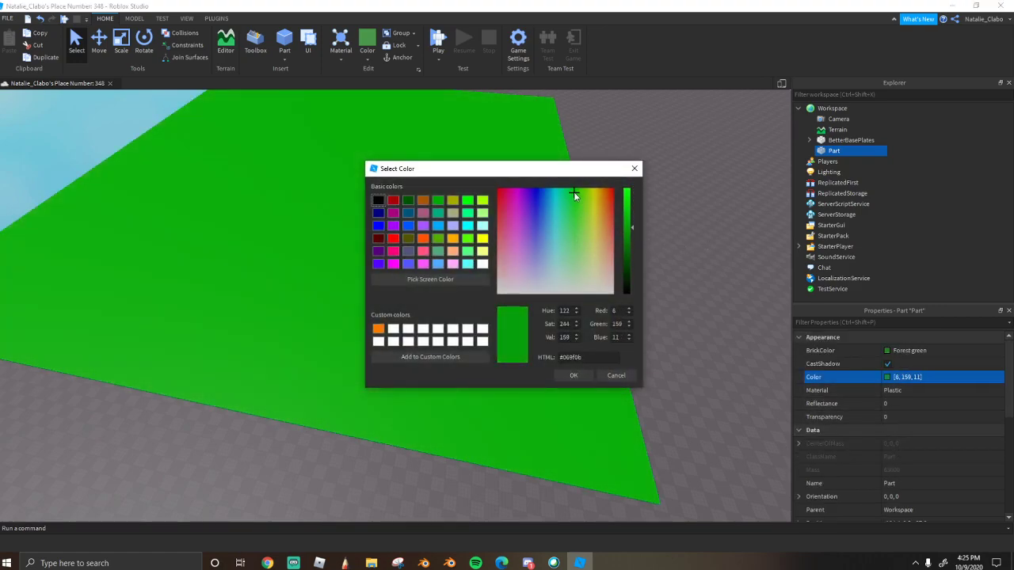
drag(635, 236, 628, 189)
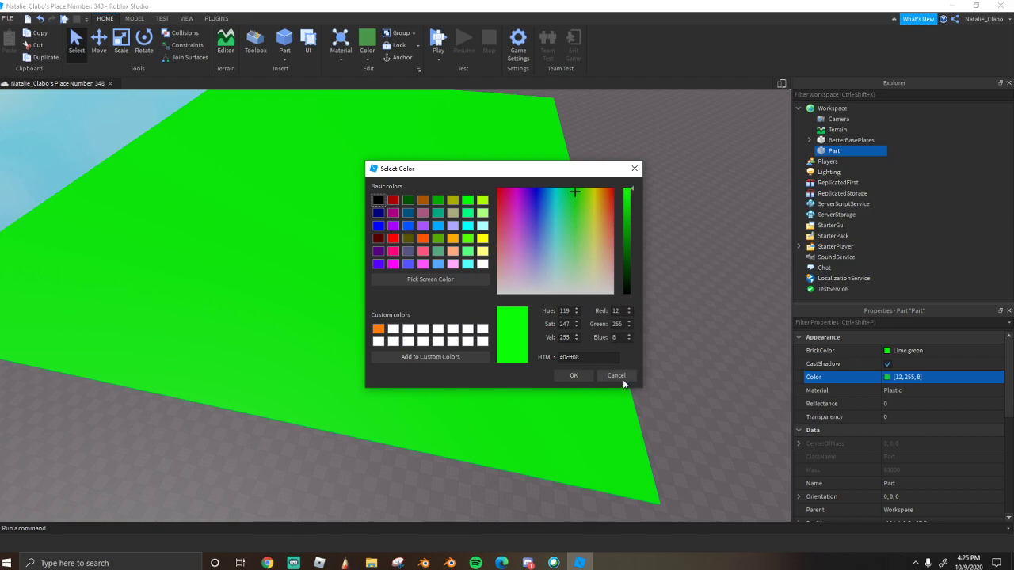
click(621, 378)
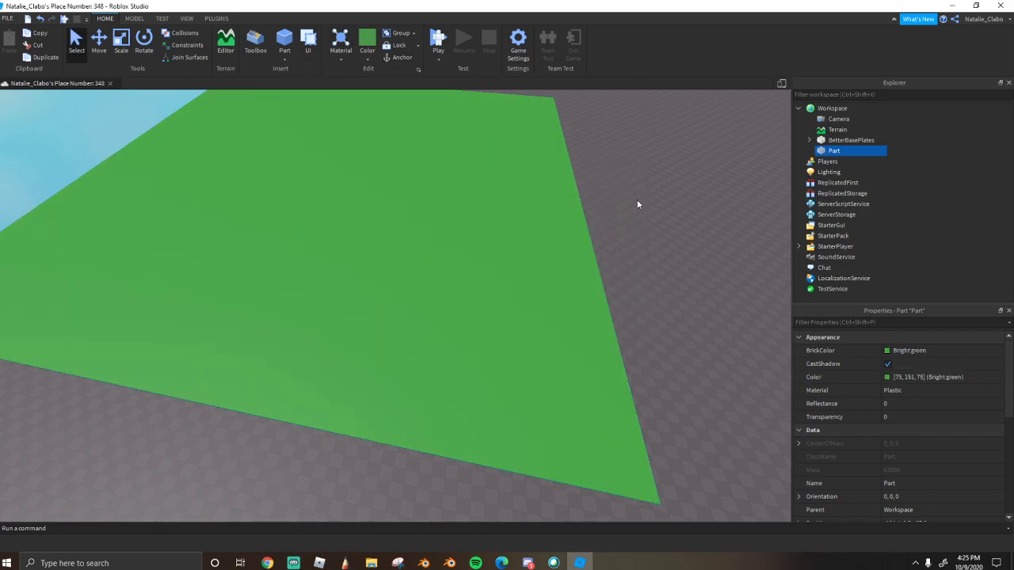
Anchor the green part and paste a copy of it
scroll(491, 221, down, 6)
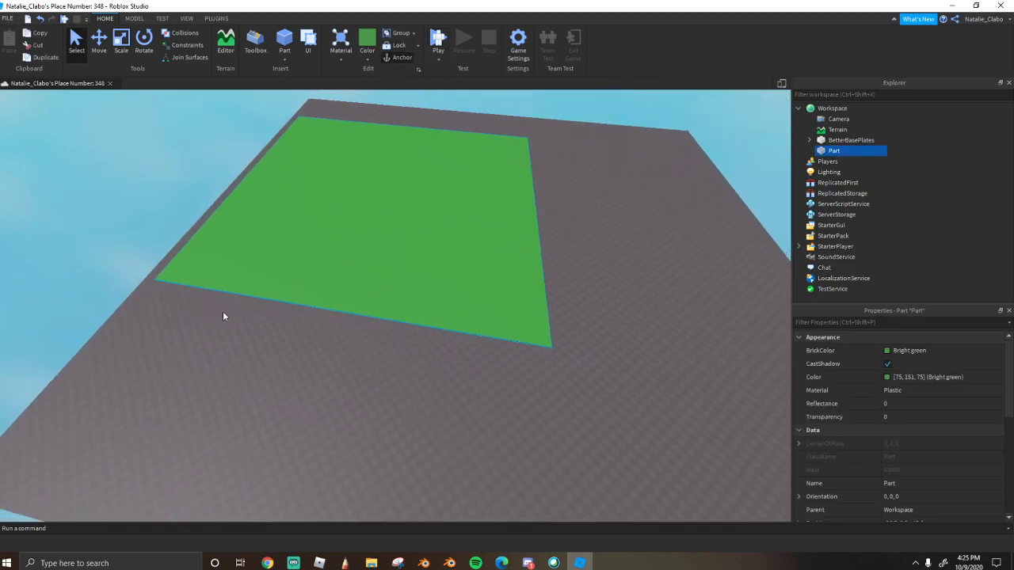
drag(236, 286, 219, 299)
right_drag(156, 285, 192, 255)
key(ctrl+c)
key(ctrl+v)
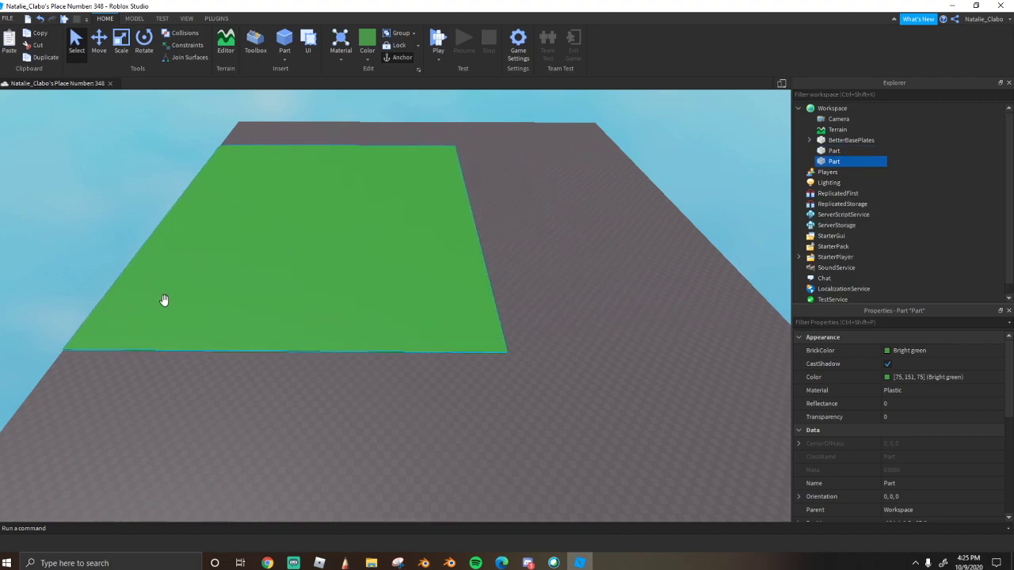
Move the copy beside the original green part so their edges sit flush
drag(161, 296, 597, 254)
scroll(559, 321, up, 4)
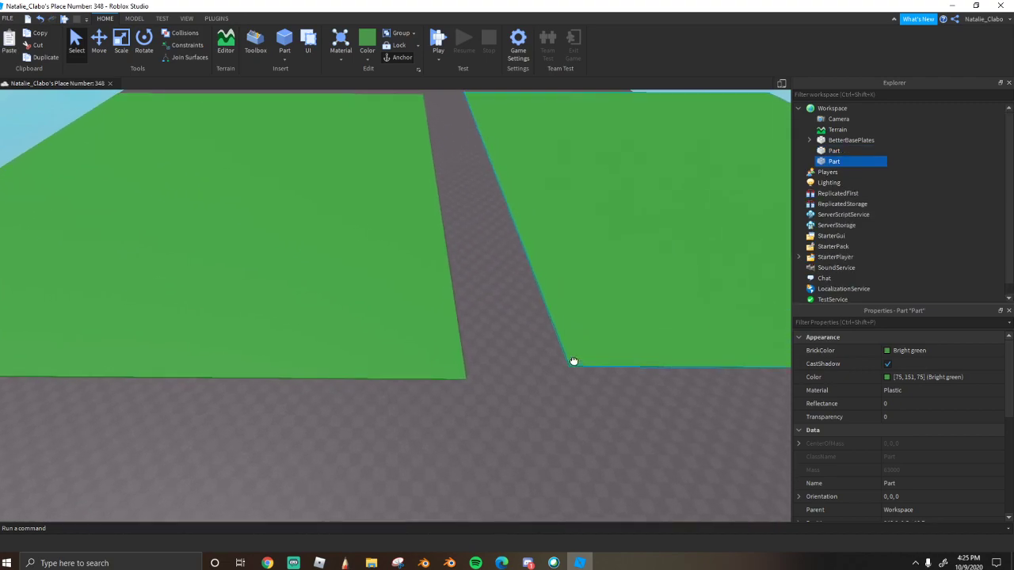
drag(574, 361, 419, 432)
right_drag(419, 432, 362, 415)
scroll(489, 501, down, 3)
click(420, 416)
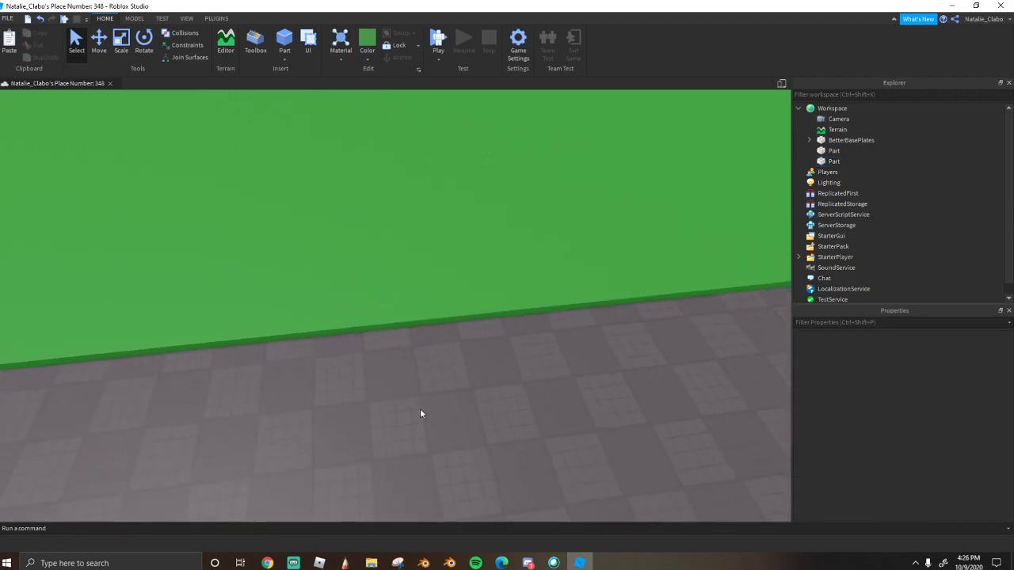
Activate the Scale tool with only the copied green part selected
click(417, 273)
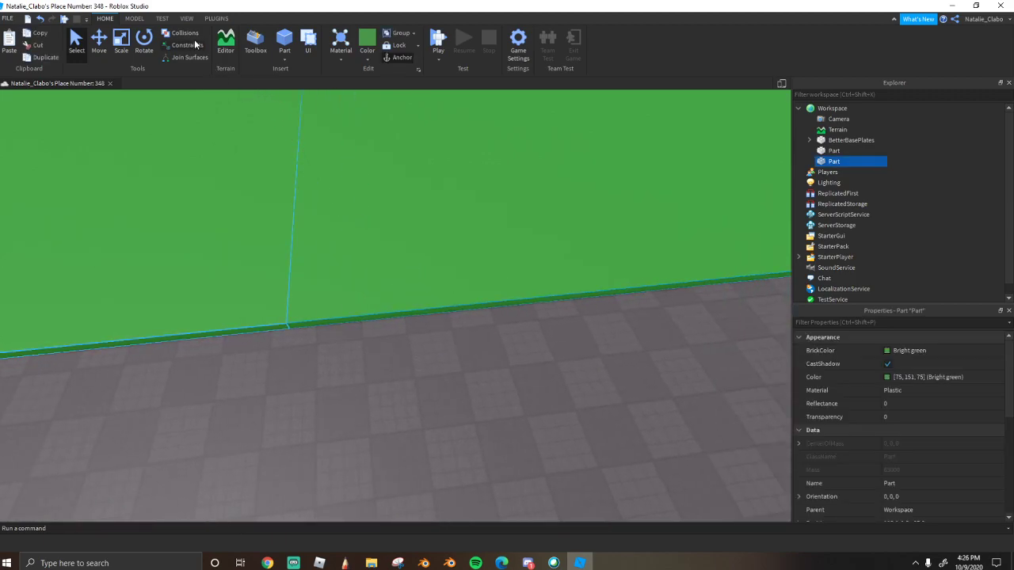
scroll(468, 275, down, 6)
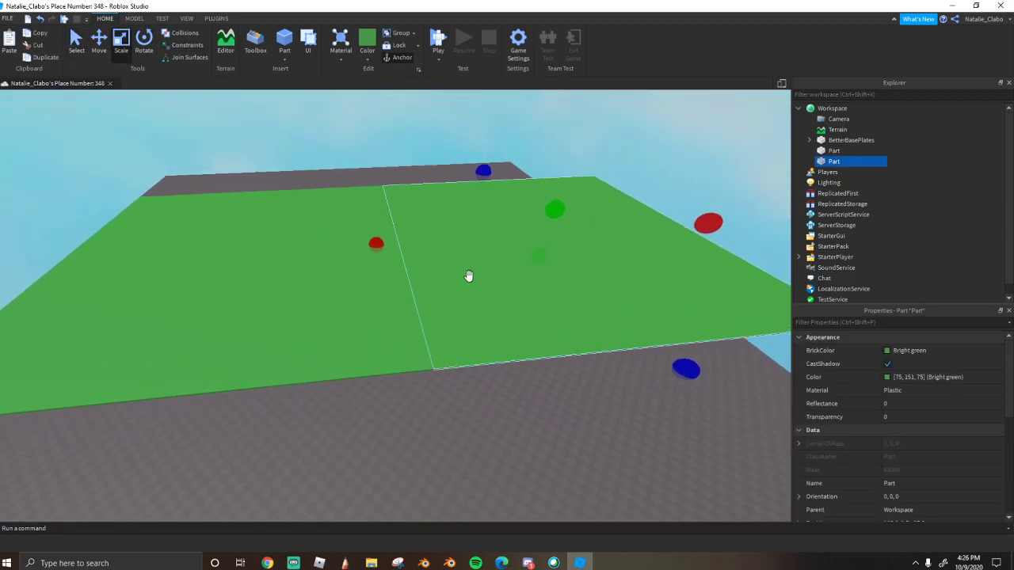
right_drag(468, 275, 349, 279)
ctrl+click(348, 279)
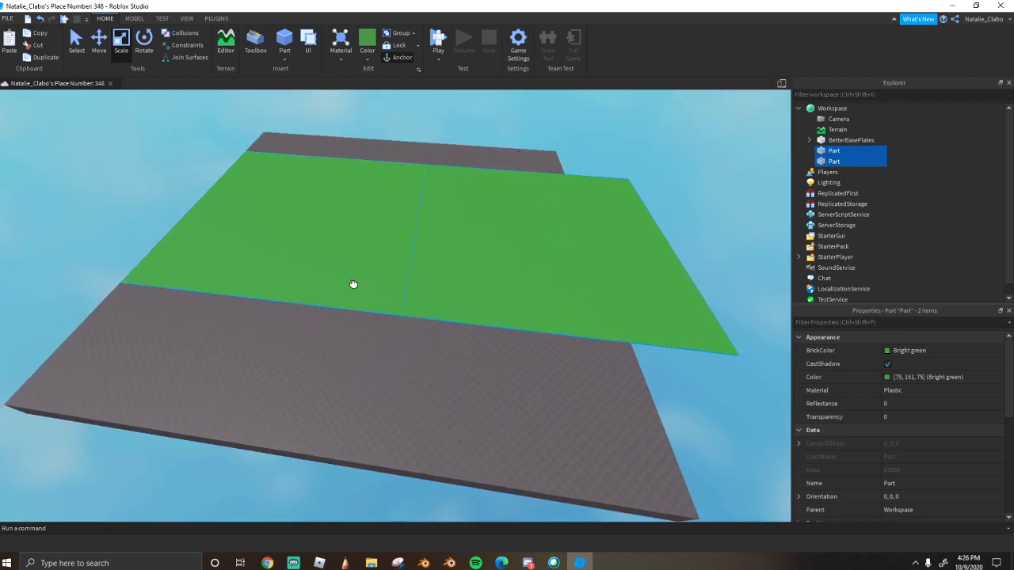
scroll(201, 245, up, 5)
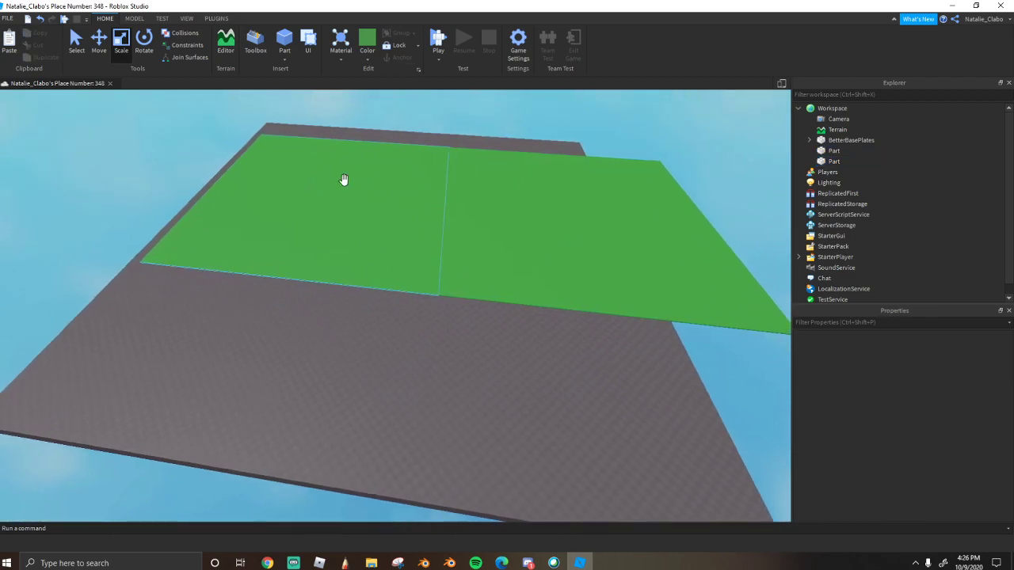
click(476, 256)
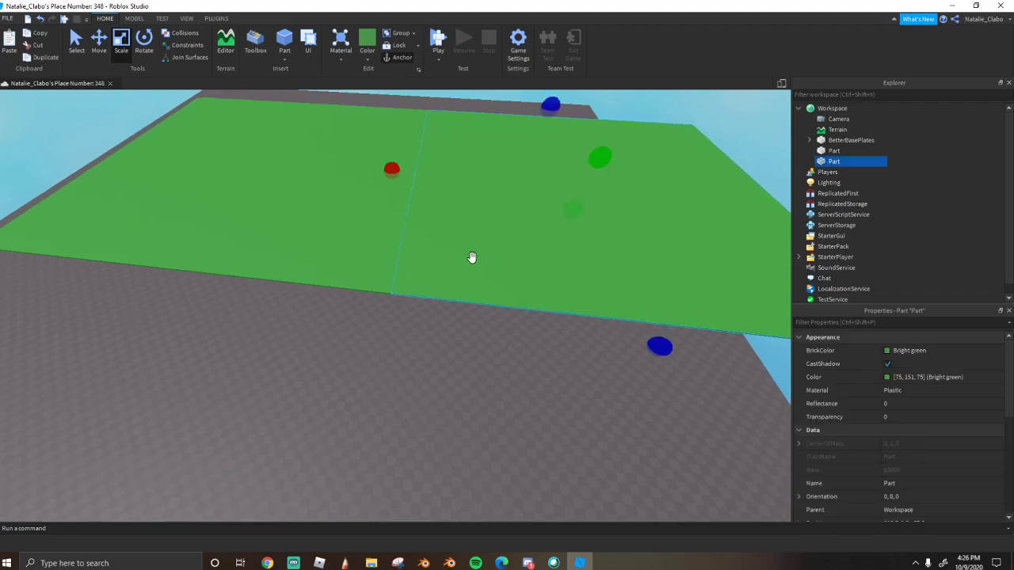
right_click(473, 256)
click(436, 272)
click(351, 251)
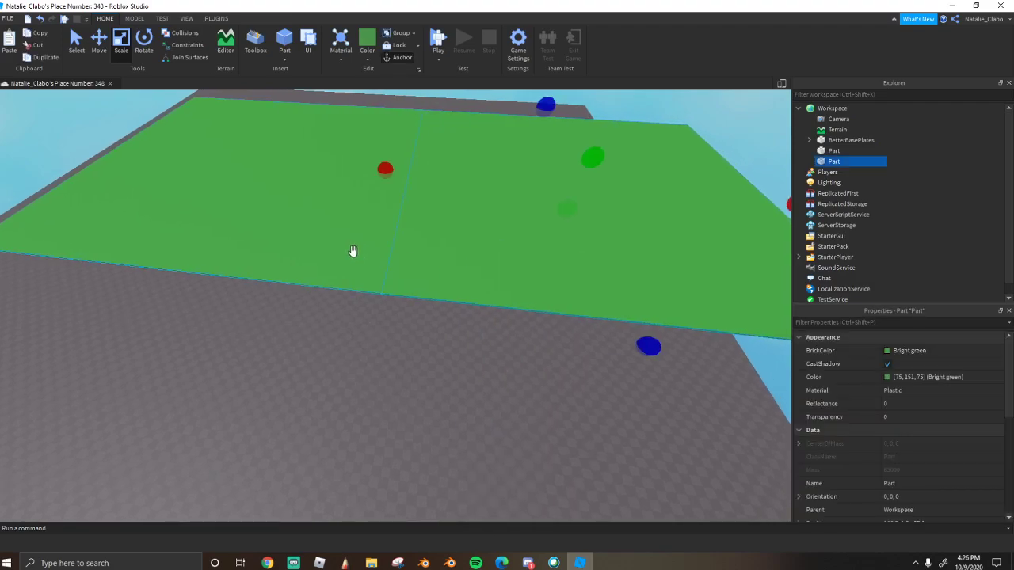
Set the move snap increment to 1000 studs and try to scale the copied green part
click(134, 18)
click(237, 51)
text(1000)
key(Return)
drag(386, 157, 599, 176)
Set the move snap increment to 100 studs and shorten the copied green part, keeping it against the original
click(236, 50)
text(100)
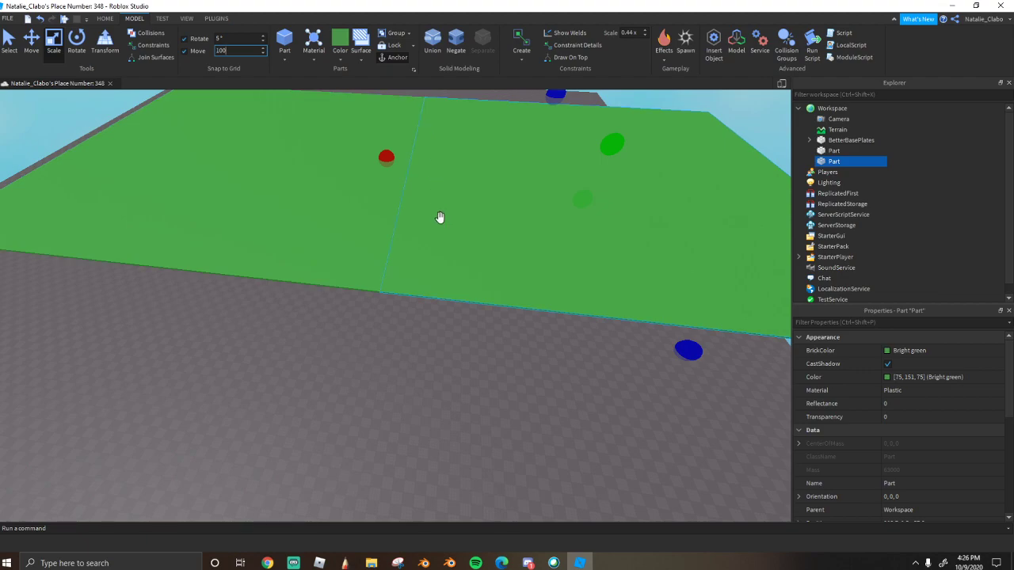
drag(385, 157, 535, 182)
click(399, 164)
key(d)
key(s)
click(618, 267)
key(s)
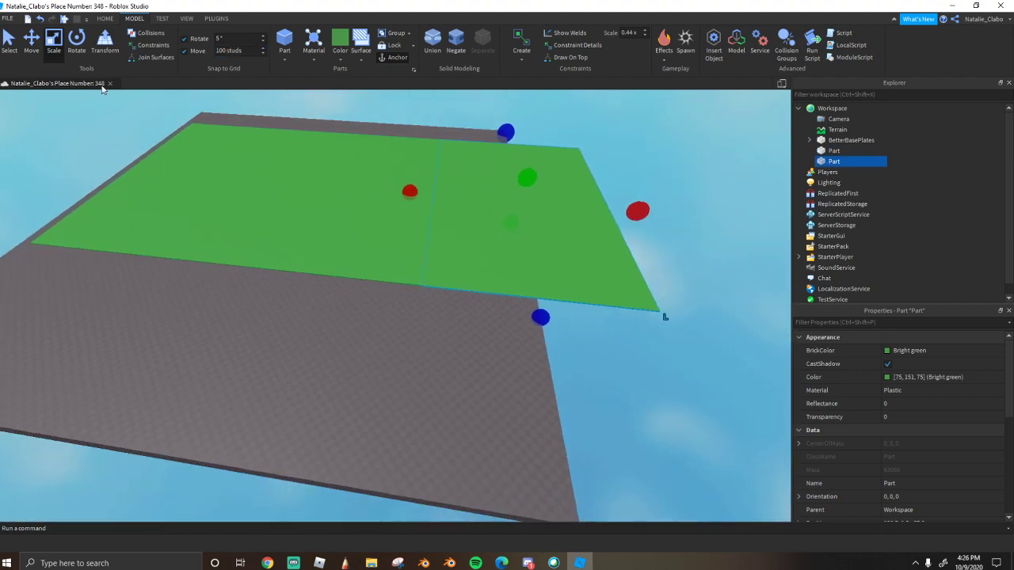
Duplicate the shortened green part and move the duplicate edge to edge with it, extending past the baseplate
click(106, 18)
click(35, 57)
key(ctrl+2)
drag(460, 127, 528, 243)
right_drag(575, 256, 430, 196)
key(a)
Duplicate the newest green part and move the duplicate against its outer long edge, away from the baseplate
shift+click(290, 278)
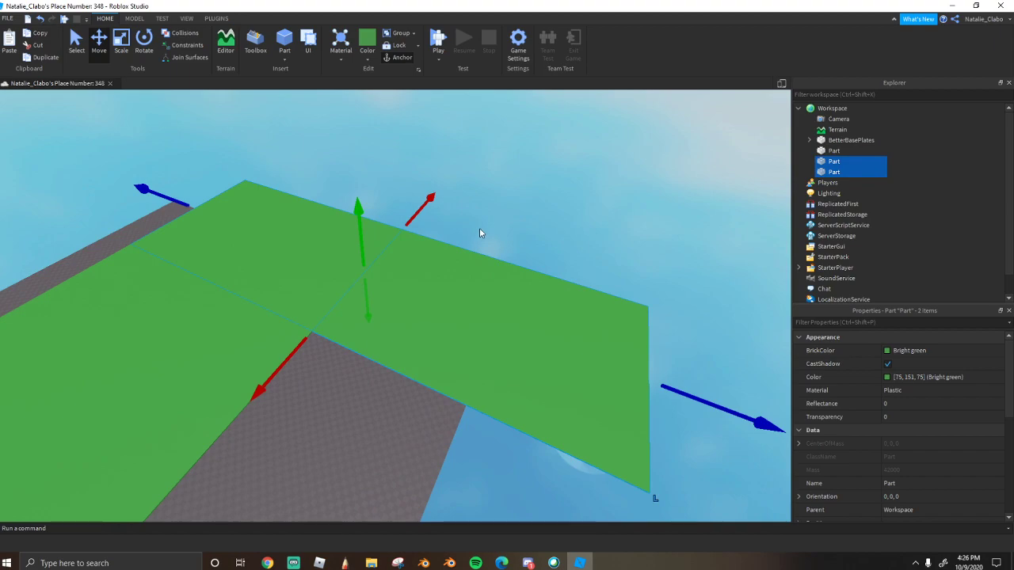
click(480, 233)
click(305, 258)
click(466, 350)
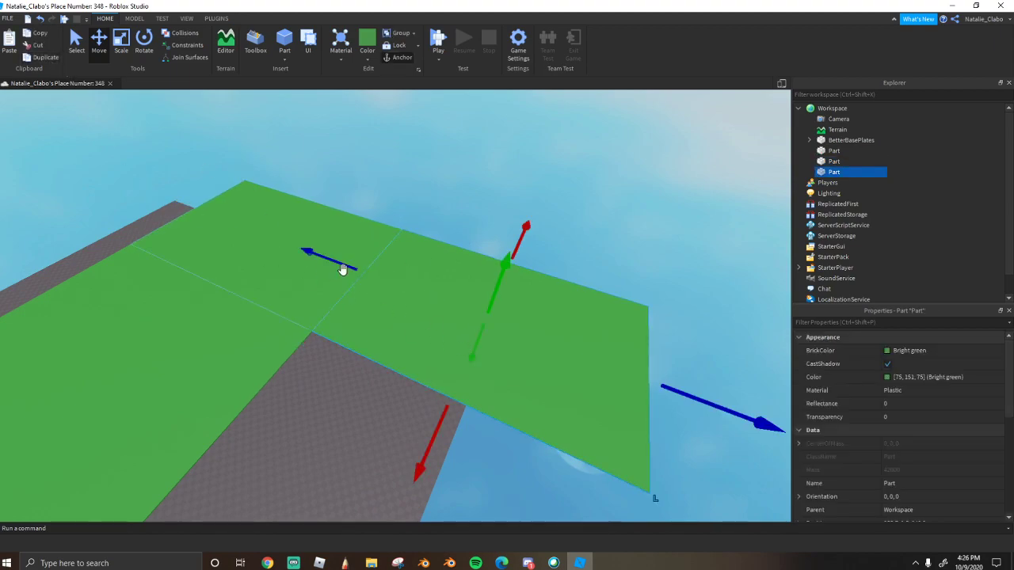
key(ctrl+d)
drag(434, 441, 513, 291)
Duplicate the three shortened green parts together and move the duplicates outward to extend the ground
shift+click(443, 290)
shift+click(298, 246)
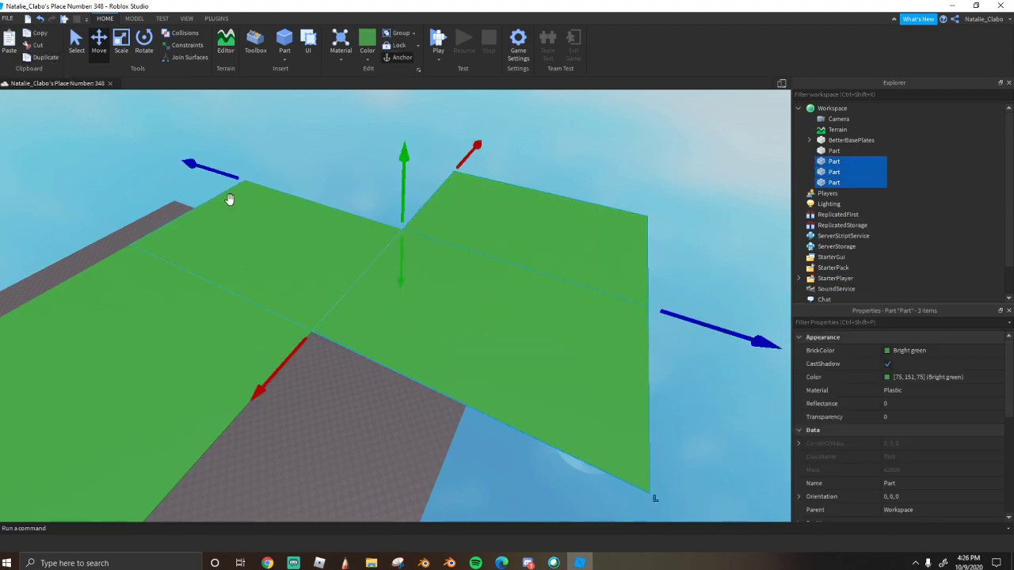
click(46, 57)
drag(309, 344, 412, 145)
key(e)
Move the outermost duplicated green part sideways so it lines up behind the neighbouring duplicate
click(575, 148)
drag(670, 152, 513, 136)
key(e)
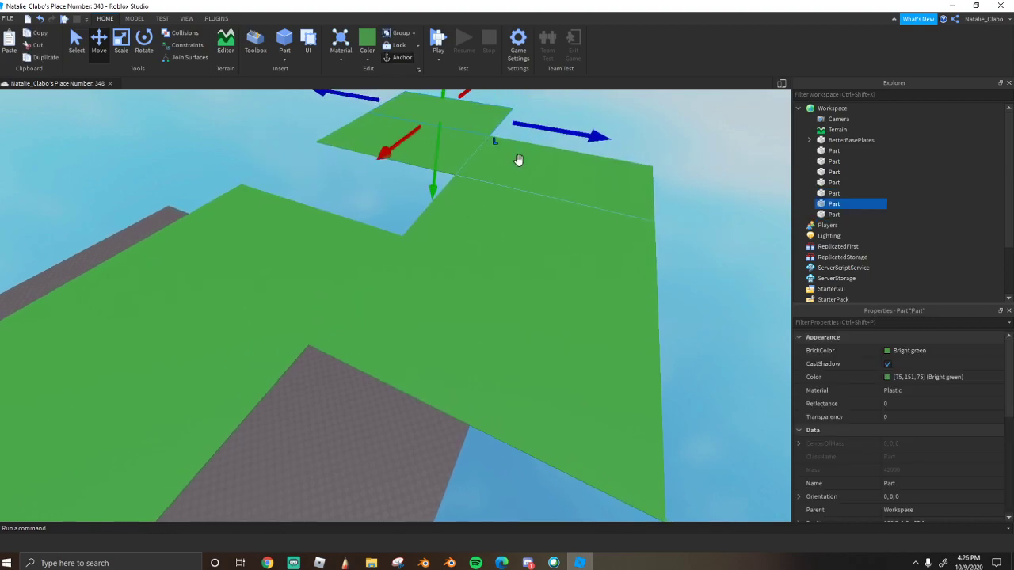
Duplicate the six shortened green parts together and move the duplicates outward so they continue the ground away from the baseplate
click(373, 217)
click(442, 353)
shift+click(432, 222)
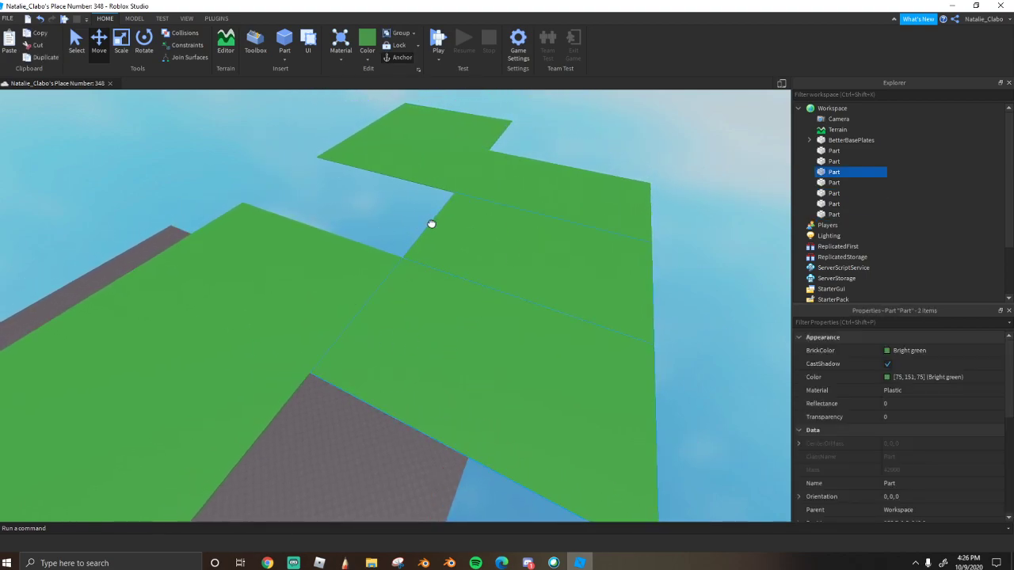
shift+click(510, 164)
shift+click(446, 127)
shift+click(306, 283)
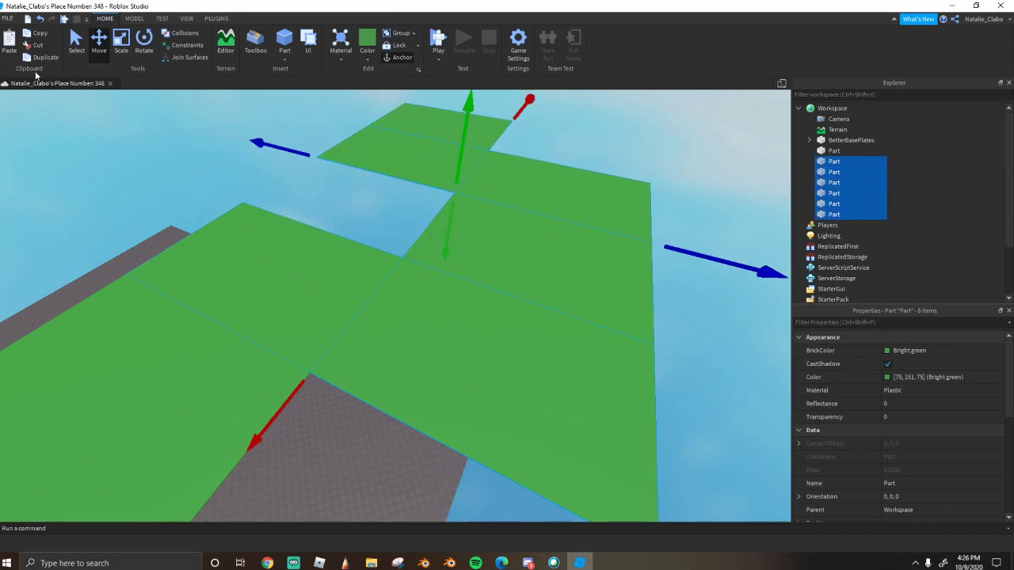
click(45, 57)
drag(258, 325, 520, 163)
key(s)
click(518, 162)
Delete the two outermost duplicated green parts at the far end of the ground
right_drag(407, 138, 311, 102)
key(a)
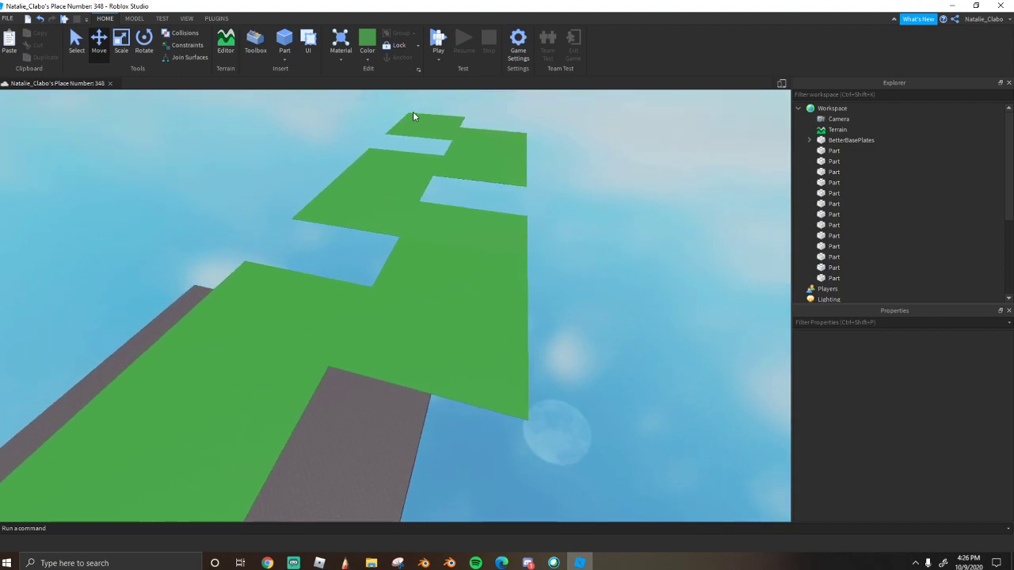
click(422, 118)
right_click(422, 119)
drag(255, 101, 596, 356)
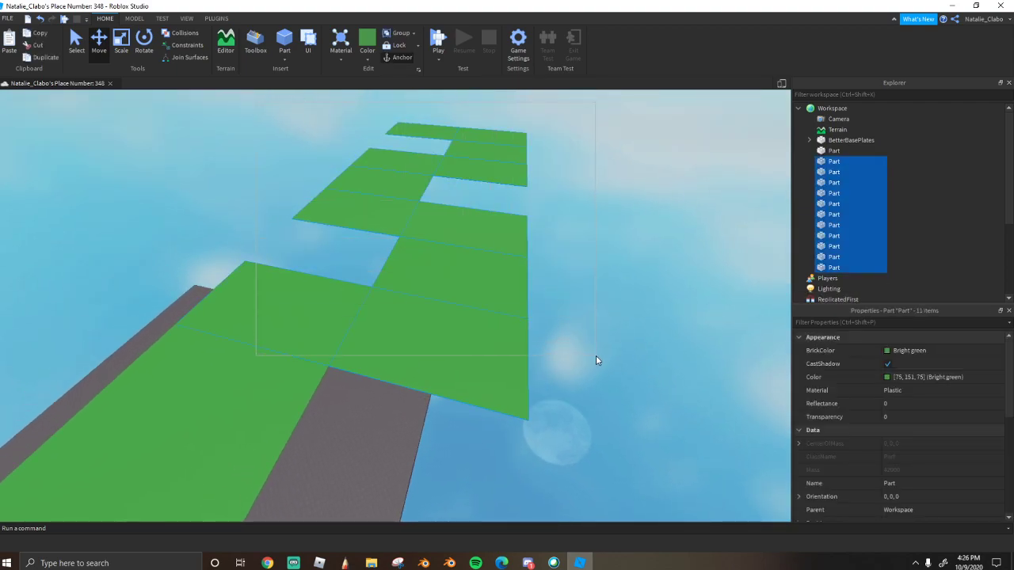
click(638, 356)
click(418, 128)
right_click(425, 129)
click(452, 191)
right_drag(496, 274, 503, 275)
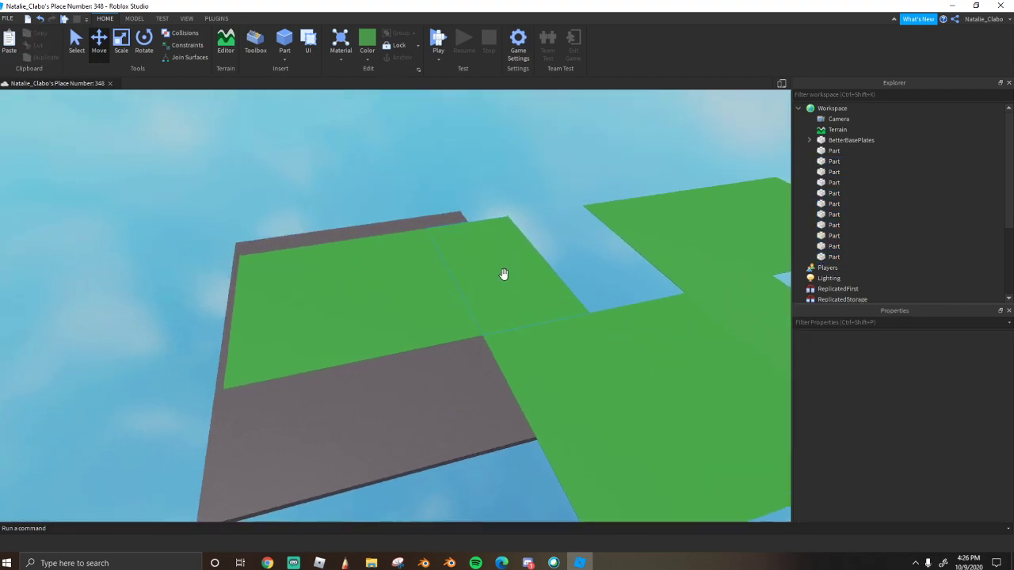
scroll(504, 274, down, 10)
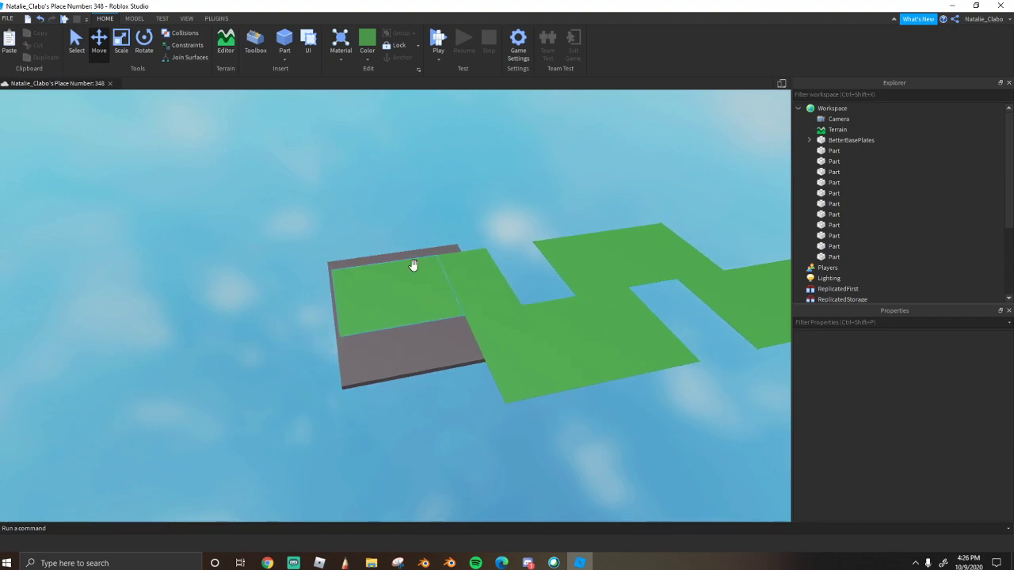
scroll(413, 265, up, 10)
click(474, 287)
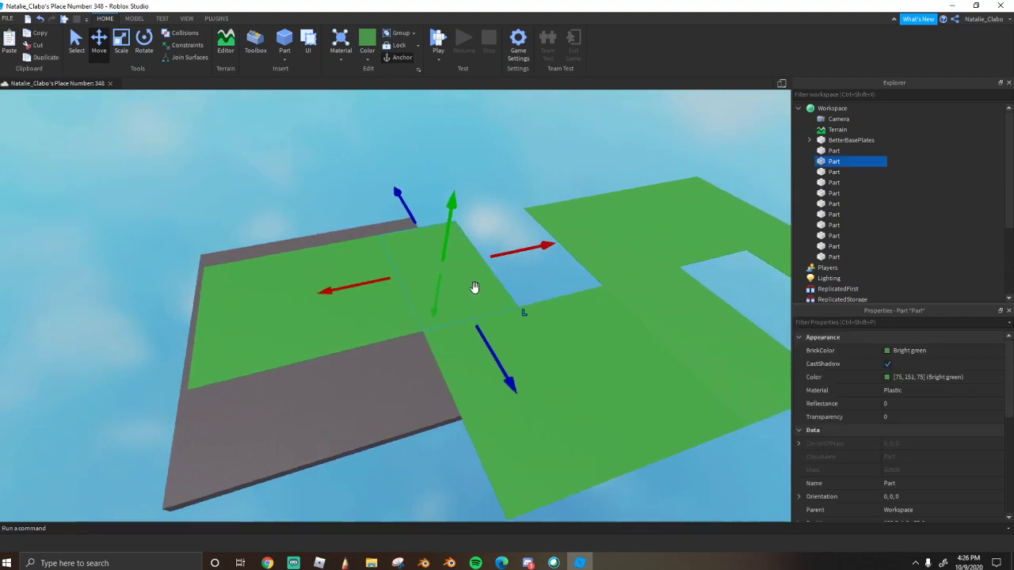
scroll(373, 124, up, 3)
click(367, 57)
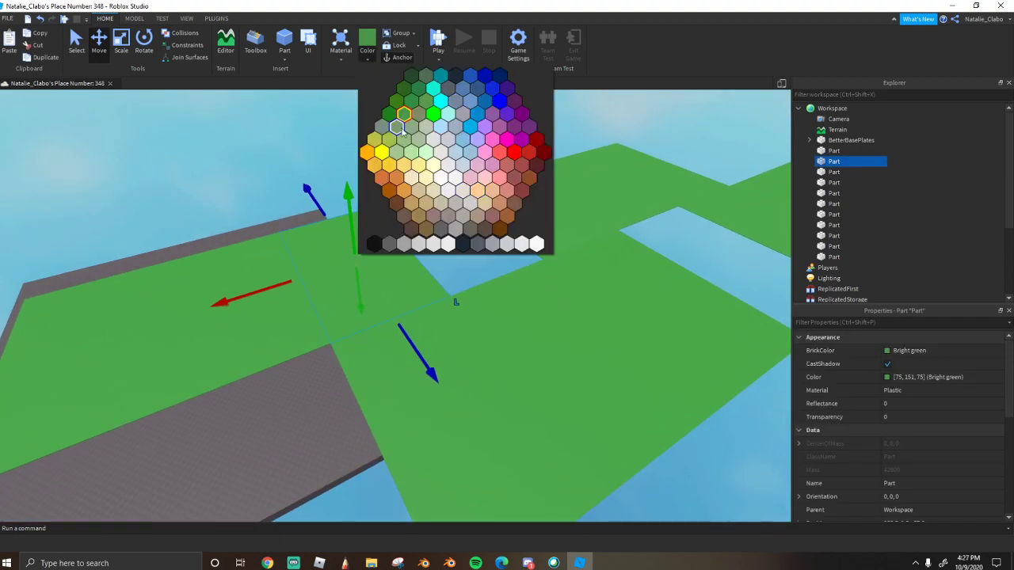
right_drag(277, 223, 211, 208)
click(212, 288)
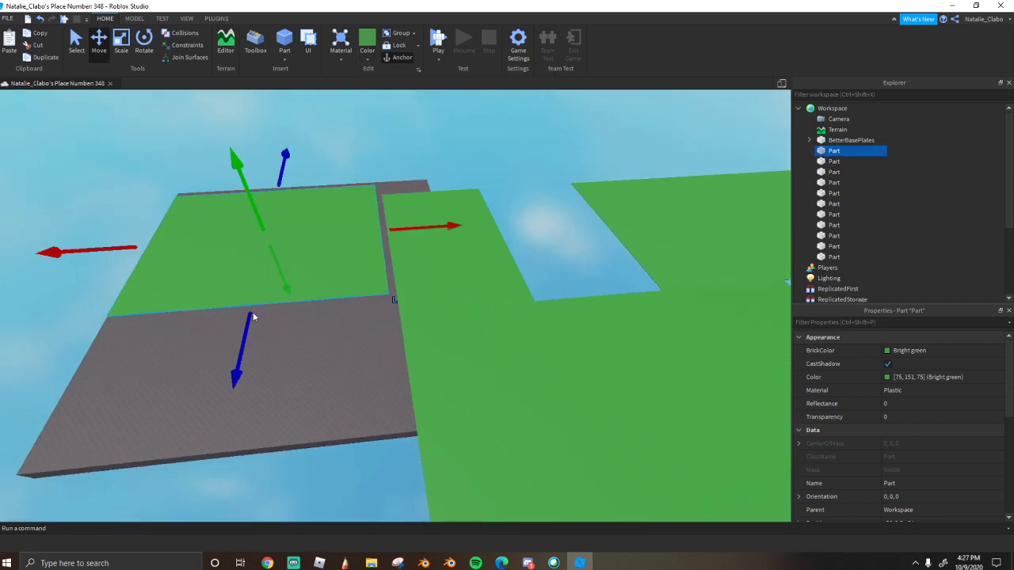
key(ctrl+z)
Duplicate the green part adjoining the first one and place the duplicate over the uncovered area of the baseplate
click(122, 39)
scroll(309, 269, up, 5)
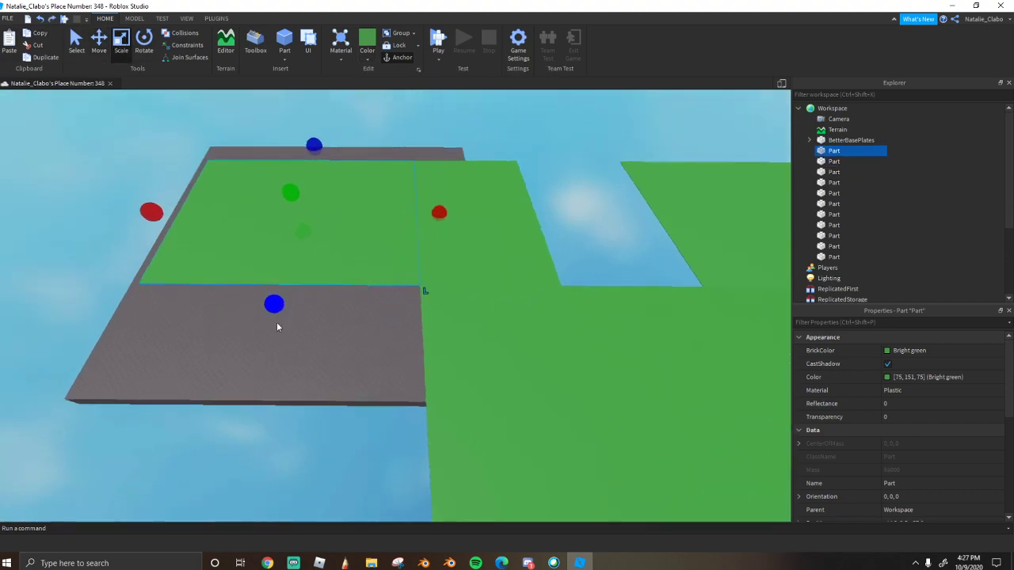
click(532, 252)
key(ctrl+d)
drag(538, 242, 337, 380)
With the movement snap set to 50 studs, shorten the duplicate on the baseplate and shift it closer to the first green part
click(134, 18)
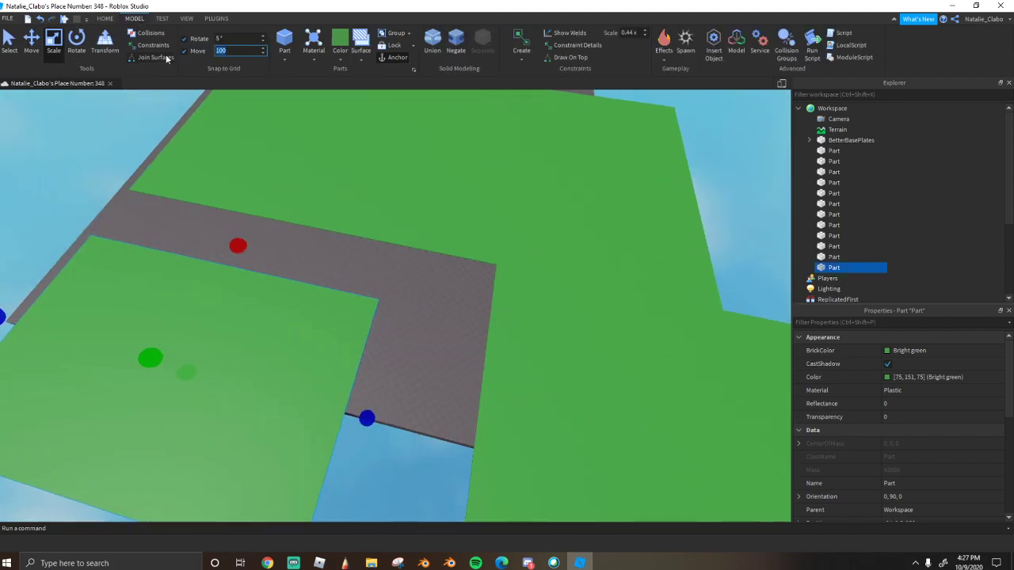
text(50)
key(Return)
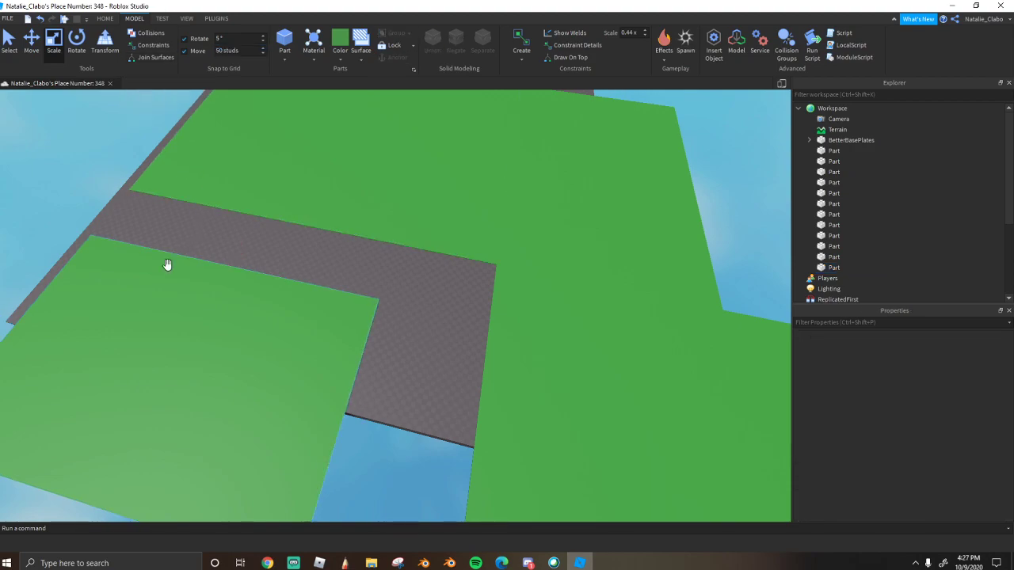
drag(9, 320, 74, 340)
drag(316, 319, 341, 264)
Set the movement snap to 1 stud and bring the duplicate up against the first green part's edge
right_drag(342, 262, 361, 248)
scroll(361, 248, up, 3)
click(233, 50)
text(1)
key(Return)
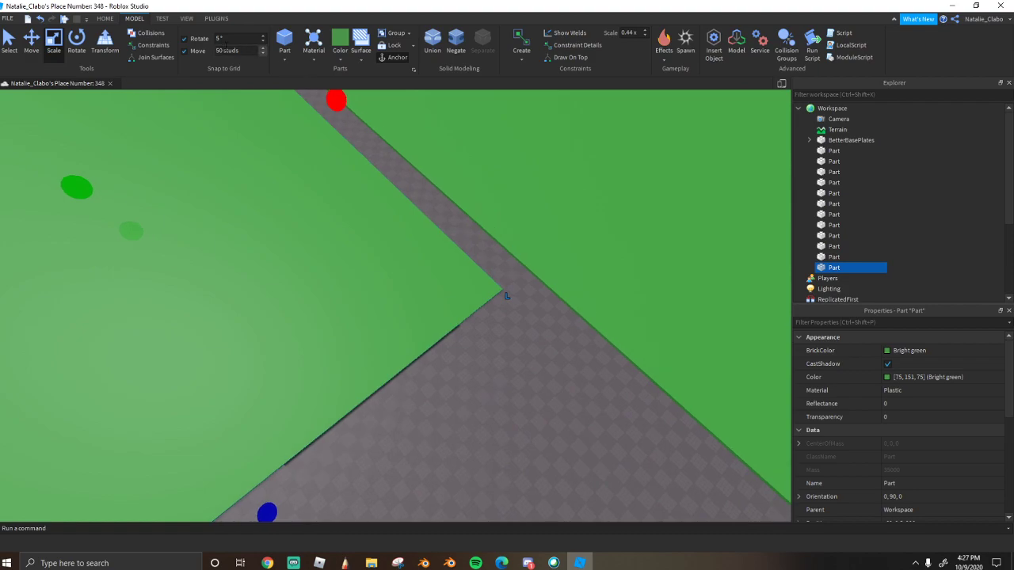
scroll(426, 269, up, 5)
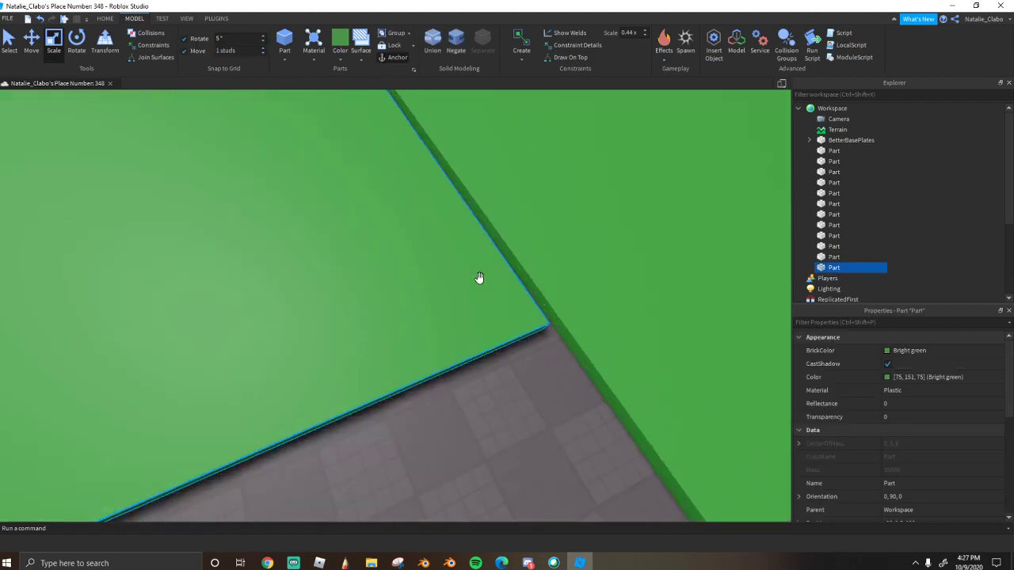
right_drag(479, 278, 443, 296)
mouse_move(443, 296)
mouse_down()
mouse_move(442, 329)
mouse_move(440, 309)
mouse_up()
Set the movement snap to 0.1 studs and fine-position the duplicate along the first green part's edge
click(221, 50)
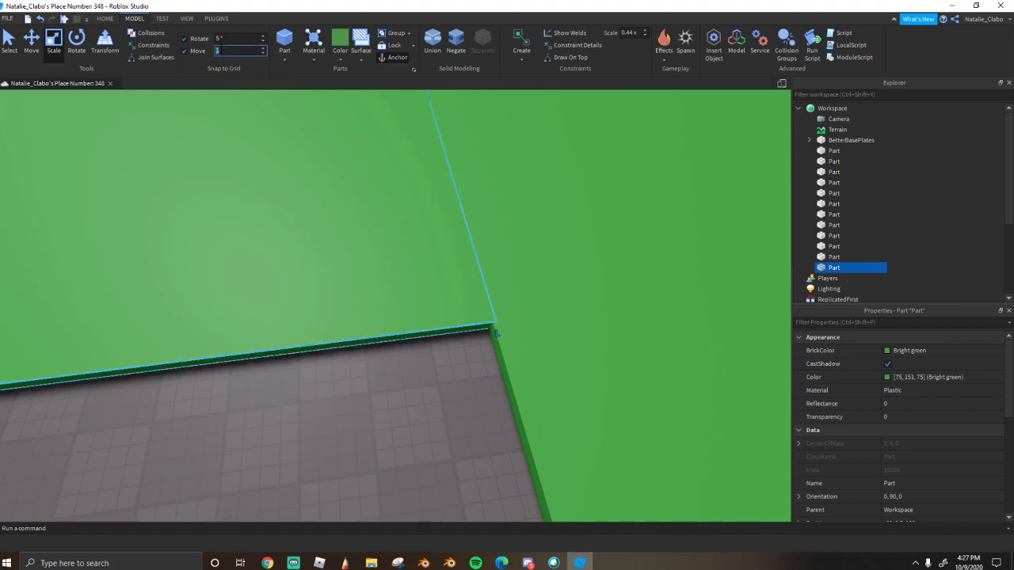
text(0.1)
click(454, 339)
drag(454, 339, 458, 380)
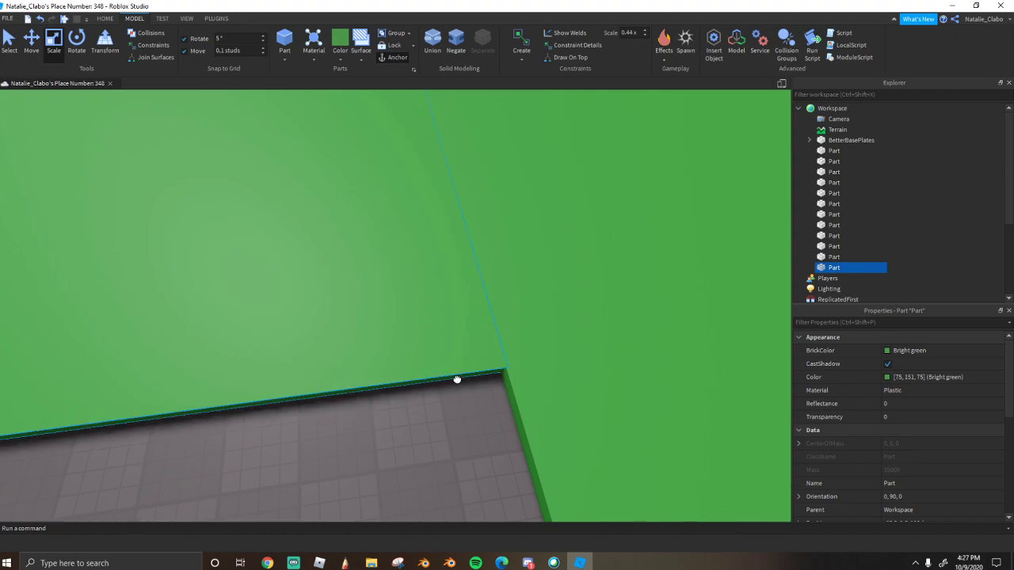
click(419, 415)
Colour the duplicated part over the baseplate yellow
right_drag(418, 414, 402, 405)
scroll(403, 404, down, 8)
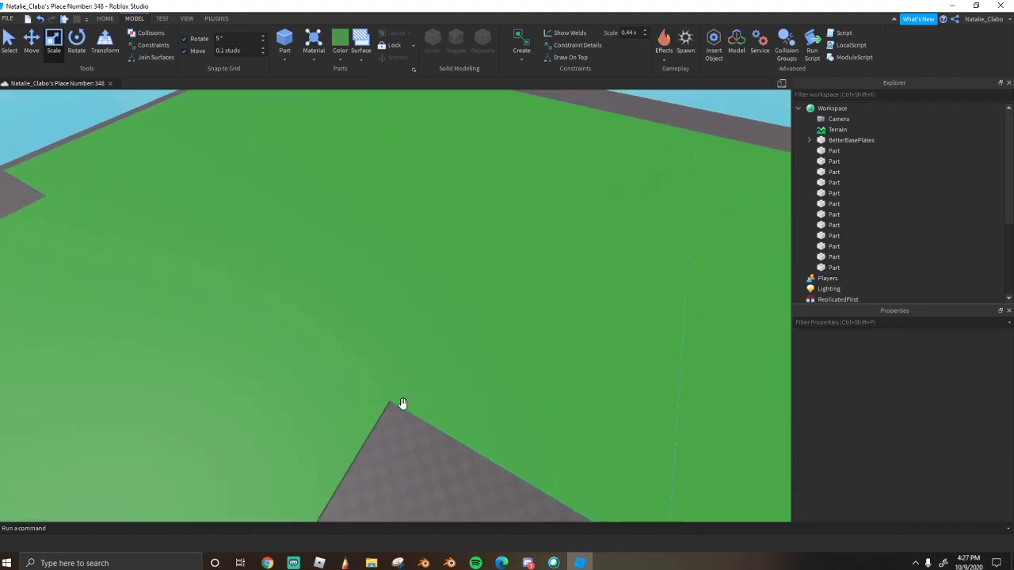
click(301, 418)
right_drag(300, 417, 418, 430)
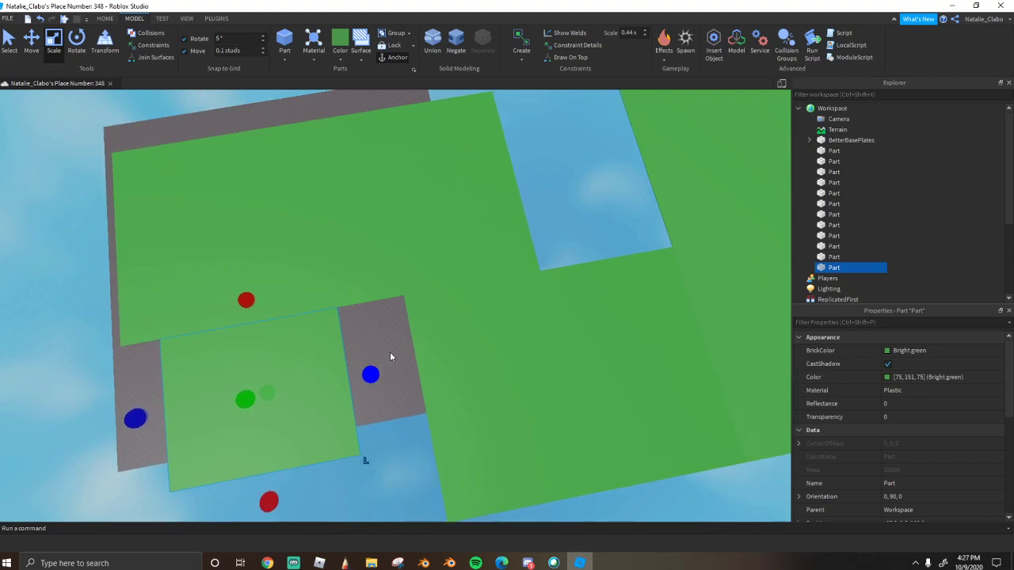
click(340, 56)
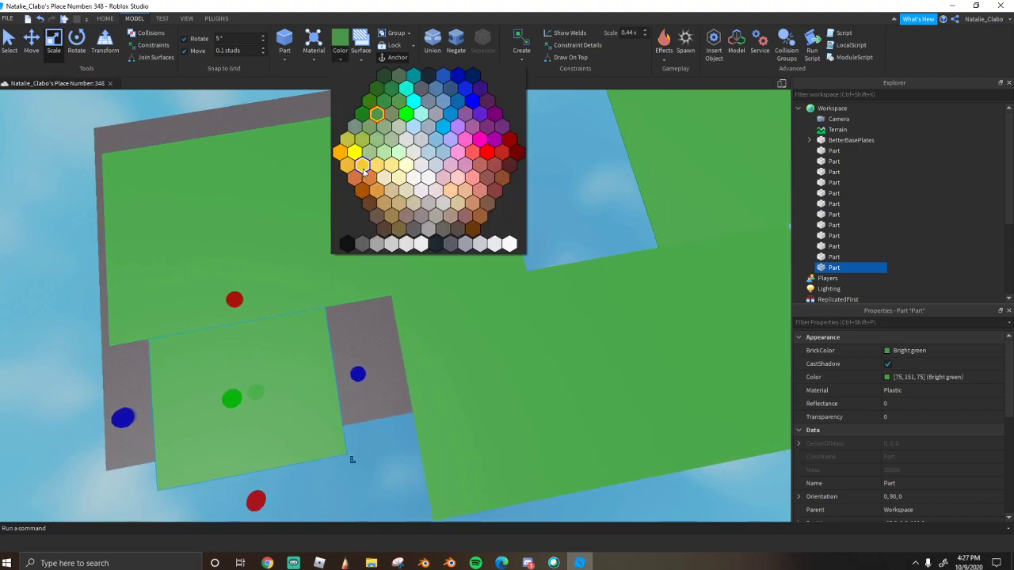
click(362, 167)
click(339, 61)
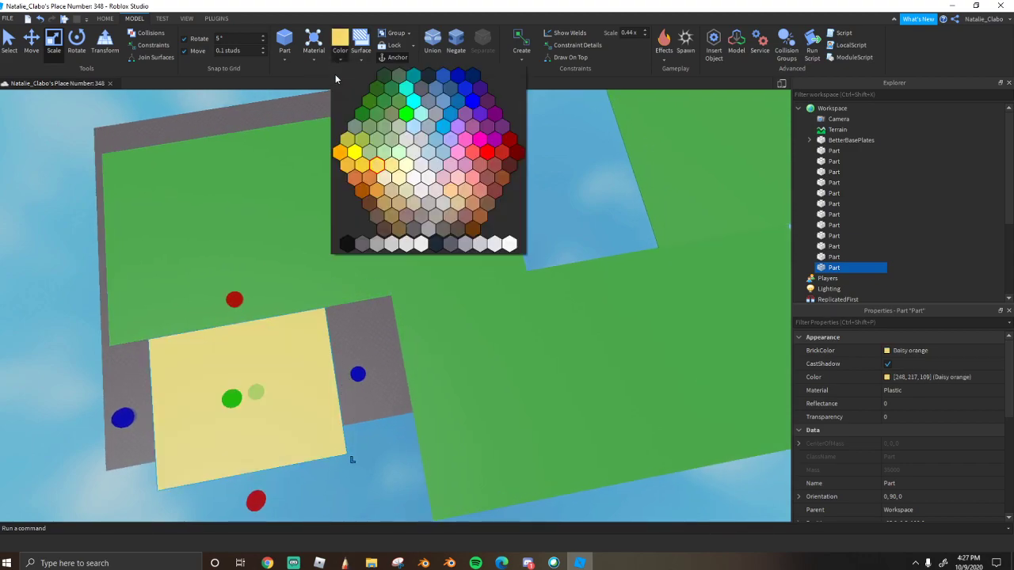
click(360, 170)
click(369, 315)
Colour the green part adjoining the first one at the baseplate's edge light blue
right_drag(369, 311, 353, 285)
scroll(370, 312, up, 4)
click(372, 140)
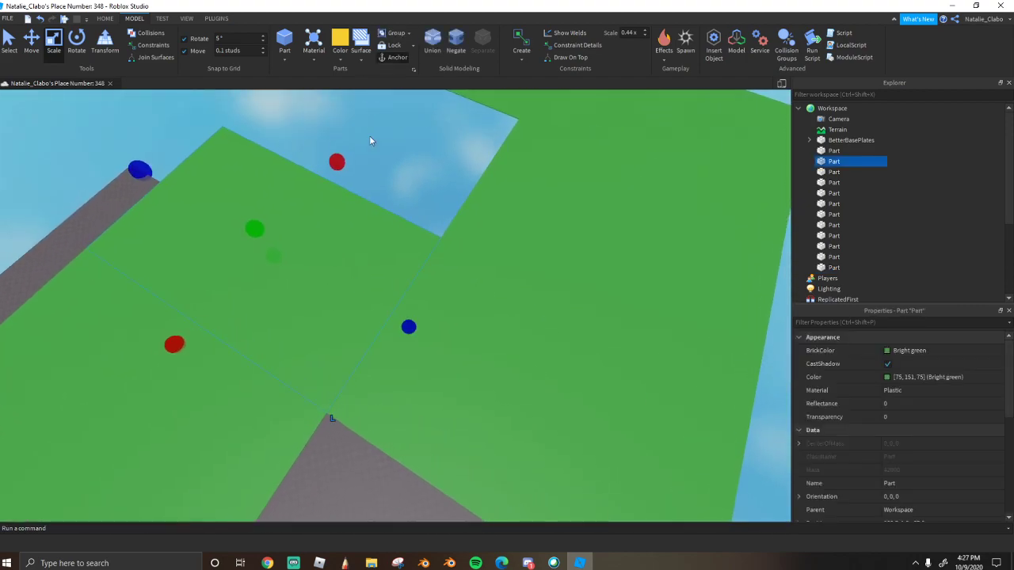
click(339, 44)
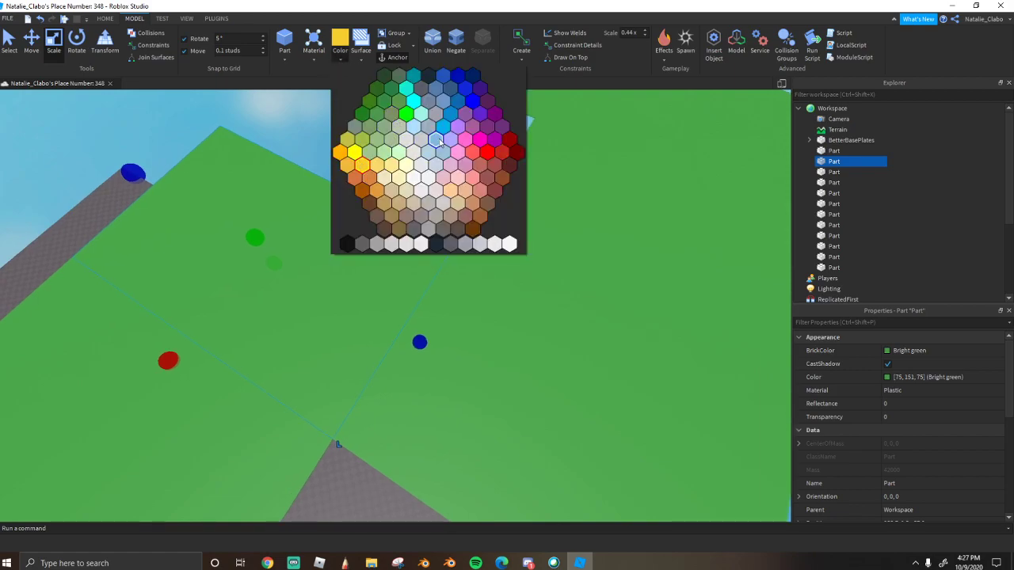
click(437, 141)
right_drag(343, 181, 344, 181)
click(345, 182)
Colour the green part beside the light blue one pale yellow and the part beyond it Electric blue
click(406, 344)
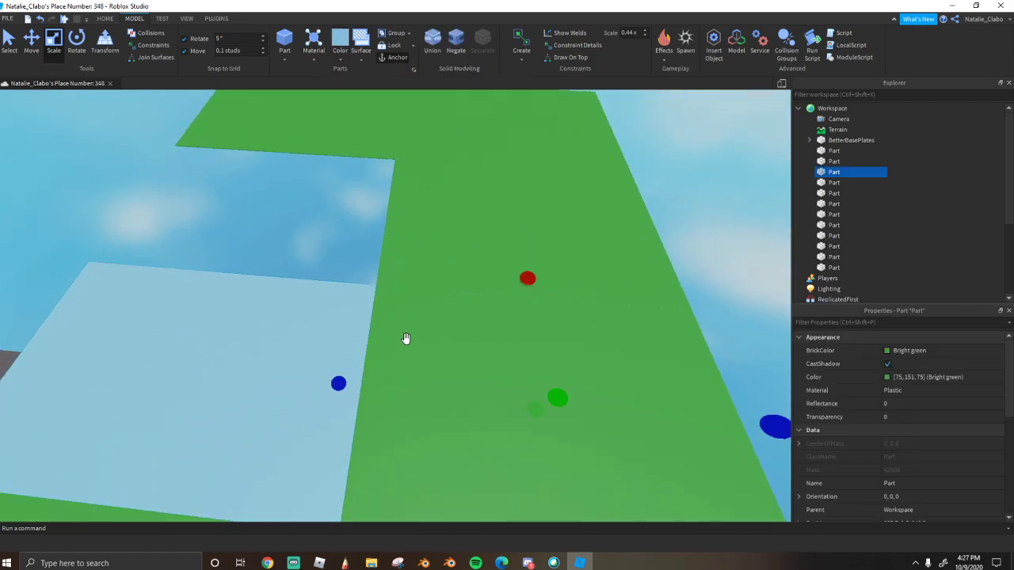
click(339, 43)
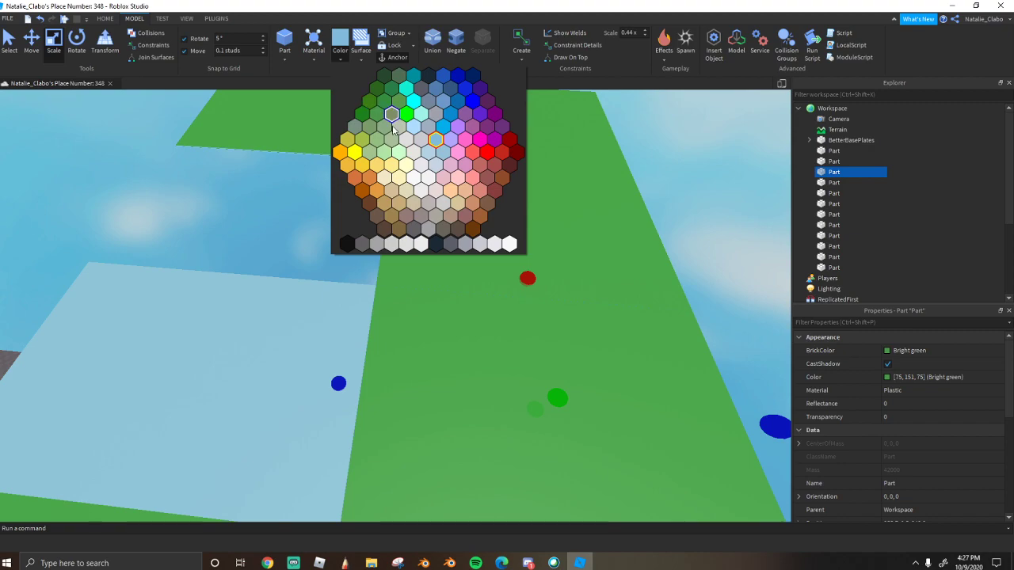
click(385, 169)
right_drag(317, 241, 331, 215)
click(337, 57)
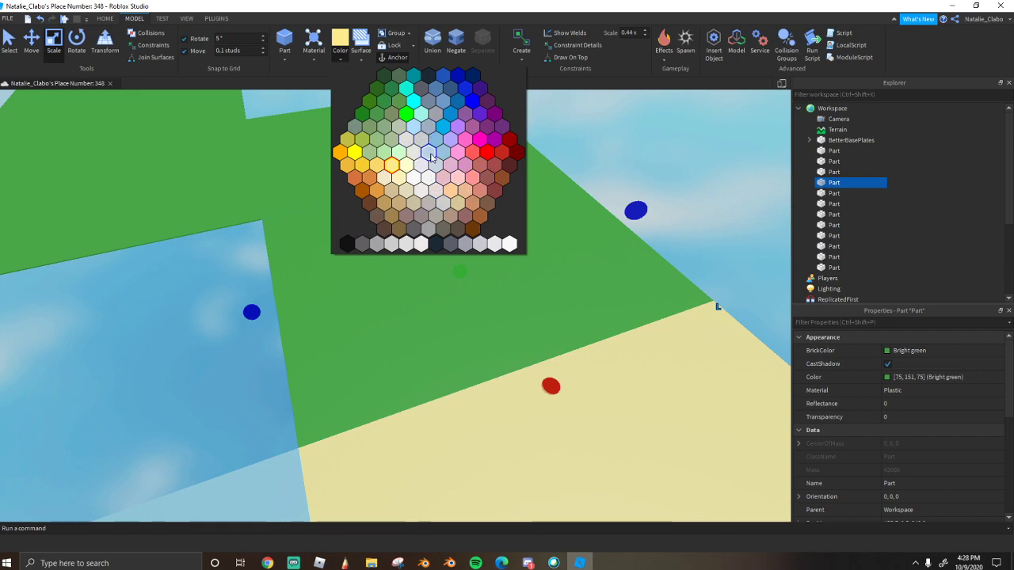
click(452, 115)
key(w)
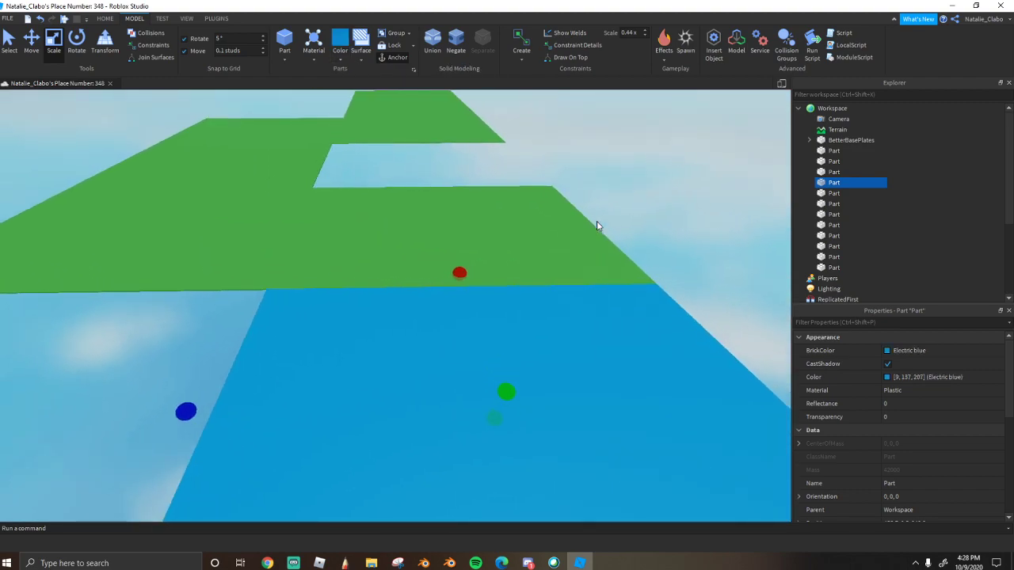
Colour the green part that follows the Electric blue one Bright red
click(388, 206)
click(340, 44)
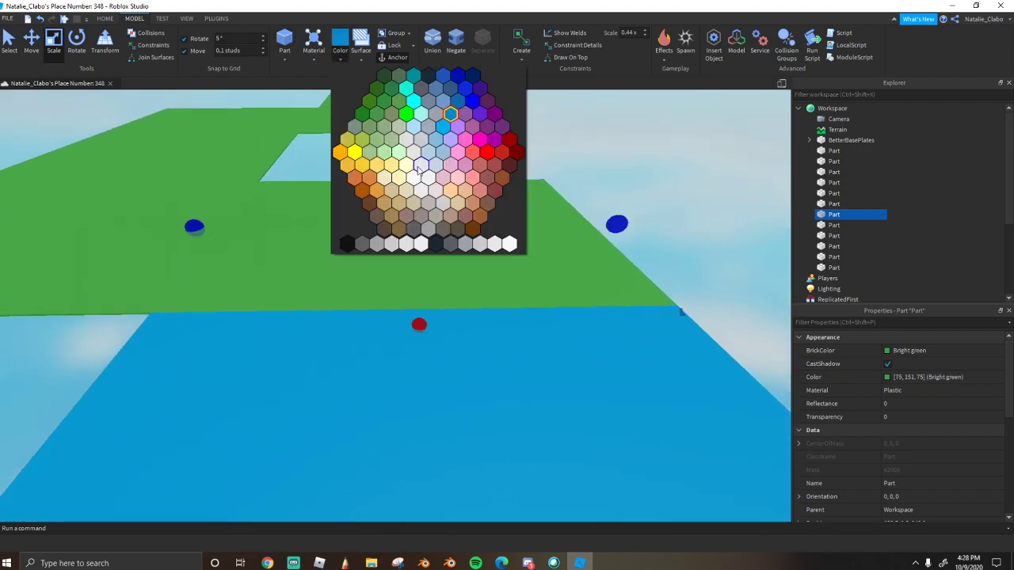
click(502, 155)
key(w)
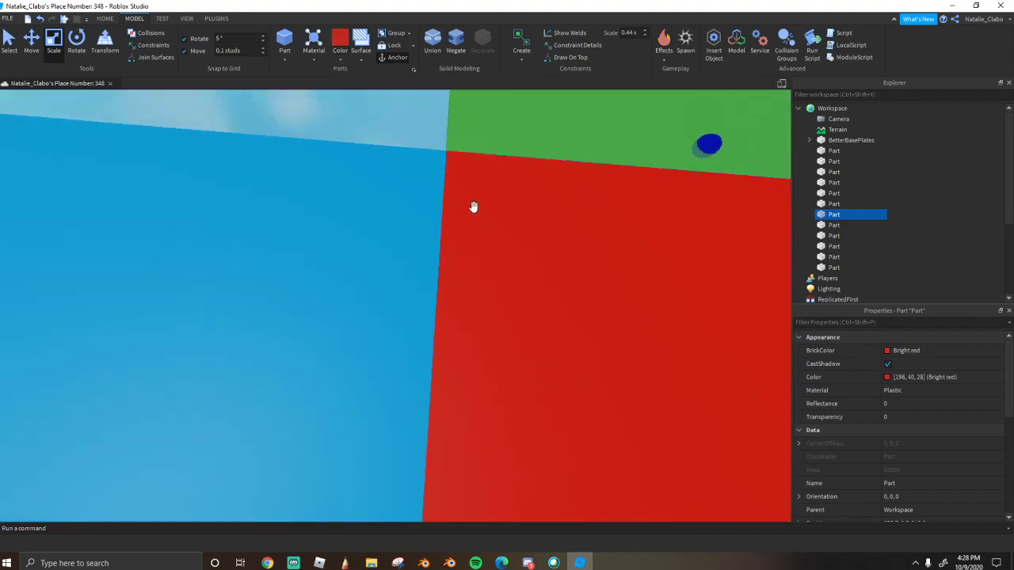
click(340, 52)
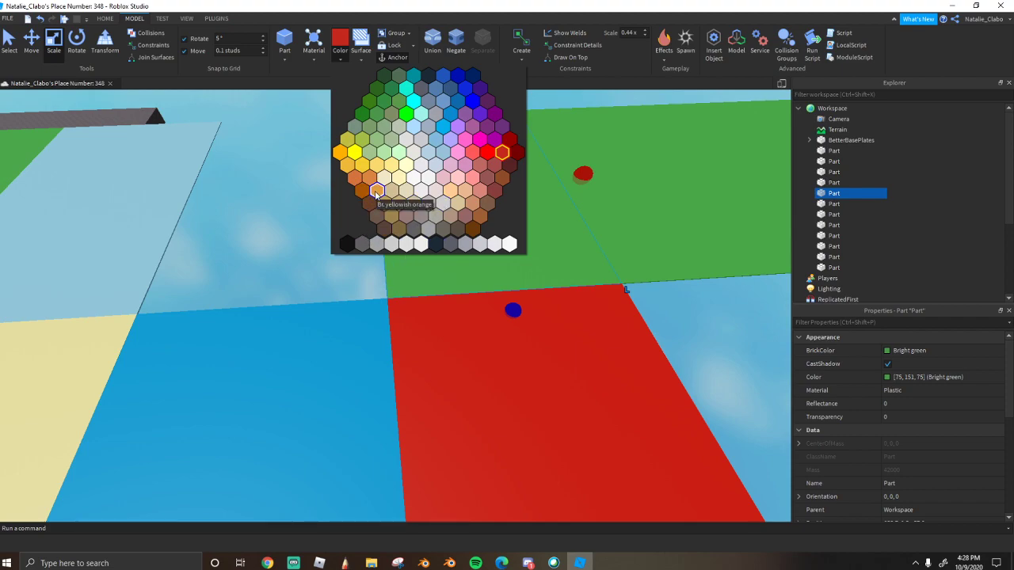
click(267, 564)
click(267, 563)
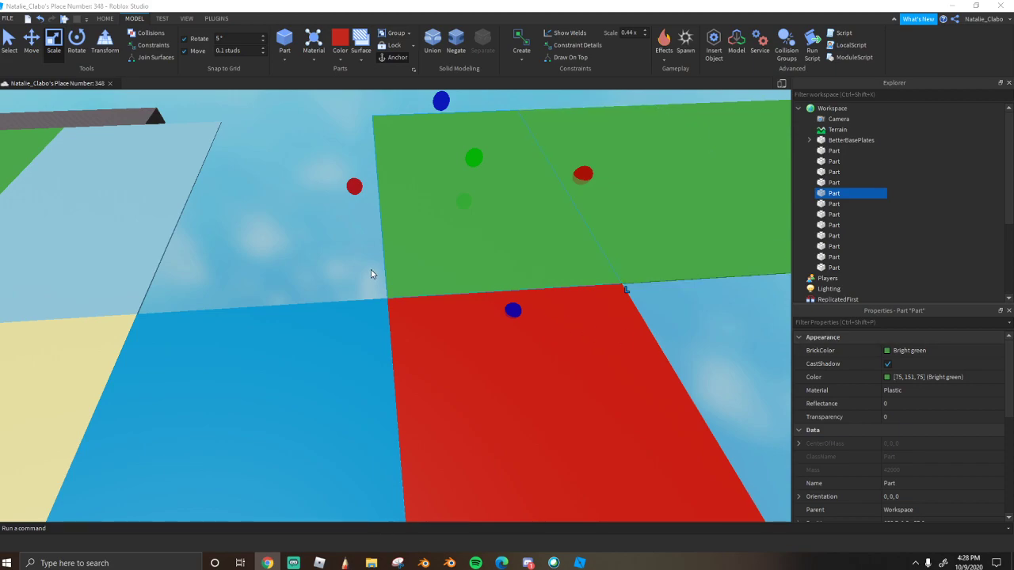
Colour the green part bordering the Bright red one dark grey
click(428, 214)
key(d)
click(341, 62)
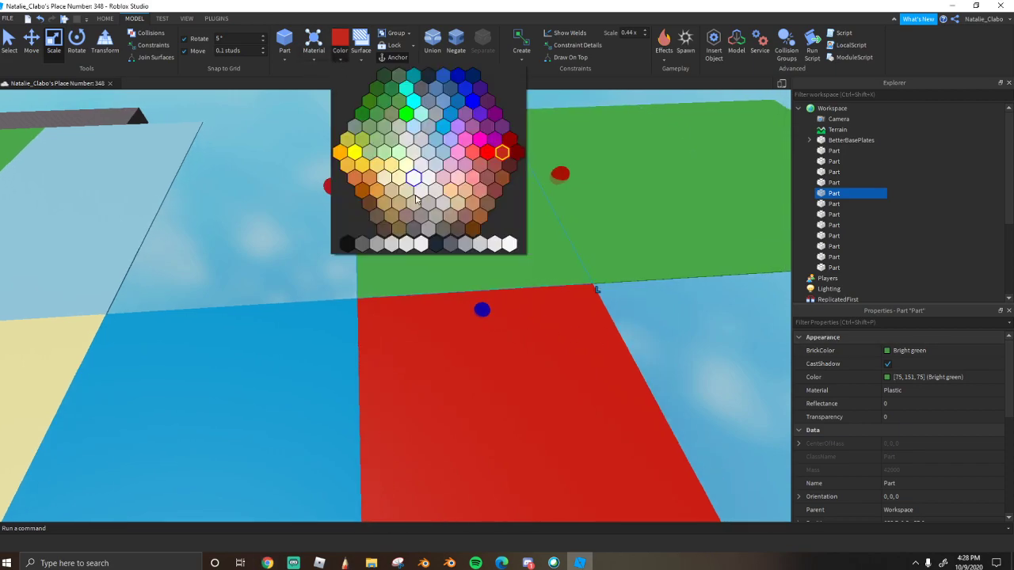
click(451, 245)
click(331, 232)
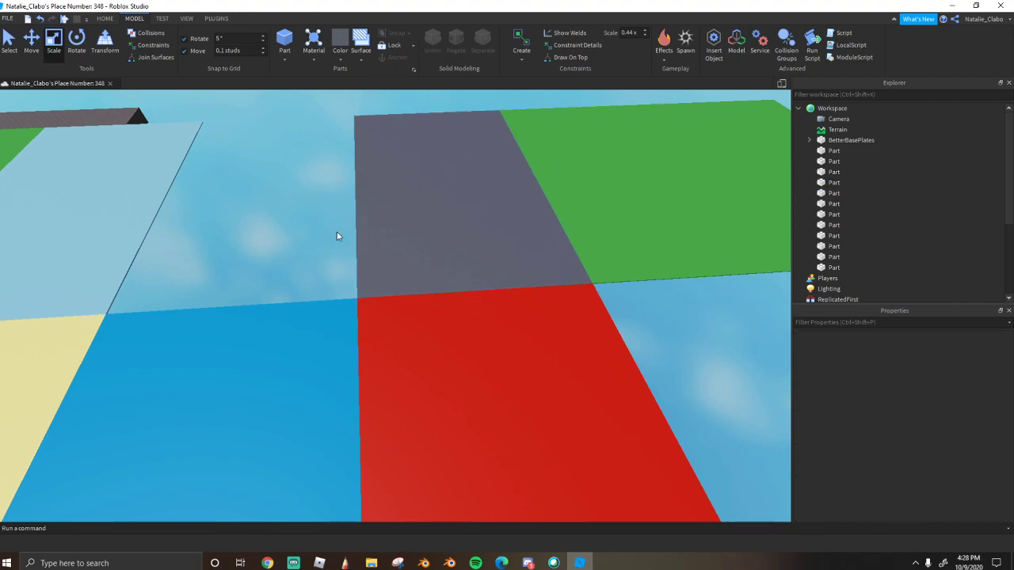
Colour the green part bordering the dark grey one light pink
right_drag(331, 233, 454, 315)
click(462, 312)
scroll(602, 290, up, 5)
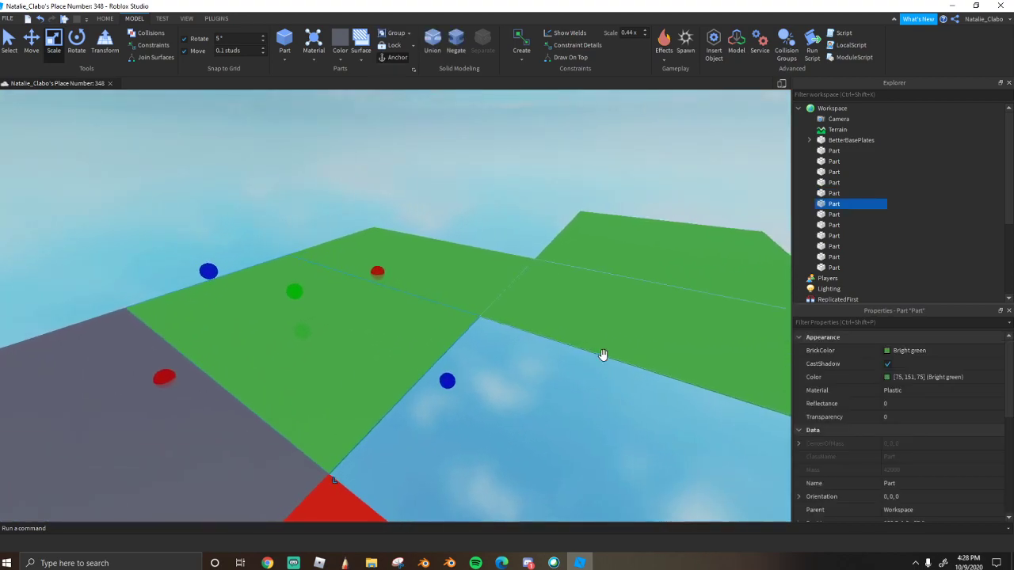
scroll(430, 312, up, 8)
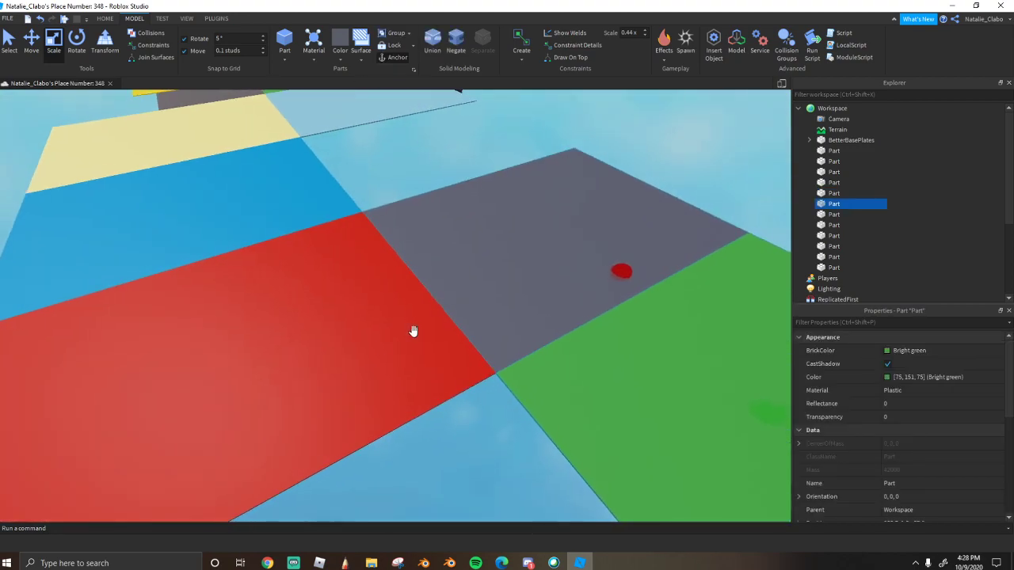
click(524, 424)
click(385, 224)
scroll(385, 224, up, 2)
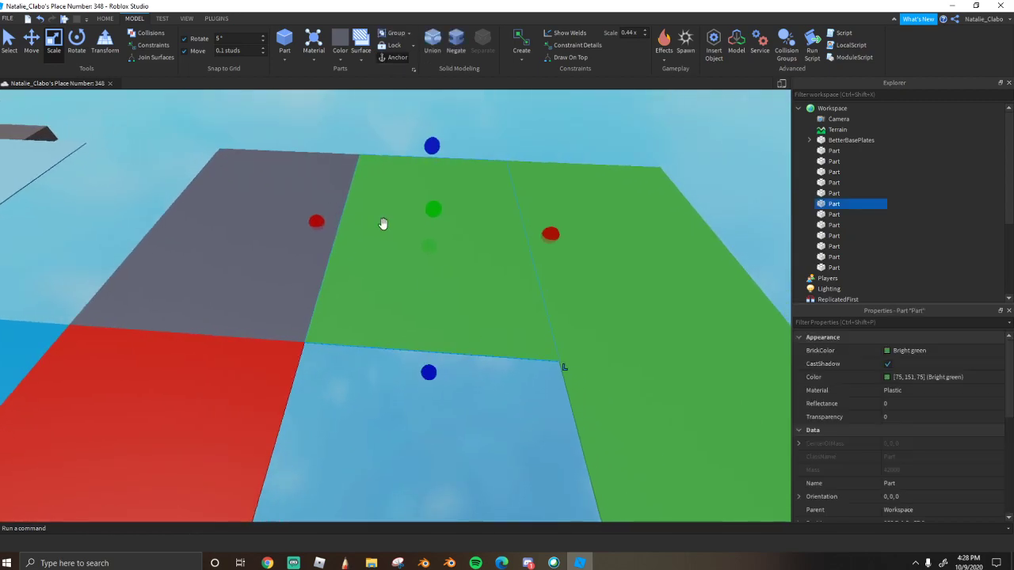
click(340, 49)
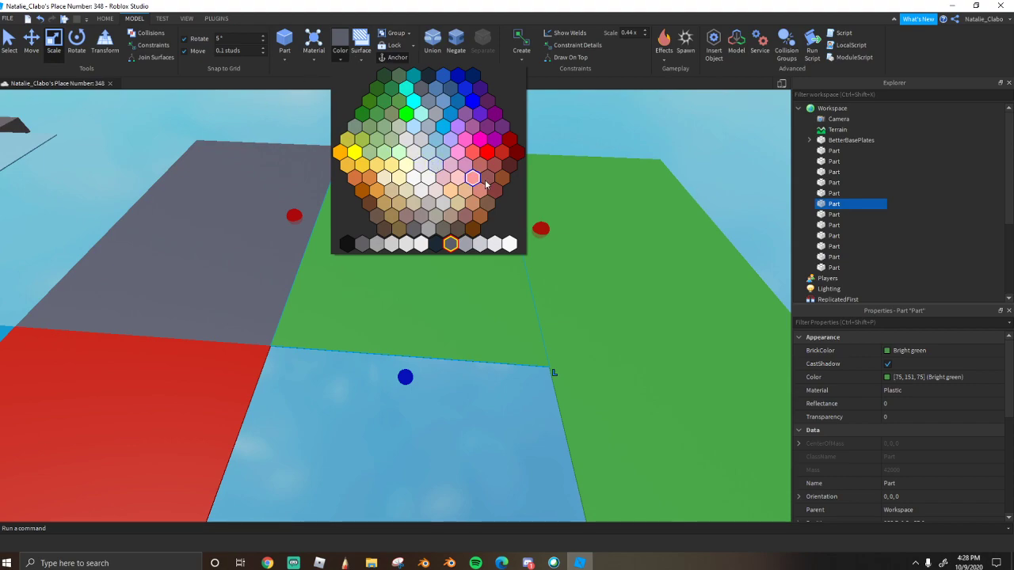
click(456, 155)
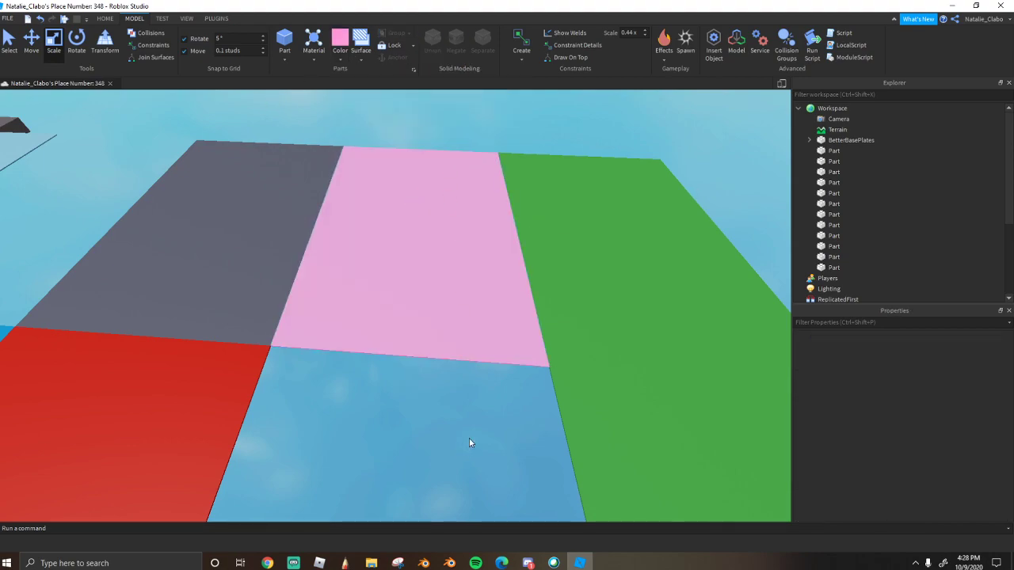
click(598, 305)
right_drag(579, 316, 524, 249)
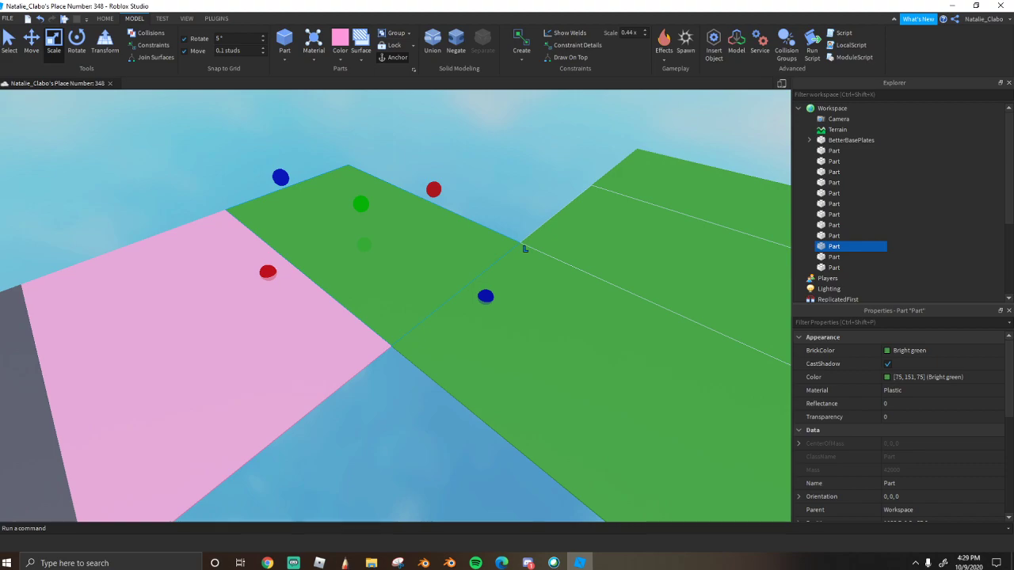
right_drag(424, 151, 406, 144)
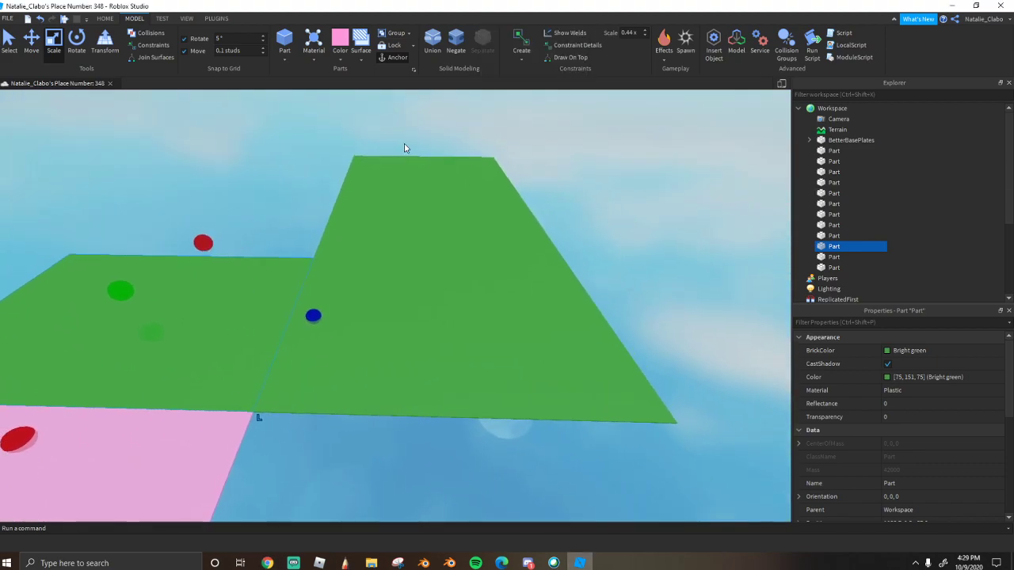
drag(129, 150, 715, 412)
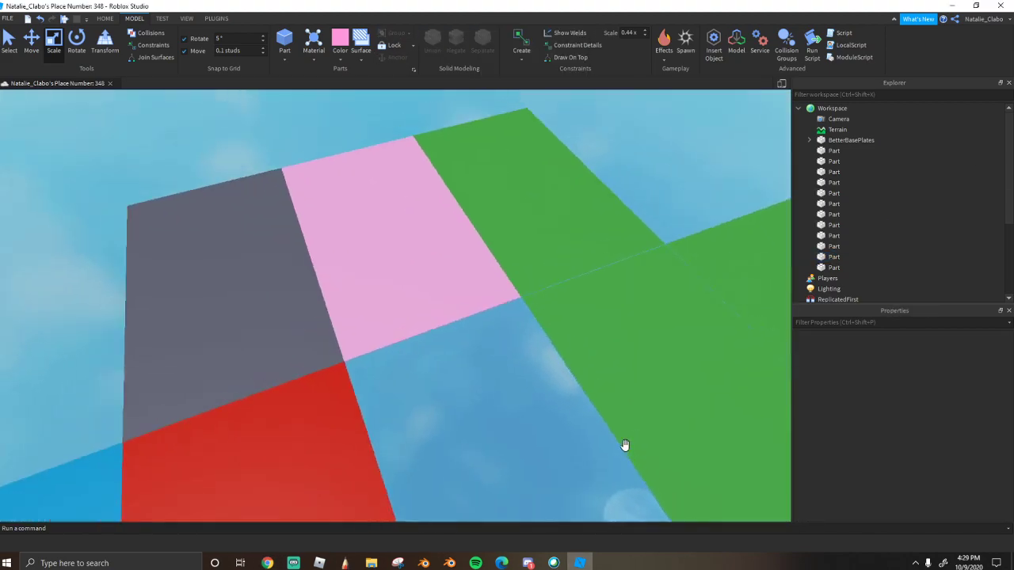
scroll(624, 445, down, 10)
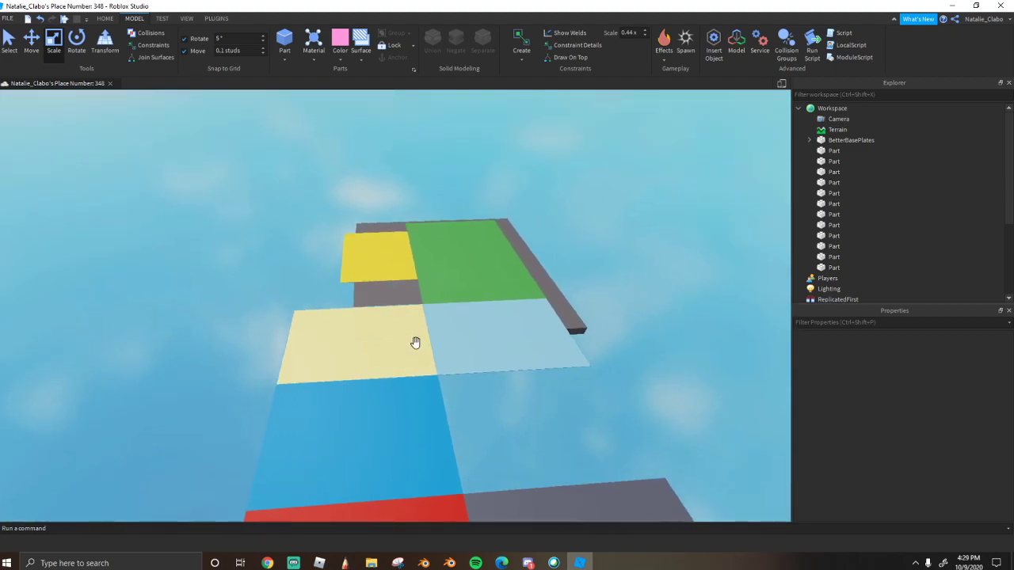
scroll(421, 350, up, 4)
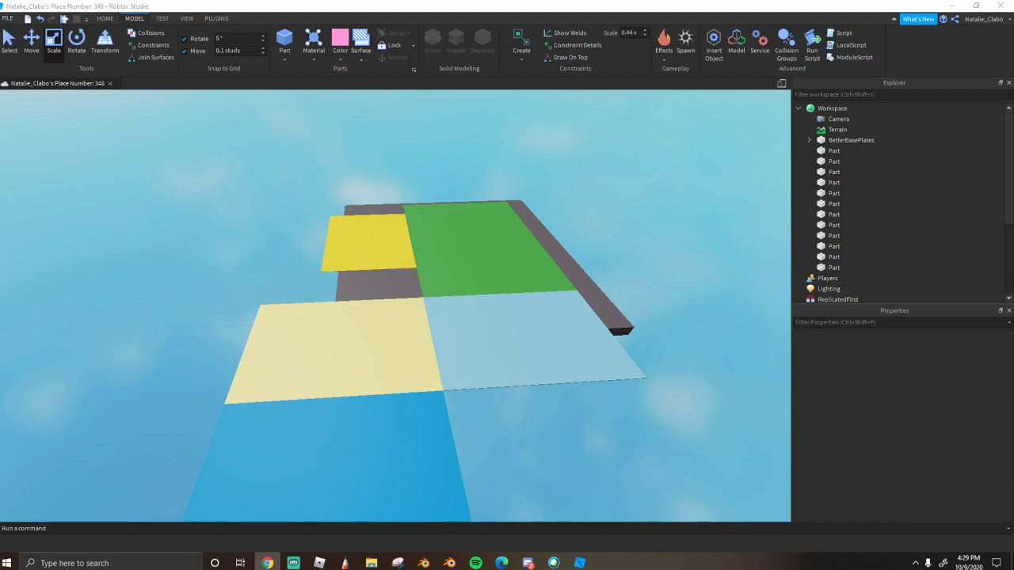
Set the move snap to 50 studs and widen the green part on the baseplate outward past the baseplate's long edge
right_click(533, 140)
click(430, 227)
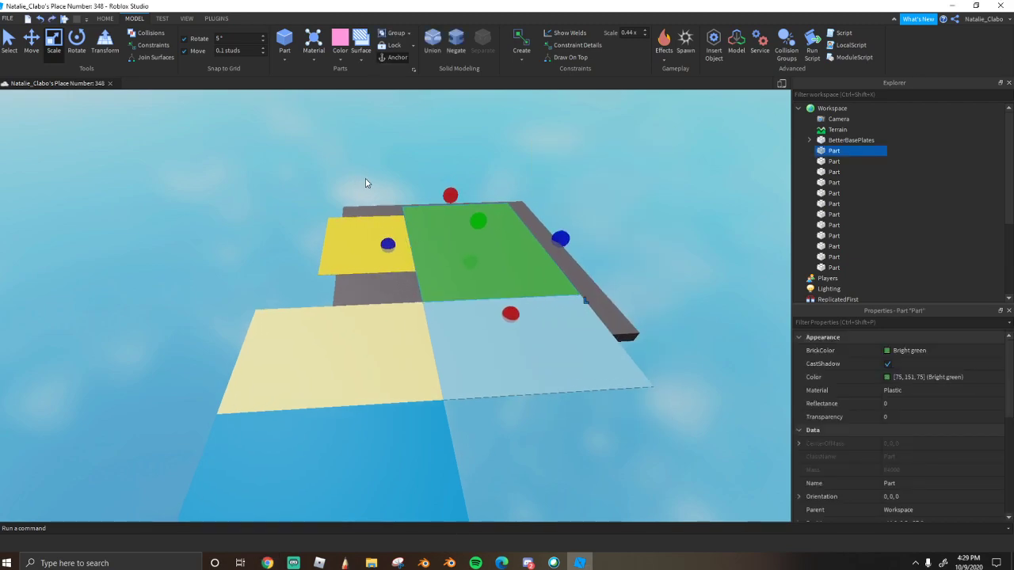
click(234, 50)
drag(559, 239, 581, 235)
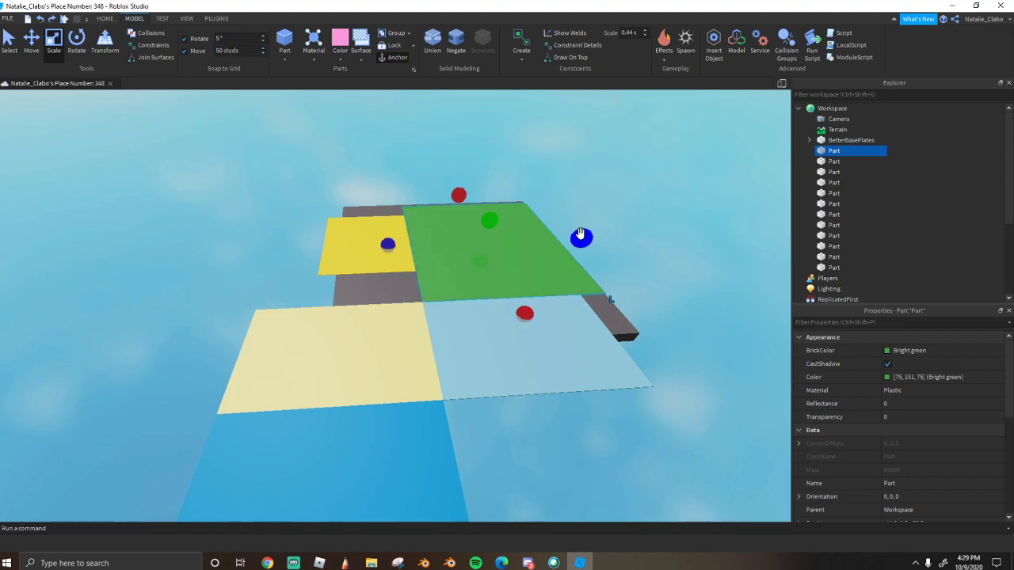
scroll(554, 229, up, 3)
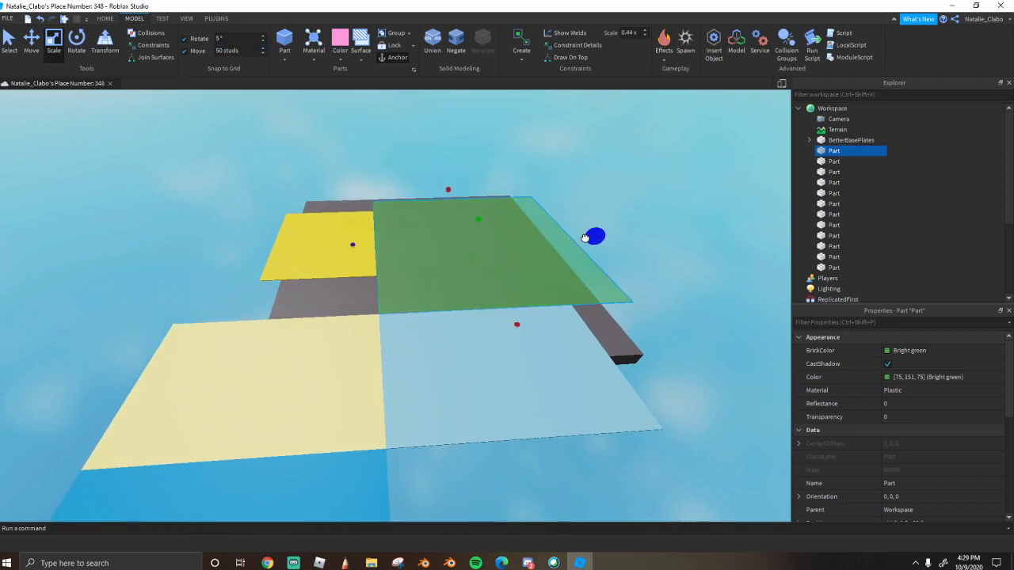
click(688, 339)
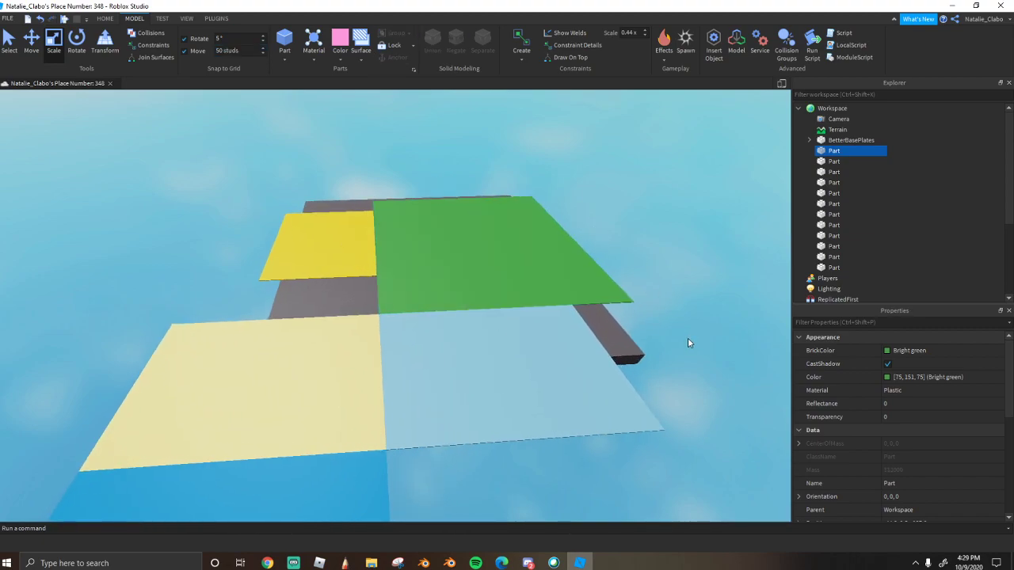
key(w)
right_drag(272, 196, 264, 232)
scroll(251, 192, down, 6)
drag(75, 134, 602, 415)
click(492, 226)
scroll(462, 262, up, 8)
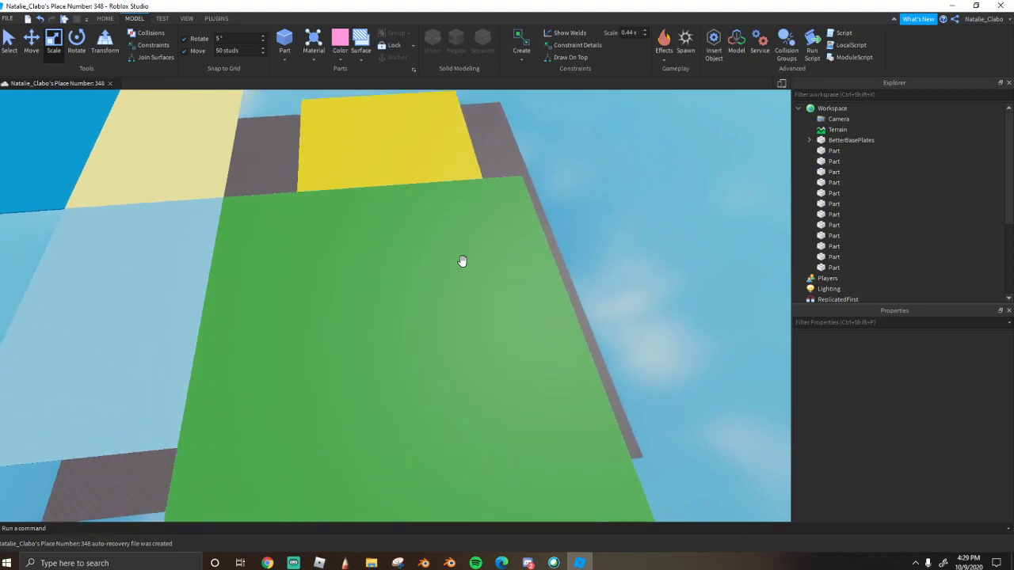
scroll(462, 261, up, 10)
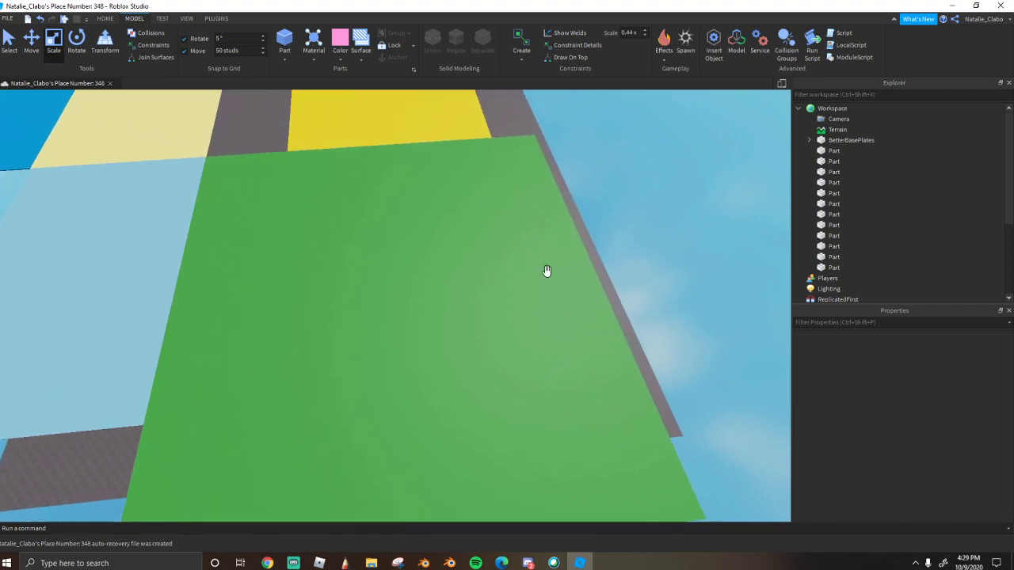
Insert the Texture Parts model and a light blue skybox from the My Models inventory, then close the Toolbox
click(104, 19)
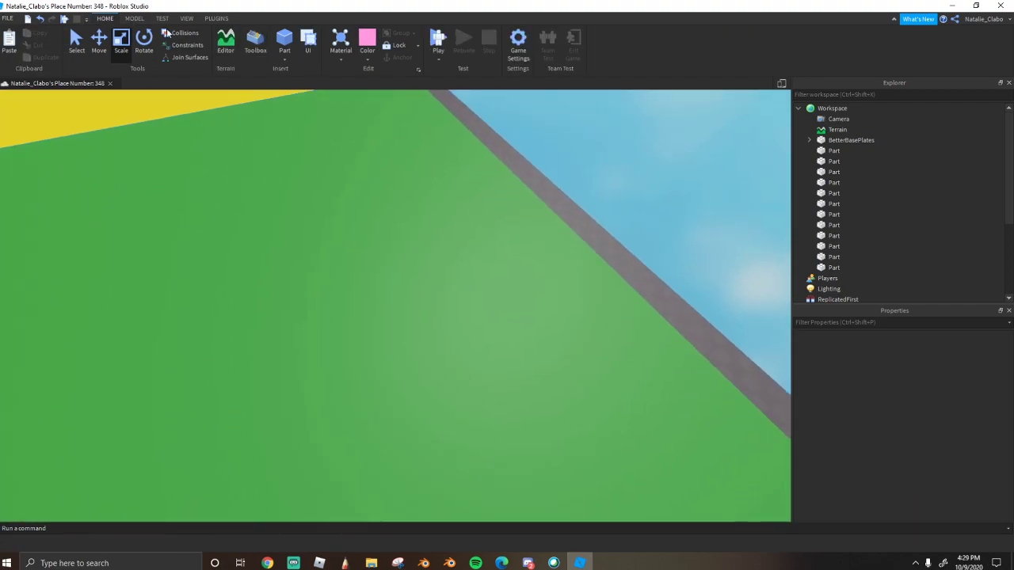
click(255, 41)
click(83, 98)
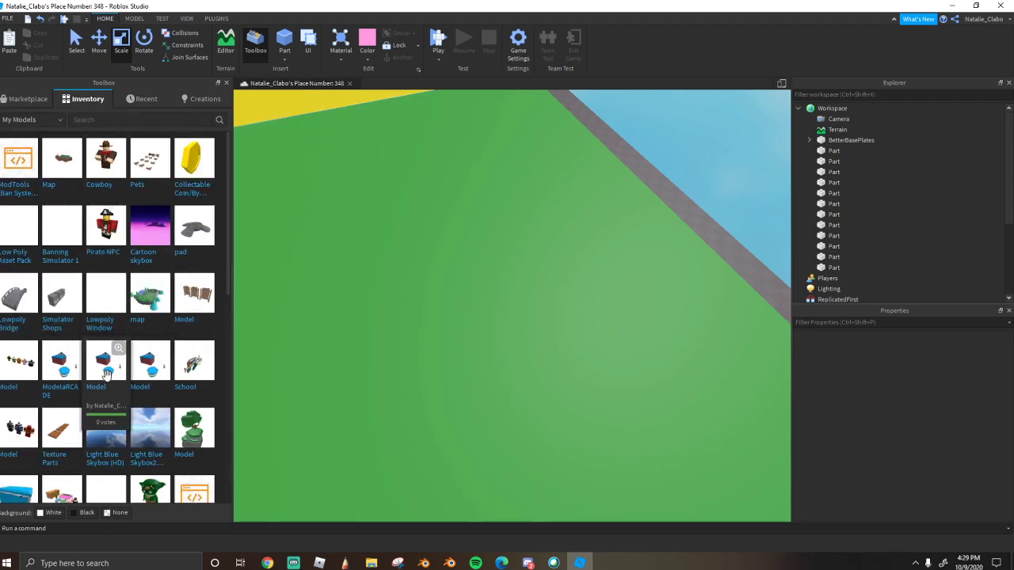
scroll(181, 386, down, 5)
scroll(181, 385, down, 1)
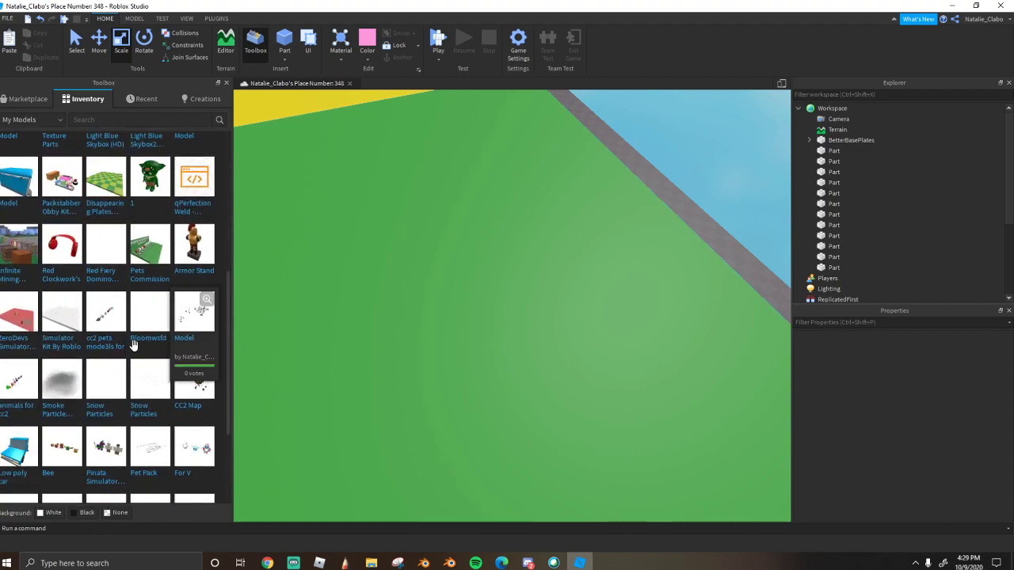
scroll(112, 343, up, 5)
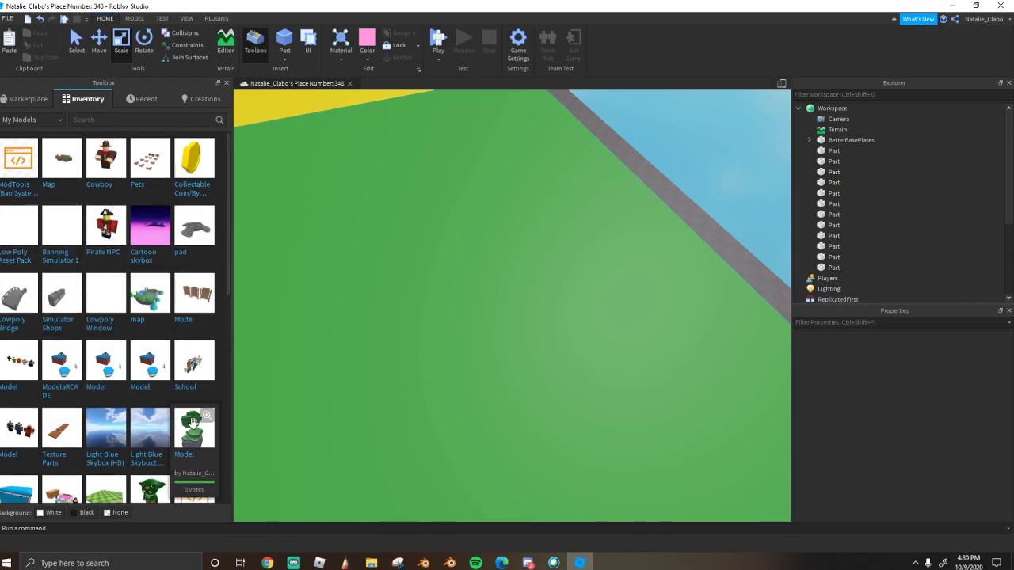
scroll(161, 416, down, 1)
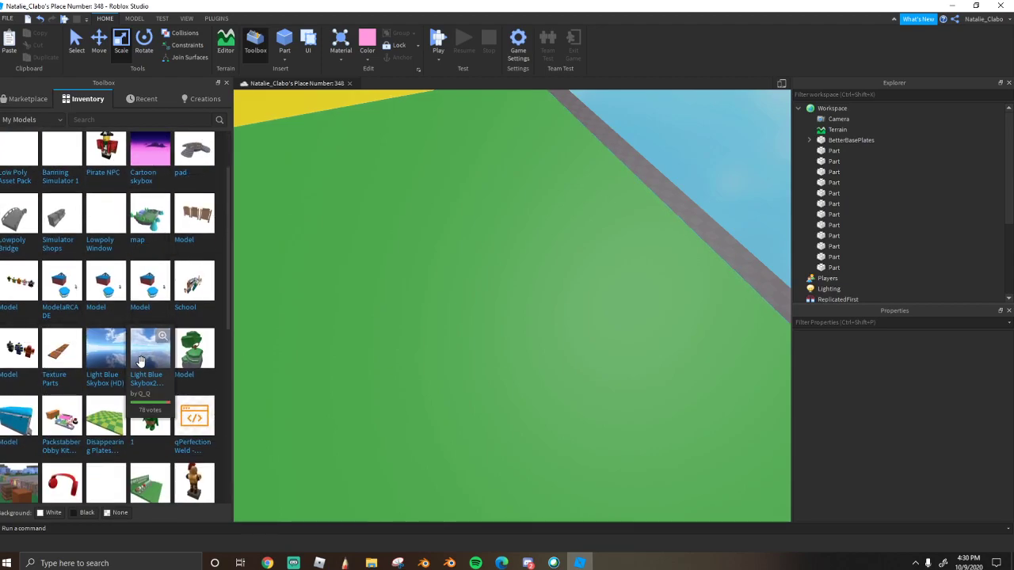
click(105, 428)
right_drag(461, 313, 508, 219)
click(508, 219)
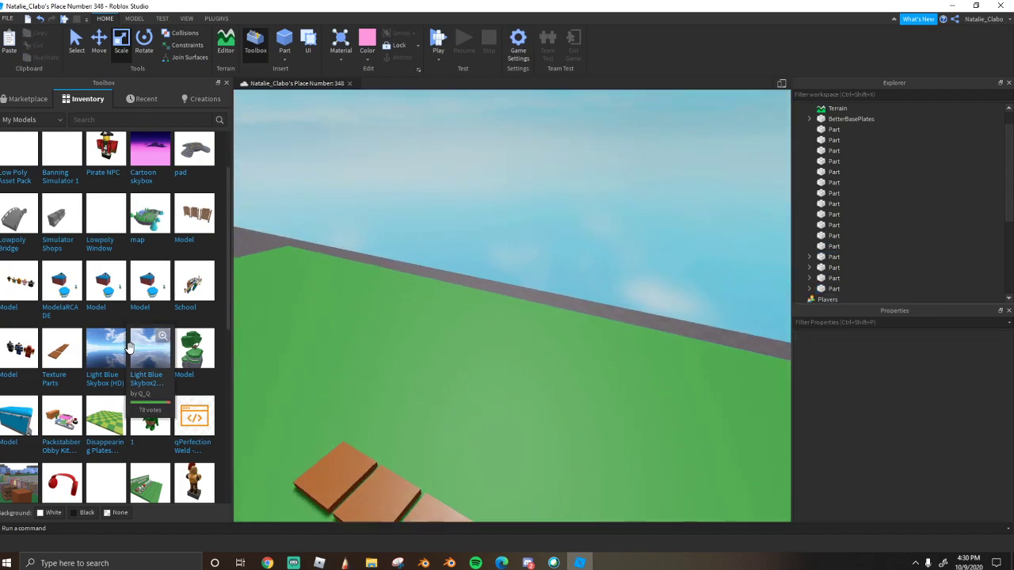
right_drag(441, 205, 315, 147)
click(227, 82)
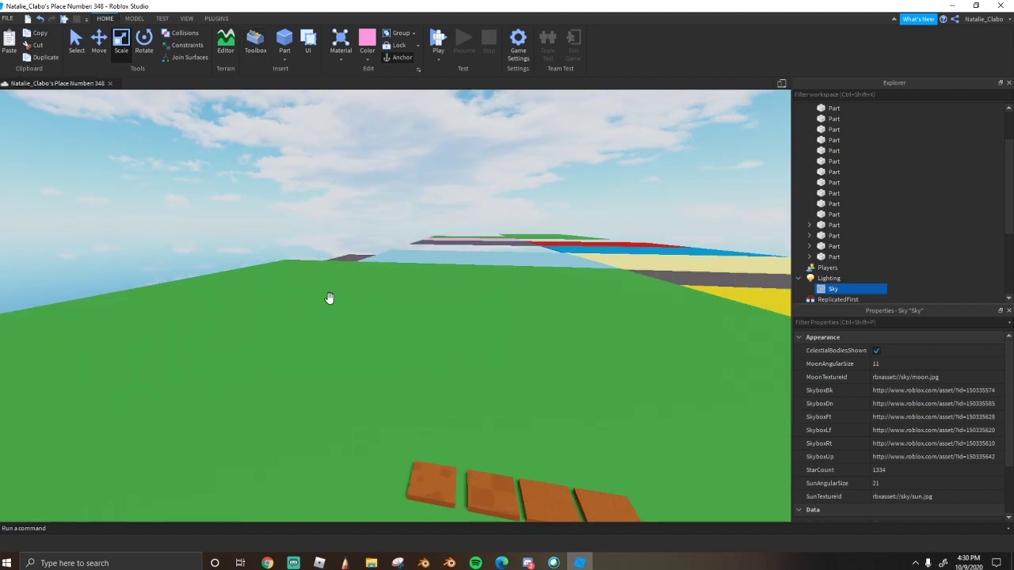
Copy the Texture object from the orange sample tile with the scattered-squares pattern
scroll(380, 340, down, 5)
click(360, 311)
key(f)
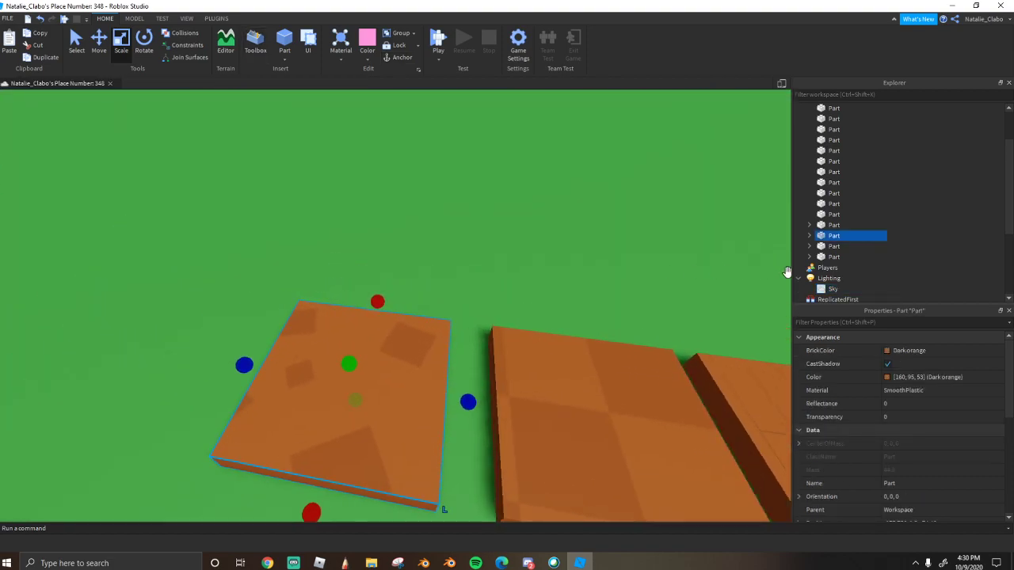
click(810, 235)
click(833, 247)
right_click(833, 247)
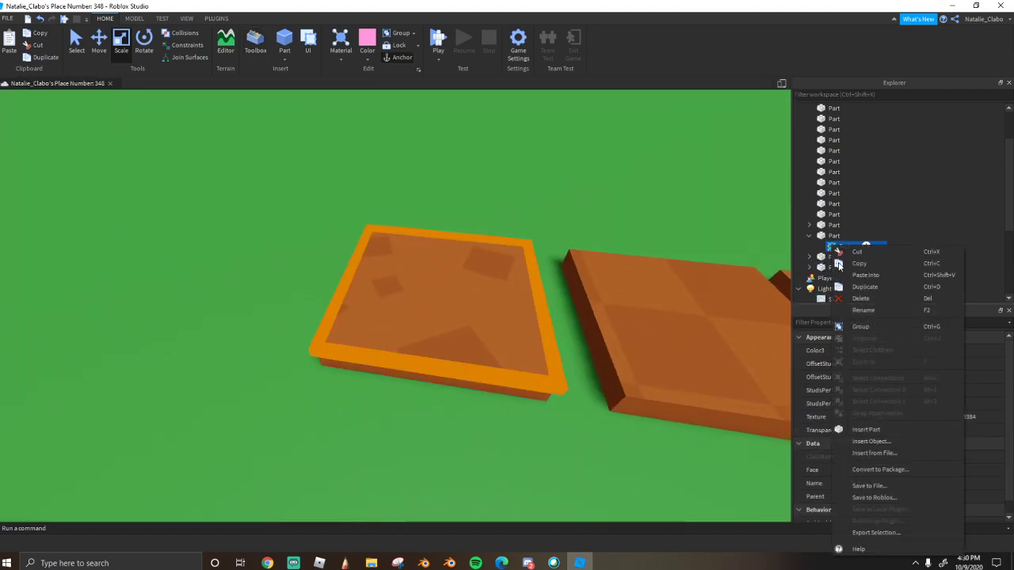
click(848, 262)
Paste the copied Texture into the large green part beneath the sample tiles
click(433, 197)
right_click(433, 192)
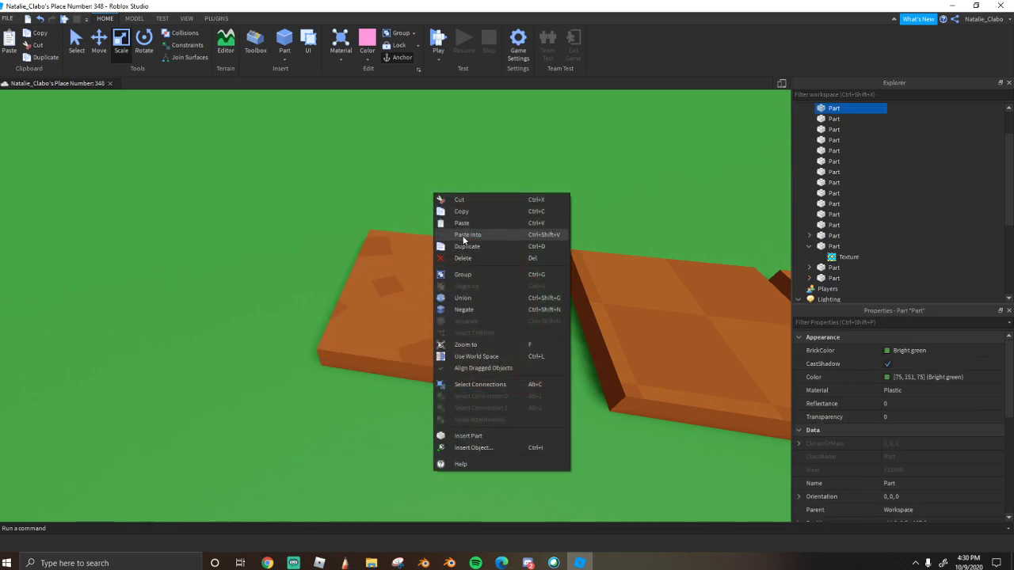
click(462, 236)
scroll(448, 204, down, 8)
scroll(402, 308, up, 4)
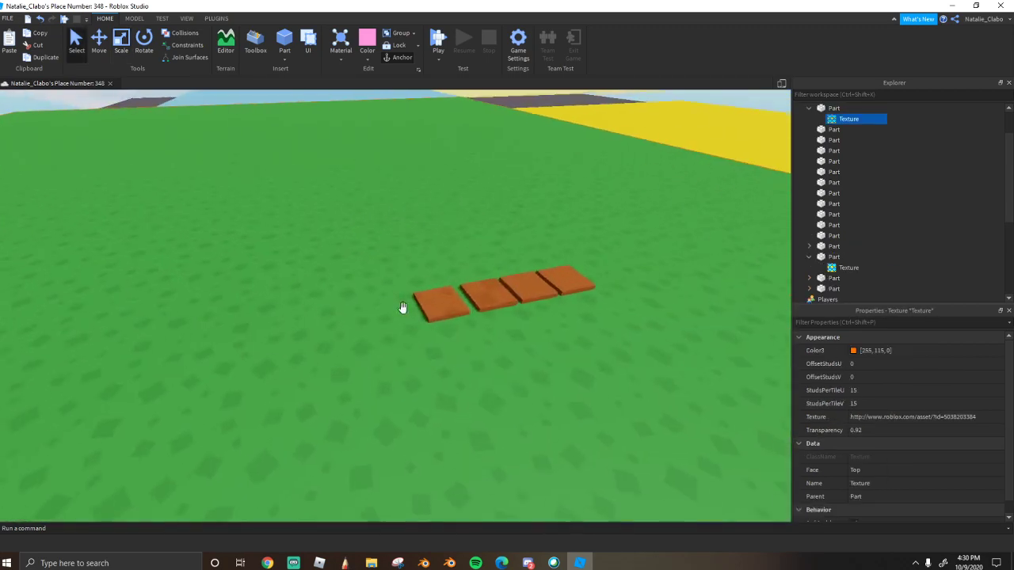
Select all four orange sample tiles and move them onto the grey baseplate strip beside the green part
click(436, 305)
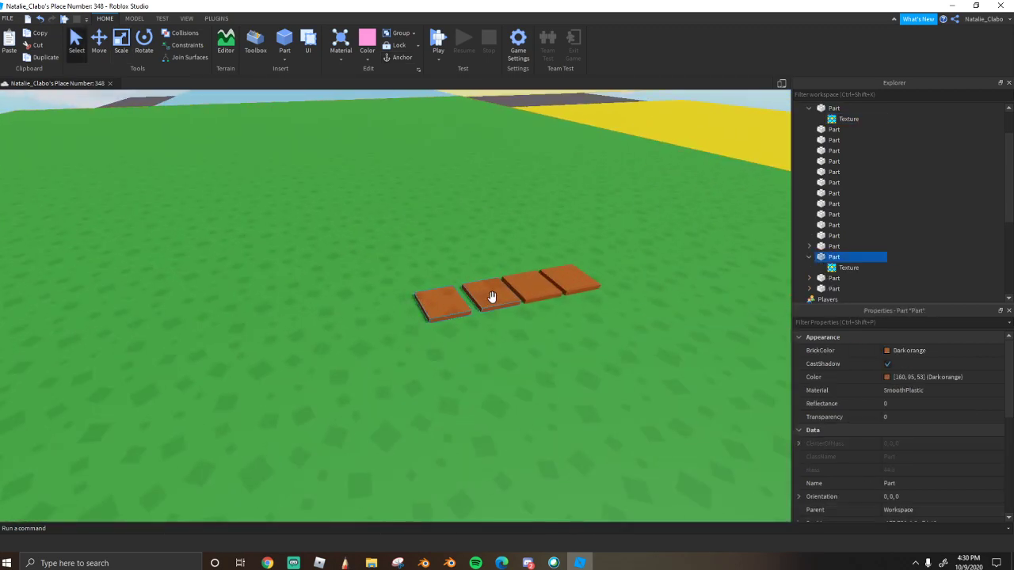
ctrl+click(489, 295)
ctrl+click(564, 283)
ctrl+click(532, 288)
right_drag(539, 287, 617, 349)
drag(617, 349, 461, 366)
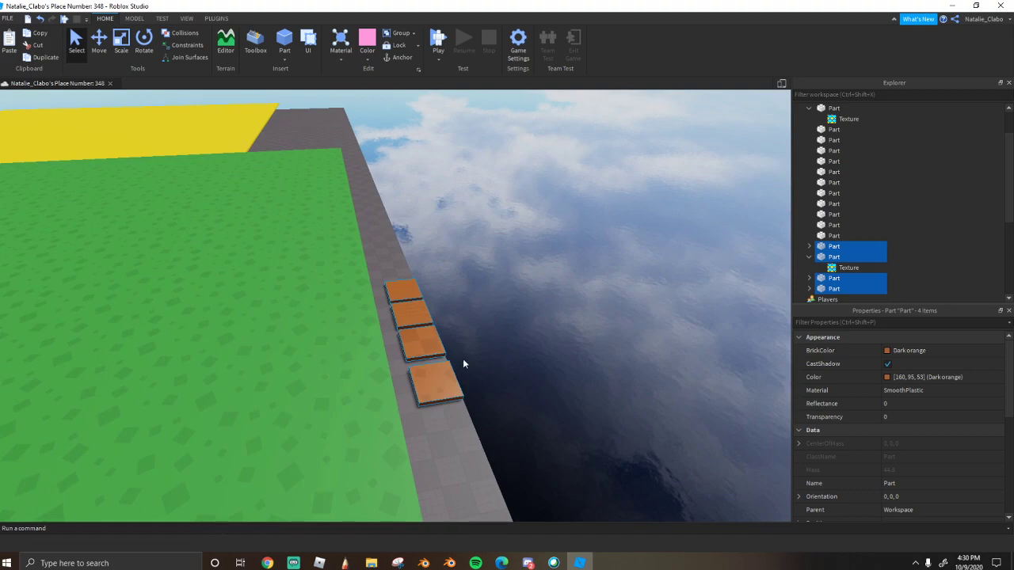
Paste the copied Texture into the bright yellow part and into the pale yellow part
click(135, 18)
click(385, 198)
right_drag(385, 197, 413, 183)
right_click(412, 183)
click(449, 225)
right_drag(449, 225, 449, 249)
right_click(448, 250)
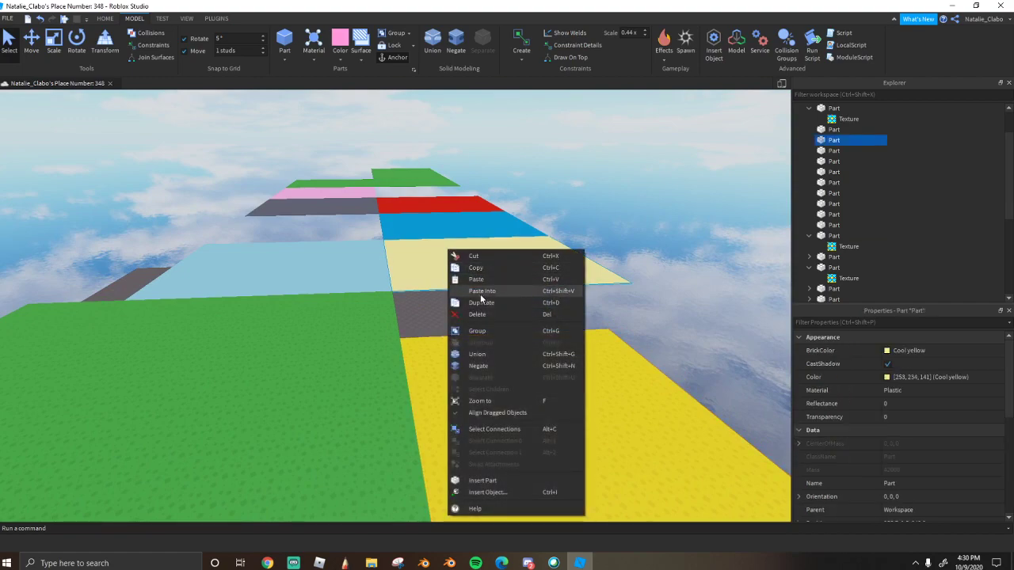
click(481, 295)
Paste the copied Texture into the light blue part and into the Electric blue part
right_click(339, 265)
click(335, 286)
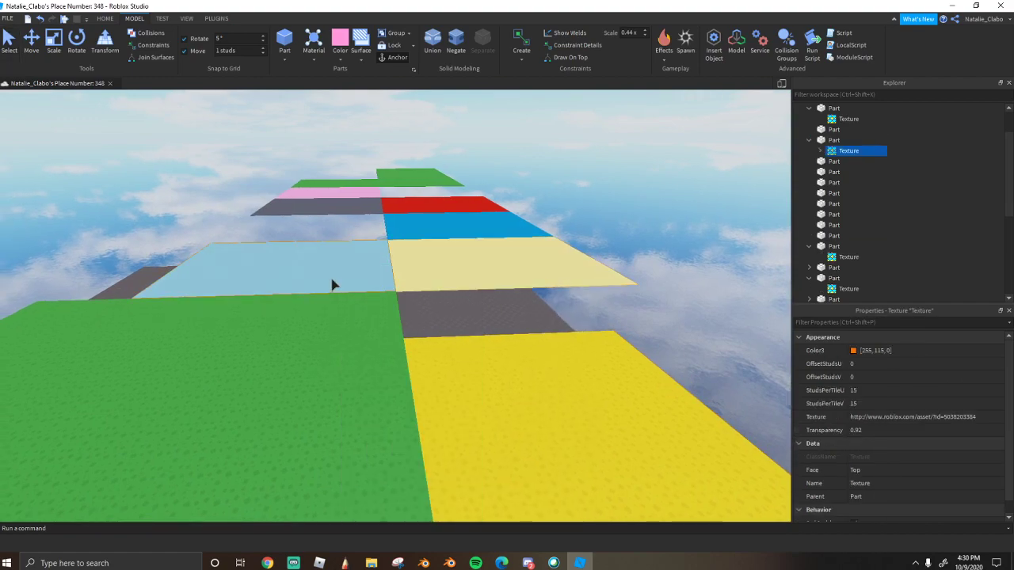
right_click(452, 223)
click(507, 273)
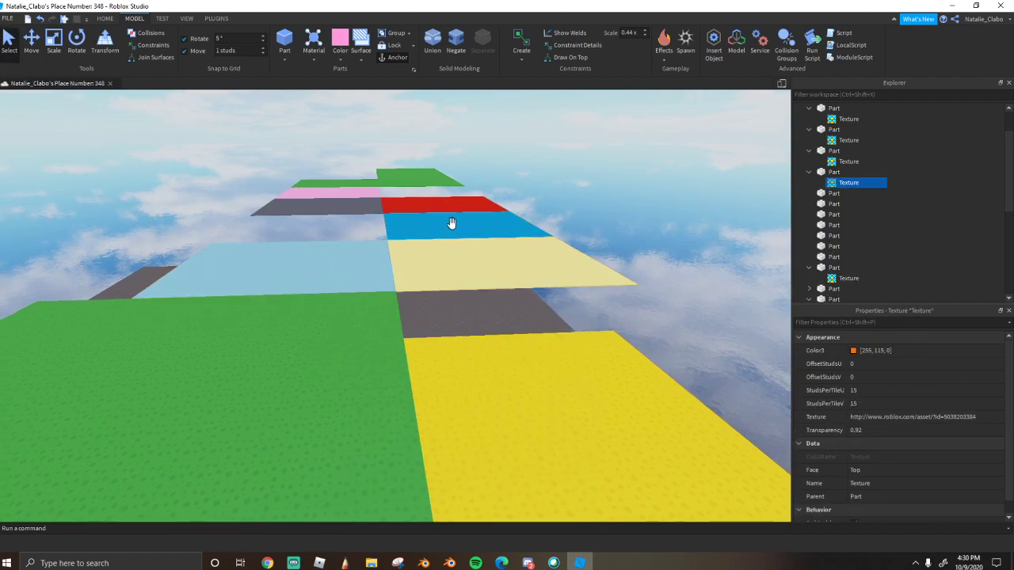
Paste the copied Texture into the Bright red part
right_drag(330, 229, 414, 210)
right_click(412, 211)
click(467, 261)
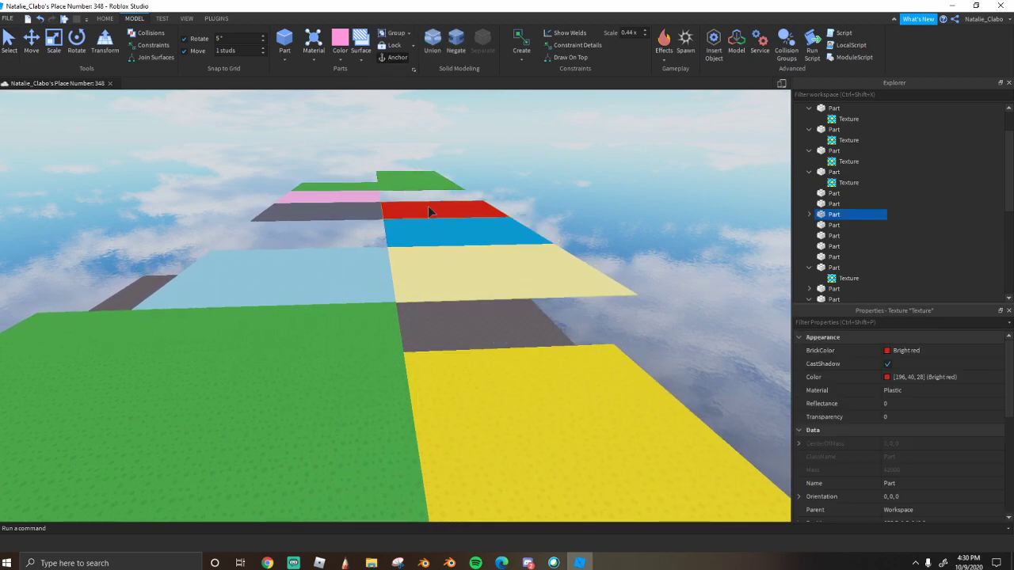
Set the StudsPerTileU and StudsPerTileV values of the large green part's Texture to 25
click(450, 197)
right_drag(503, 290, 497, 291)
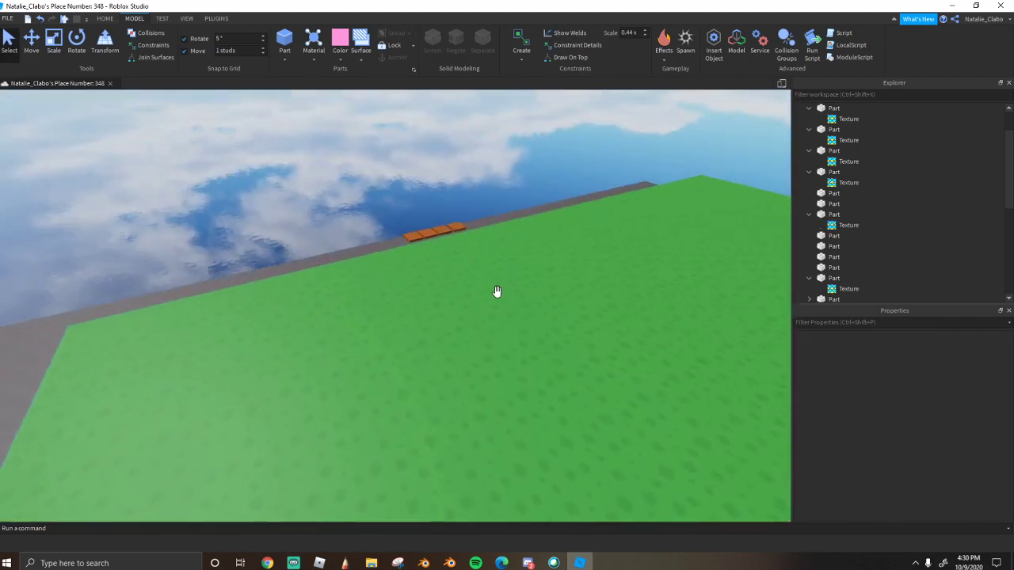
click(409, 258)
right_drag(410, 259, 409, 259)
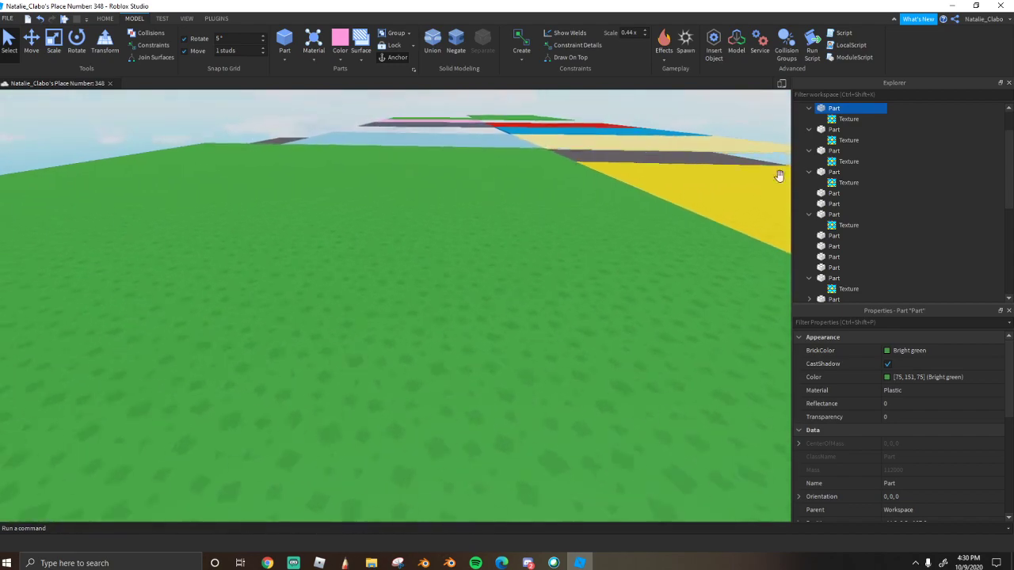
click(848, 118)
click(887, 391)
text(25)
key(Tab)
text(25)
key(Return)
Select all four orange sample tiles and move them along the grey baseplate to the area in front of the yellow part
right_drag(525, 302, 313, 328)
click(294, 164)
scroll(313, 328, down, 5)
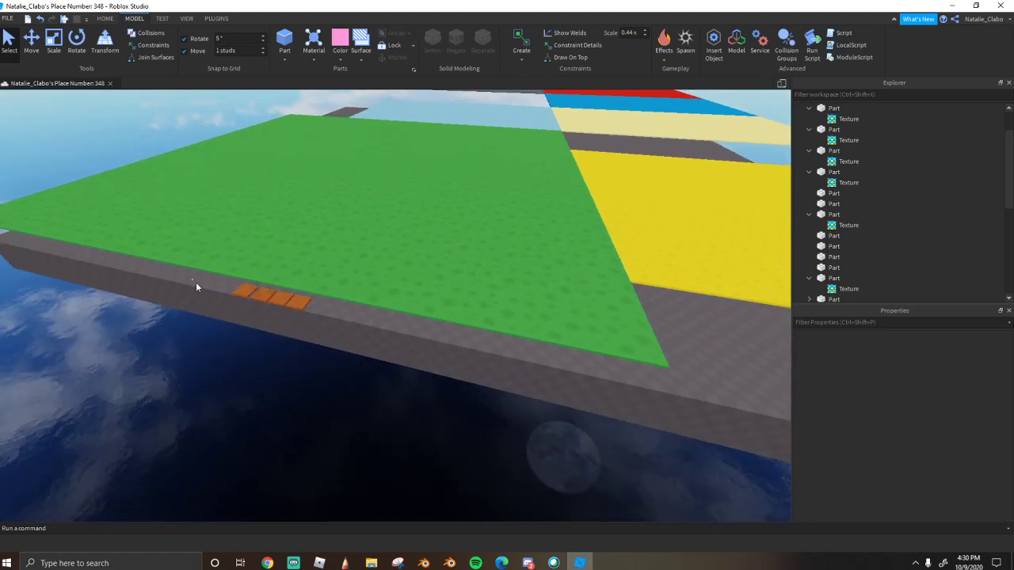
drag(192, 283, 310, 320)
right_drag(310, 320, 514, 352)
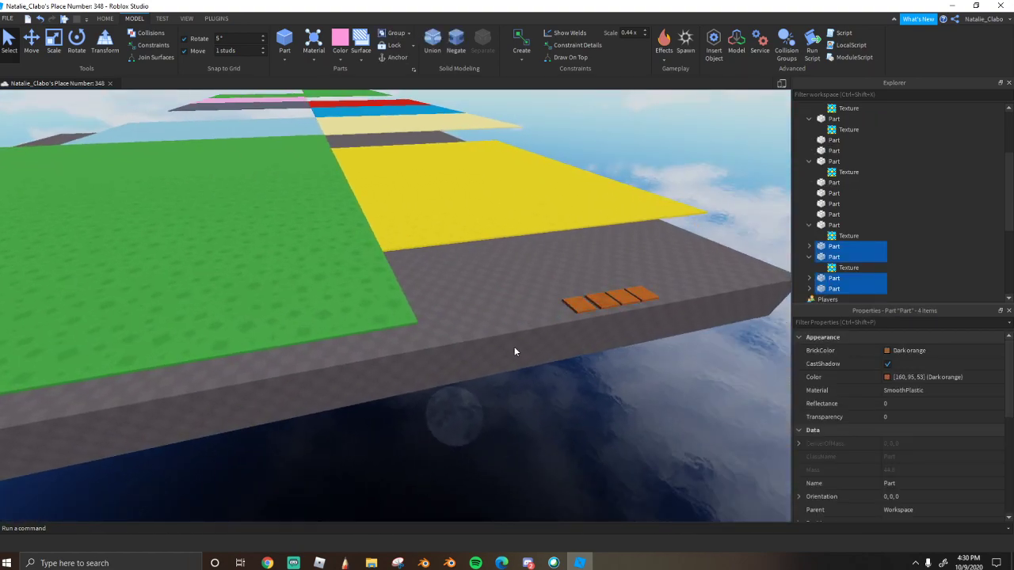
scroll(516, 340, up, 5)
scroll(518, 338, down, 8)
scroll(505, 393, up, 2)
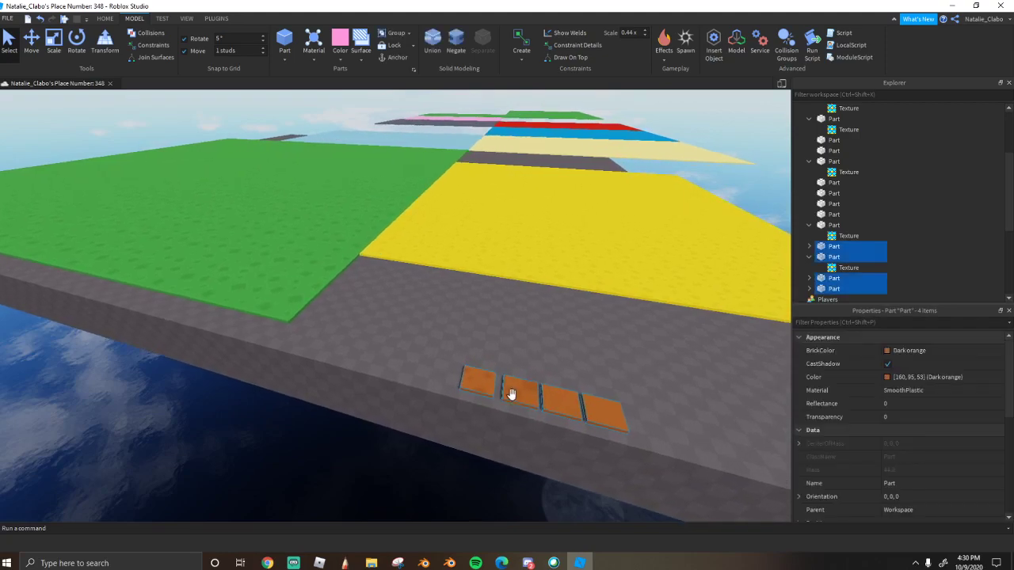
scroll(504, 393, up, 6)
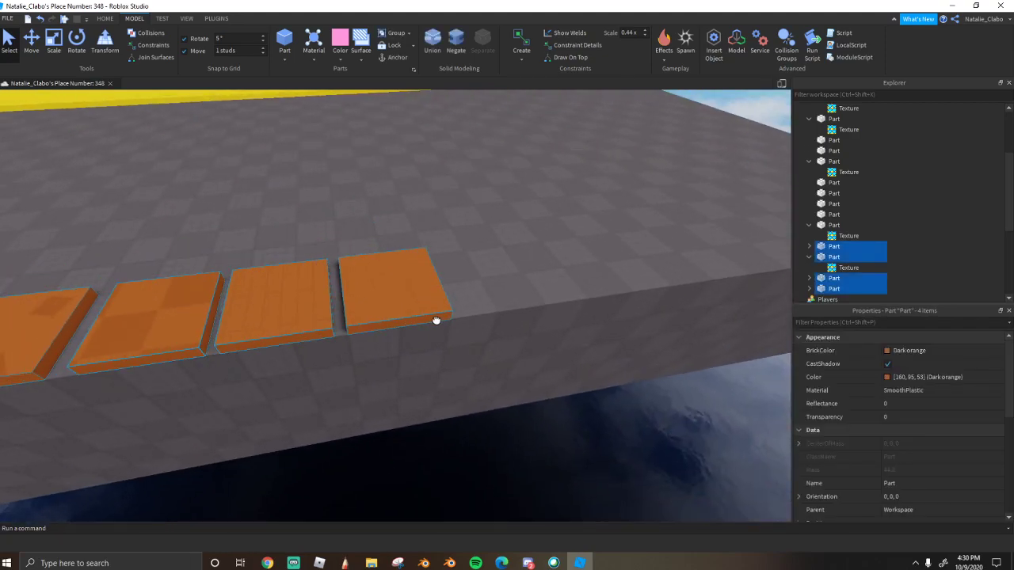
click(435, 321)
scroll(491, 351, down, 5)
right_drag(491, 351, 452, 373)
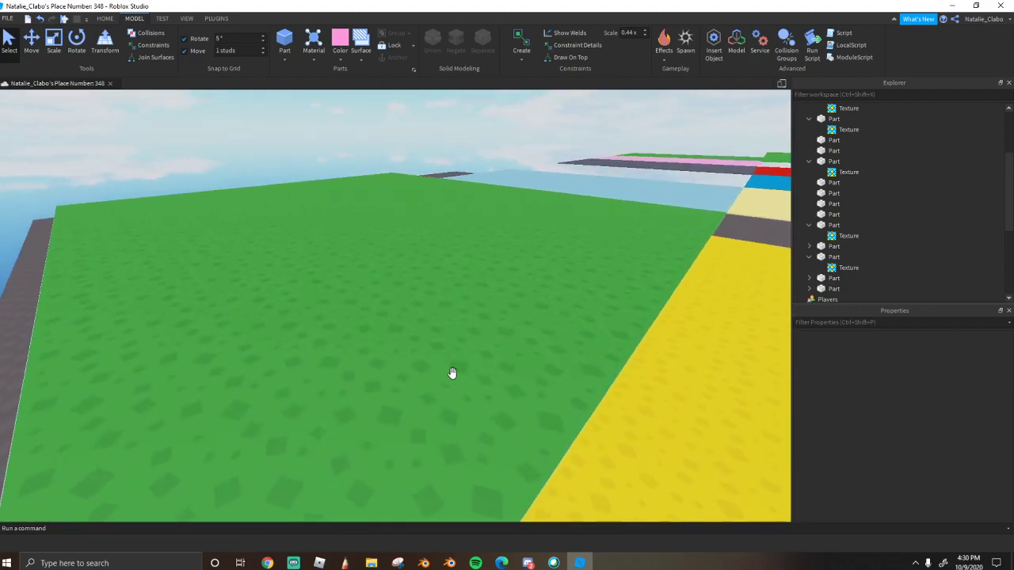
Switch to Blender and add a cylinder mesh with 15 vertices
click(425, 564)
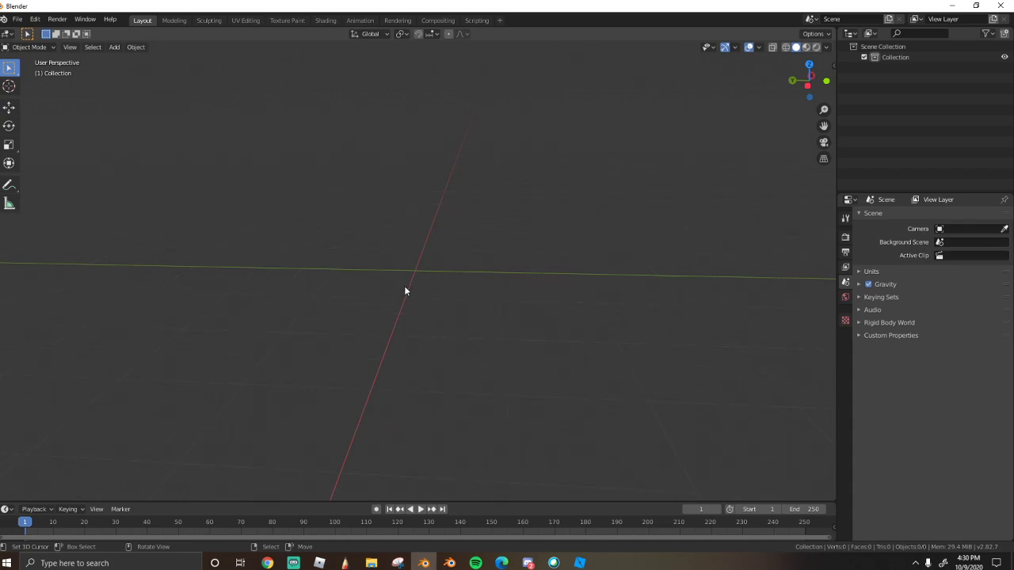
middle_drag(419, 272, 456, 285)
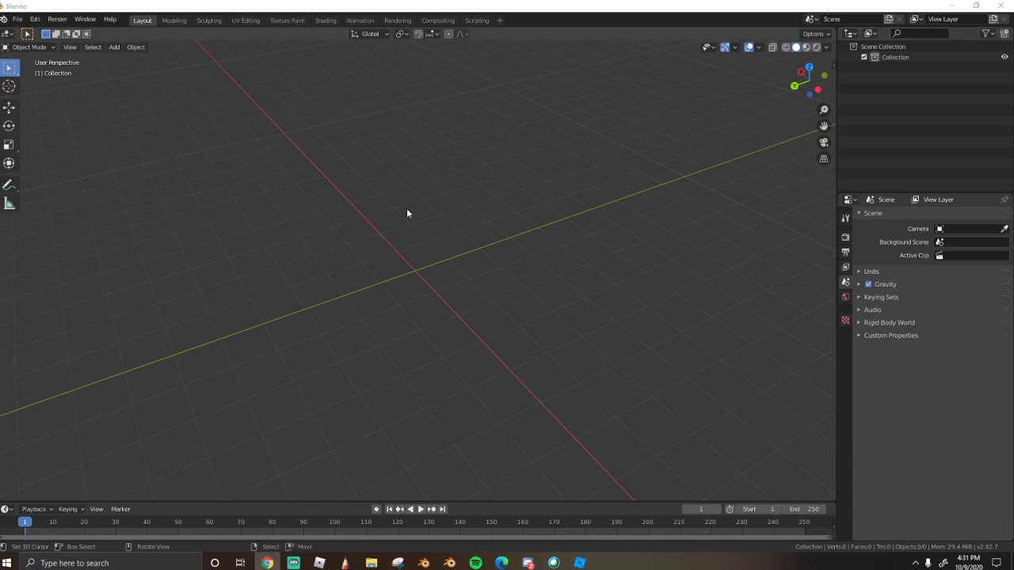
click(115, 47)
mouse_move(139, 59)
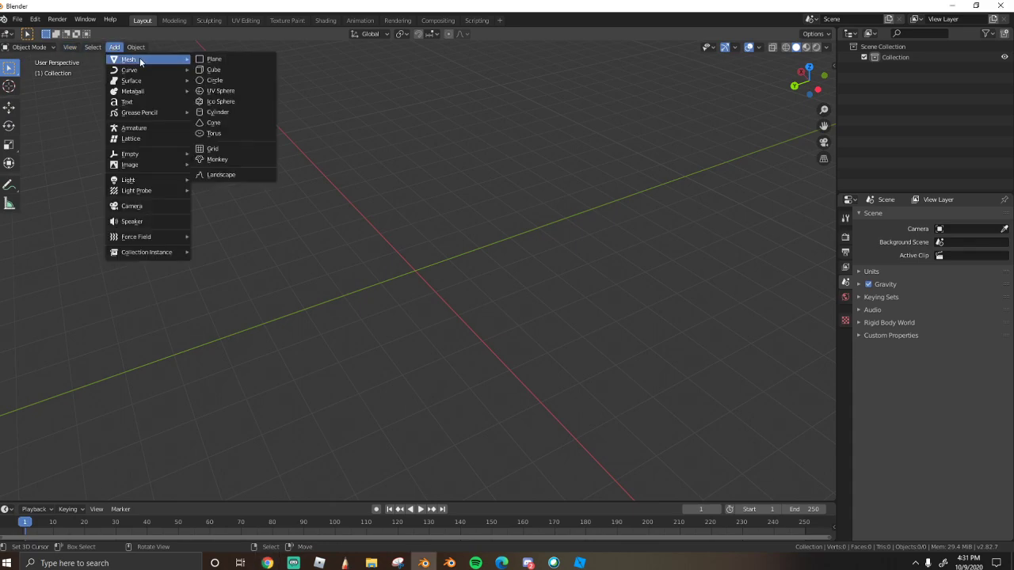
click(209, 112)
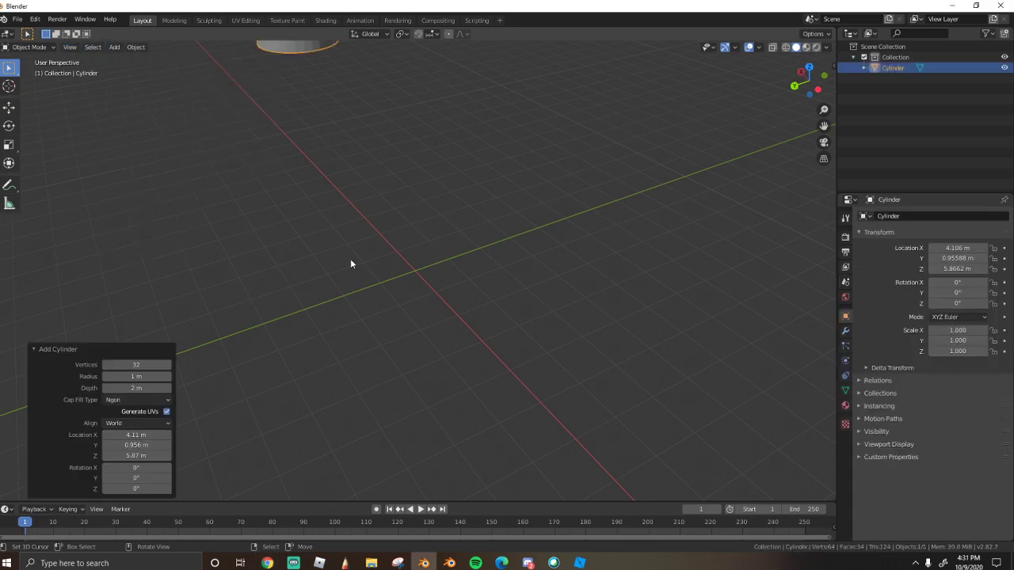
click(138, 364)
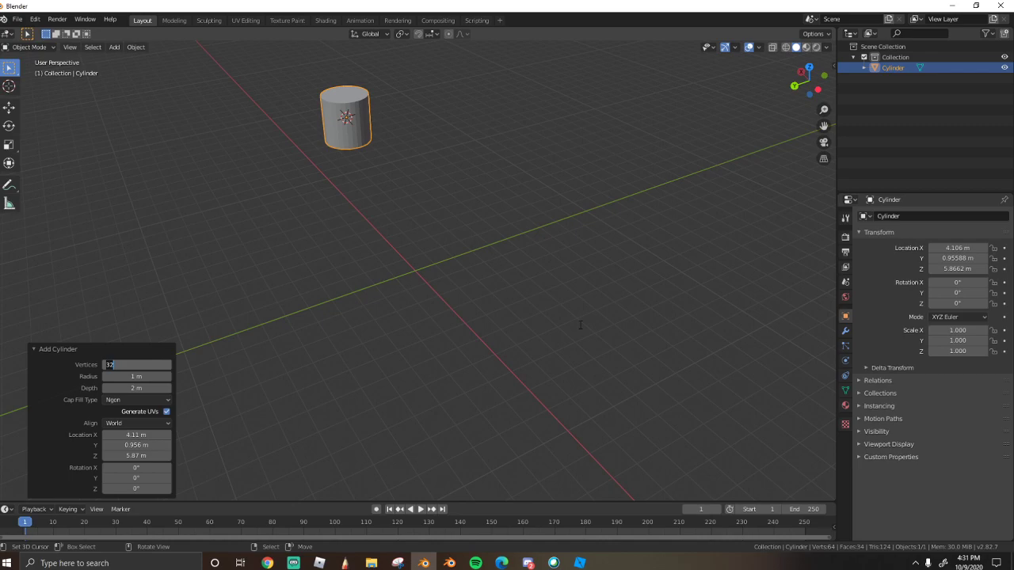
text(5)
key(Return)
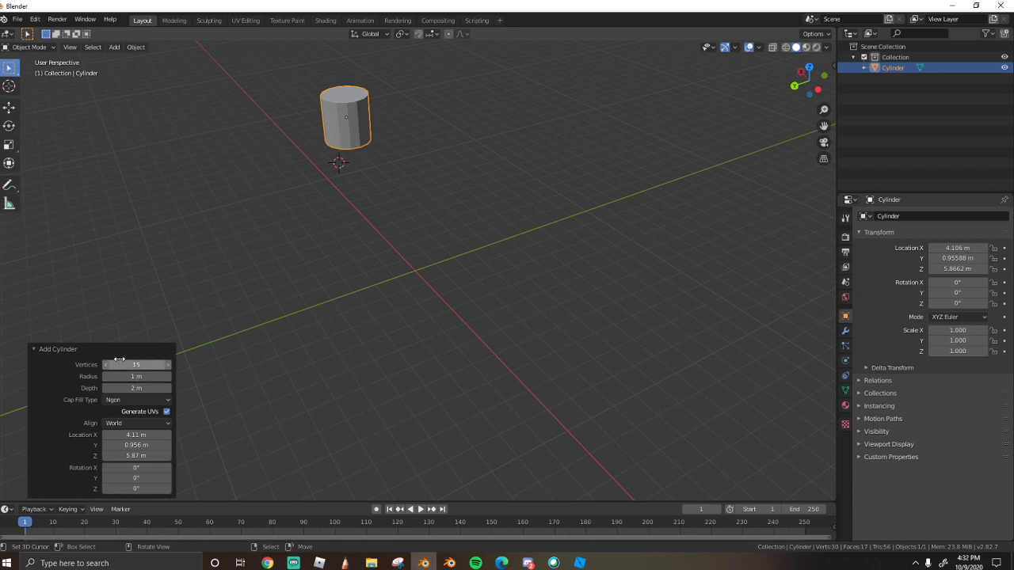
Clear the cylinder's location so that it sits at the world origin
click(77, 351)
click(73, 492)
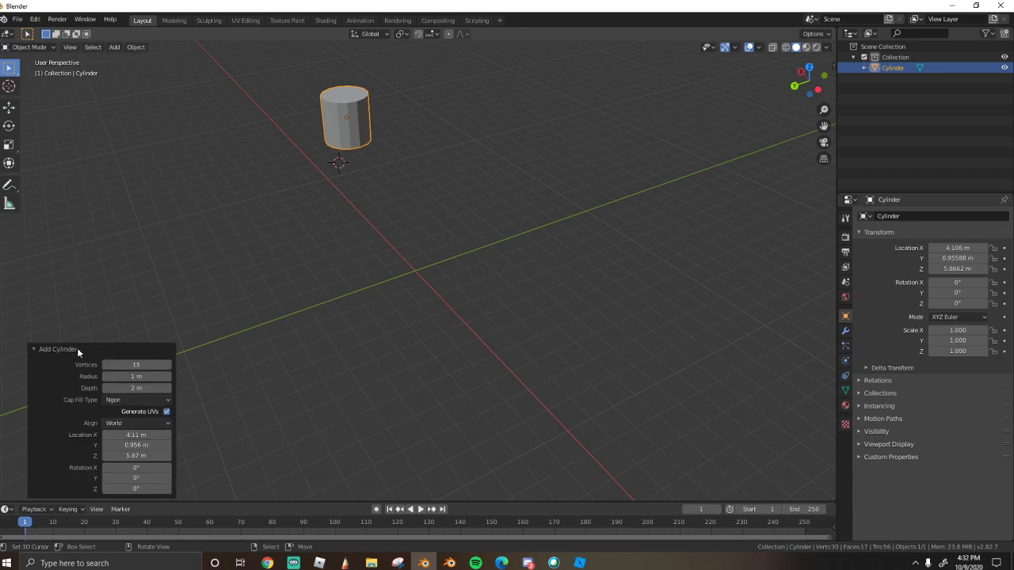
click(123, 349)
key(alt+g)
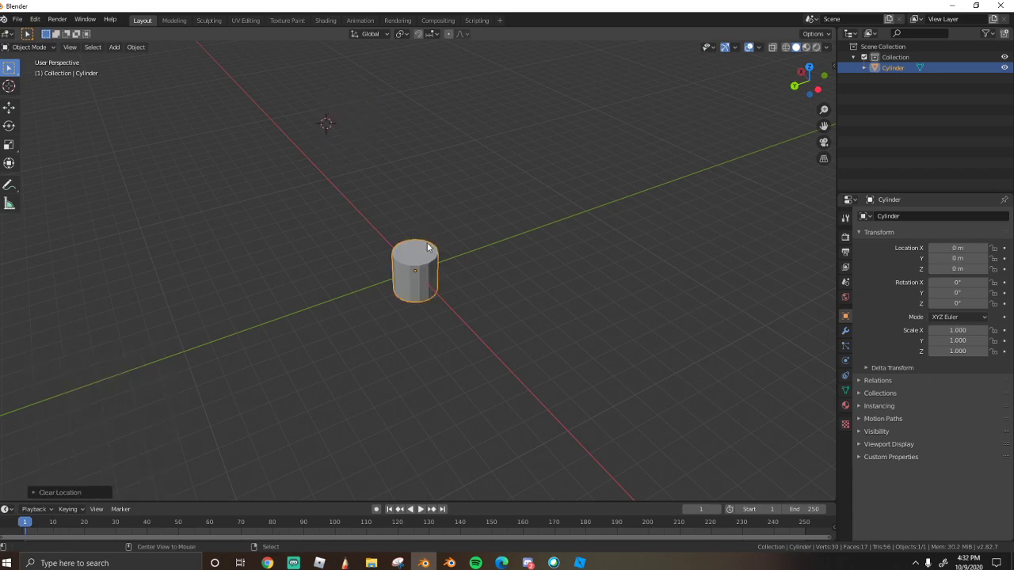
Enter Edit Mode and select the rim loop around the cylinder's top face
alt+scroll(435, 247, up, 1)
scroll(441, 316, up, 6)
middle_drag(394, 289, 537, 287)
key(Tab)
right_click(418, 275)
alt+right_click(423, 276)
scroll(554, 293, down, 2)
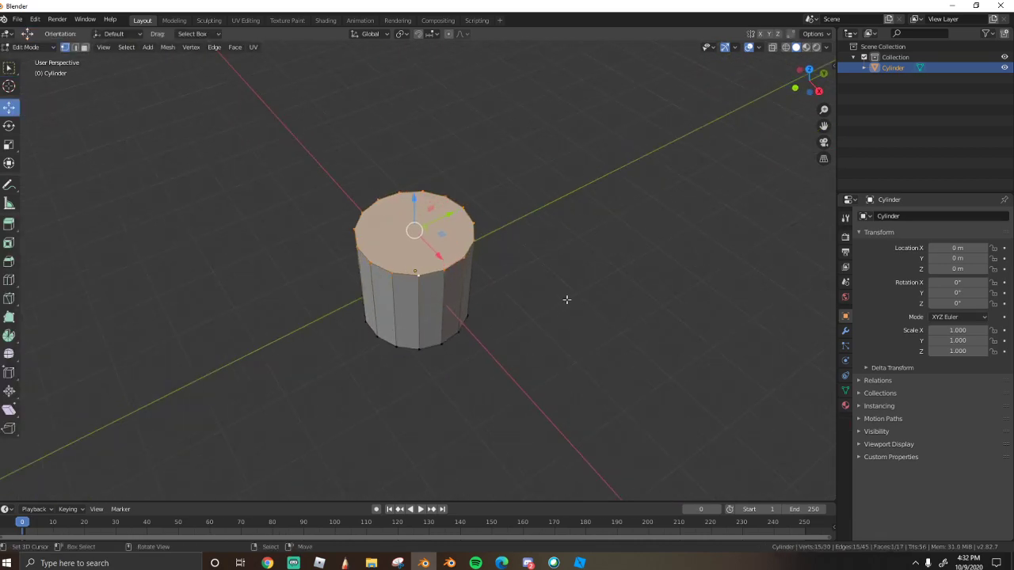
key(s)
click(612, 296)
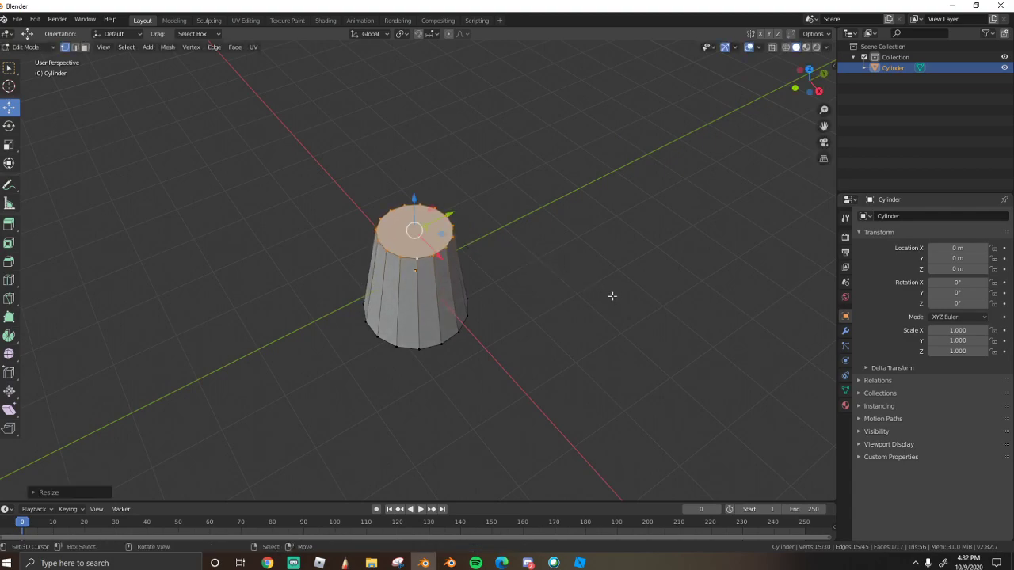
key(ctrl+z)
Switch to edge selection and taper the cylinder by scaling its top loop inward and lowering it slightly
click(75, 47)
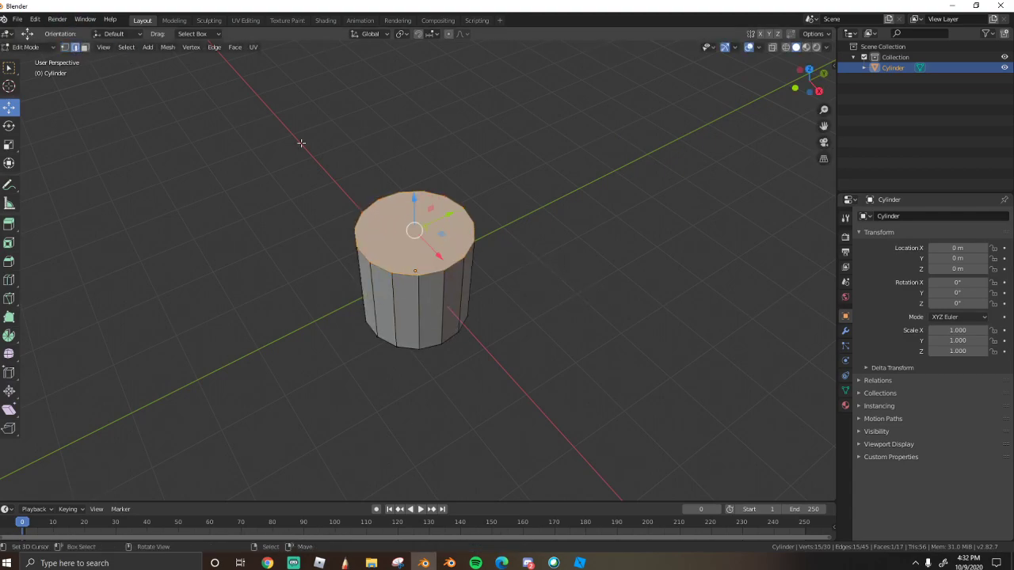
middle_drag(478, 296, 391, 217)
scroll(458, 266, up, 3)
scroll(558, 250, down, 3)
middle_drag(550, 248, 478, 222)
click(84, 46)
click(77, 47)
middle_drag(532, 234, 553, 267)
key(s)
click(480, 241)
drag(415, 203, 414, 211)
key(s)
click(503, 246)
Extrude the top loop upward twice, resizing each new end to form a narrow, bending trunk
scroll(460, 218, down, 4)
middle_drag(441, 210, 475, 184)
key(e)
click(502, 233)
key(s)
click(480, 237)
key(e)
click(486, 112)
key(s)
click(502, 136)
Raise the trunk's top loop along Z, tilt it about X and rescale it
scroll(503, 135, down, 4)
key(shift+grave)
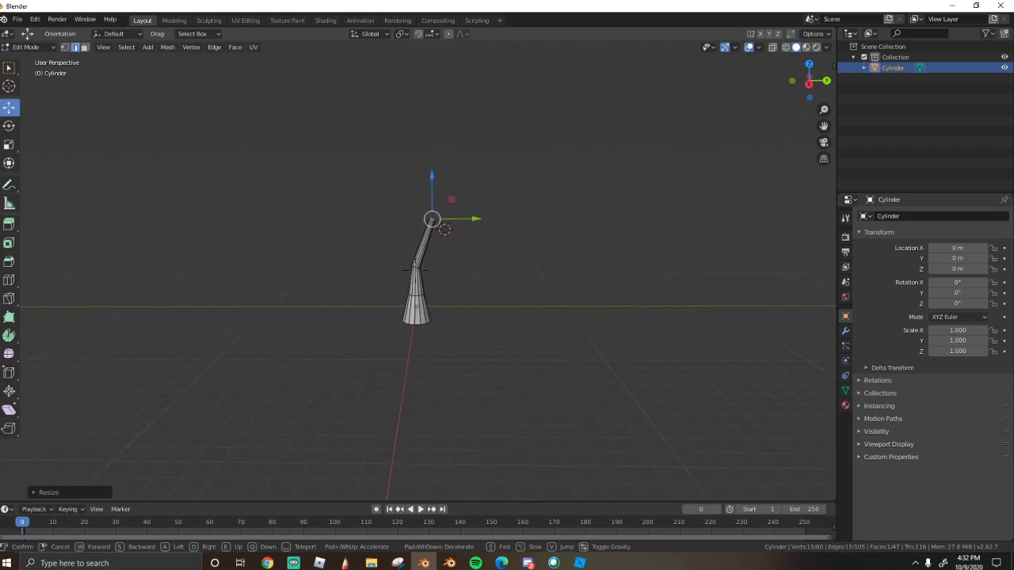
key(w)
click(420, 273)
key(shift+g)
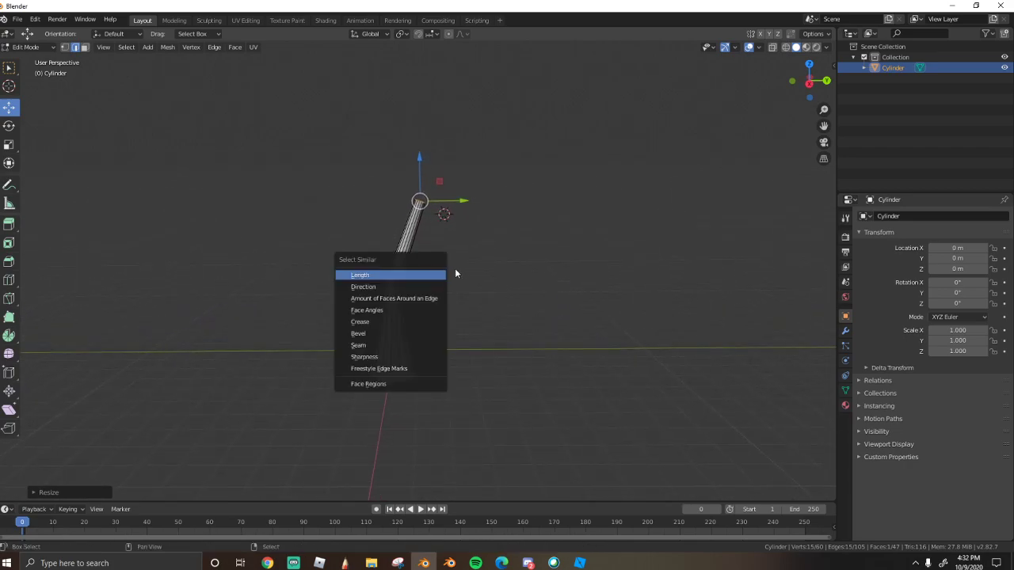
middle_drag(623, 278, 412, 272)
key(g)
key(z)
click(430, 123)
key(r)
key(x)
click(491, 252)
key(s)
click(532, 280)
Extrude one more segment from the trunk's top, shift its end along Y and scale it narrower
key(e)
click(503, 195)
key(s)
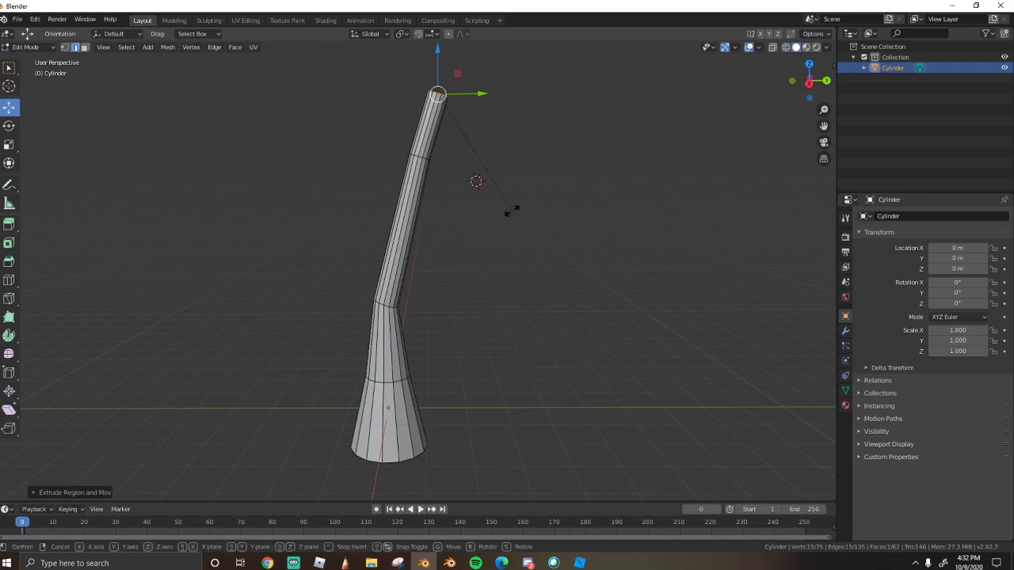
click(486, 106)
key(g)
key(y)
click(452, 98)
key(s)
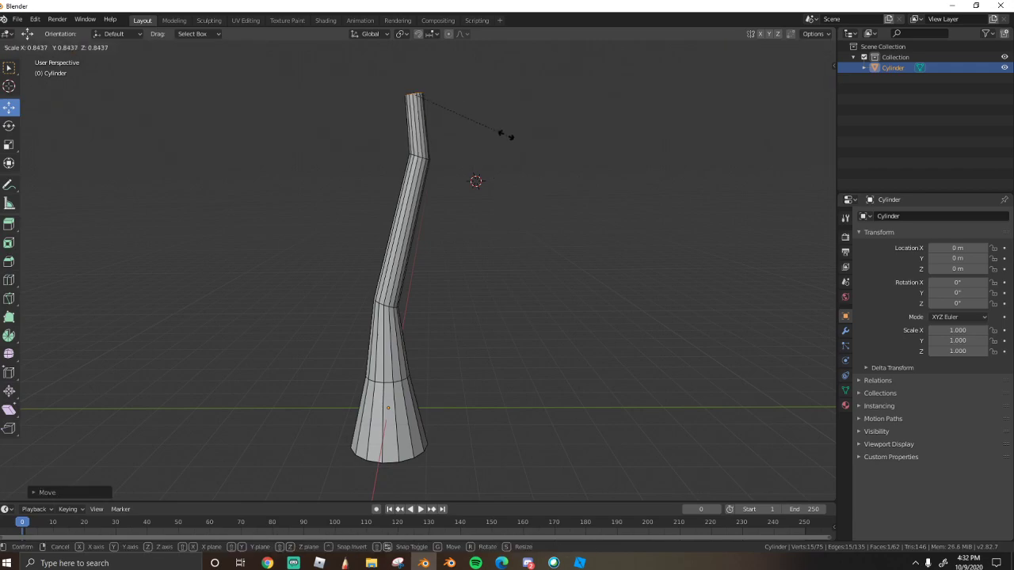
click(499, 131)
key(Tab)
middle_drag(445, 165, 444, 198)
key(Tab)
key(a)
shift+middle_drag(444, 254, 432, 263)
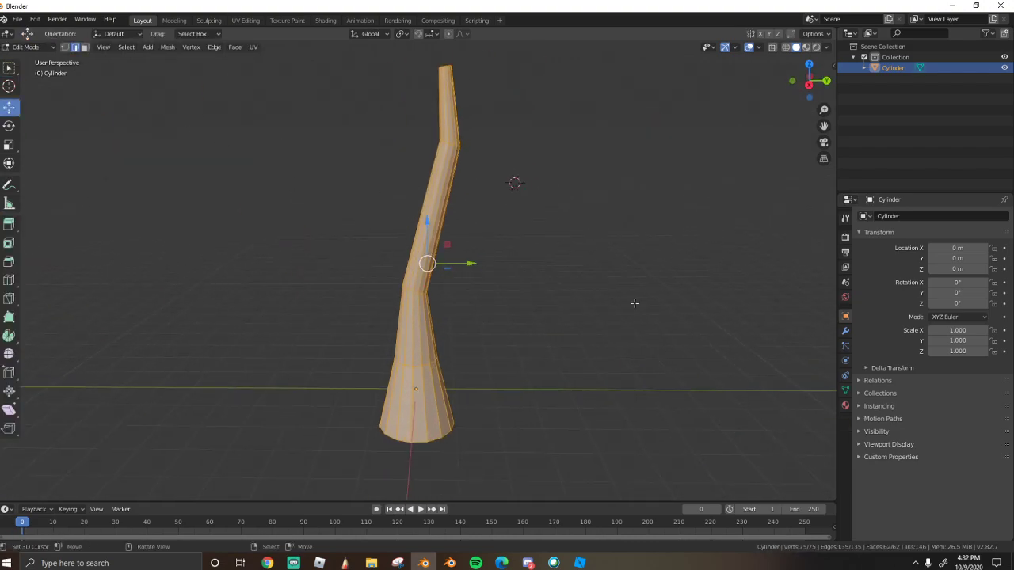
shift+right_click(598, 323)
key(Tab)
key(Tab)
key(alt+a)
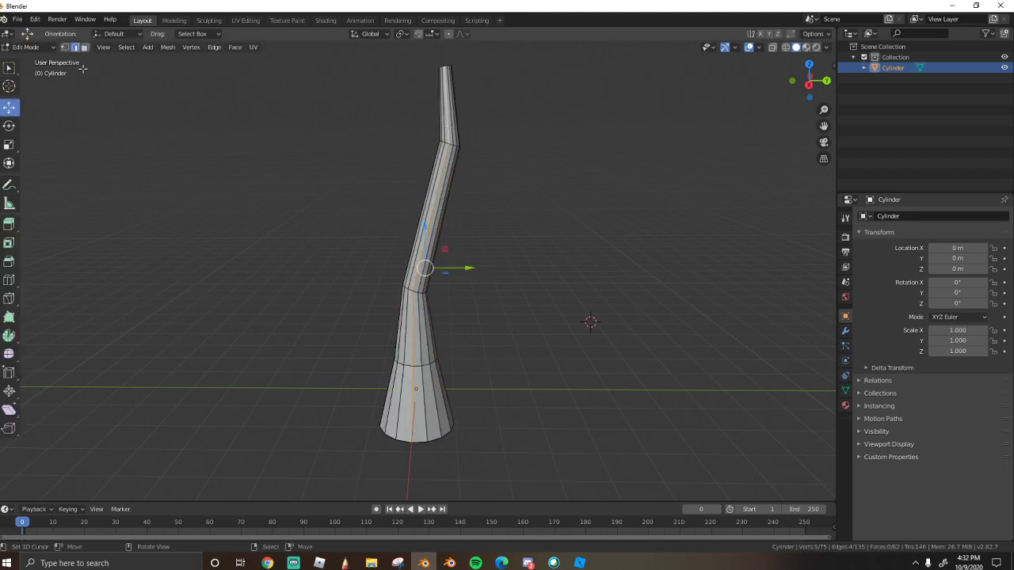
Duplicate the faces of the trunk's top segment in place, including its cap, and rotate the copy about X to nearly horizontal
click(84, 48)
alt+click(458, 118)
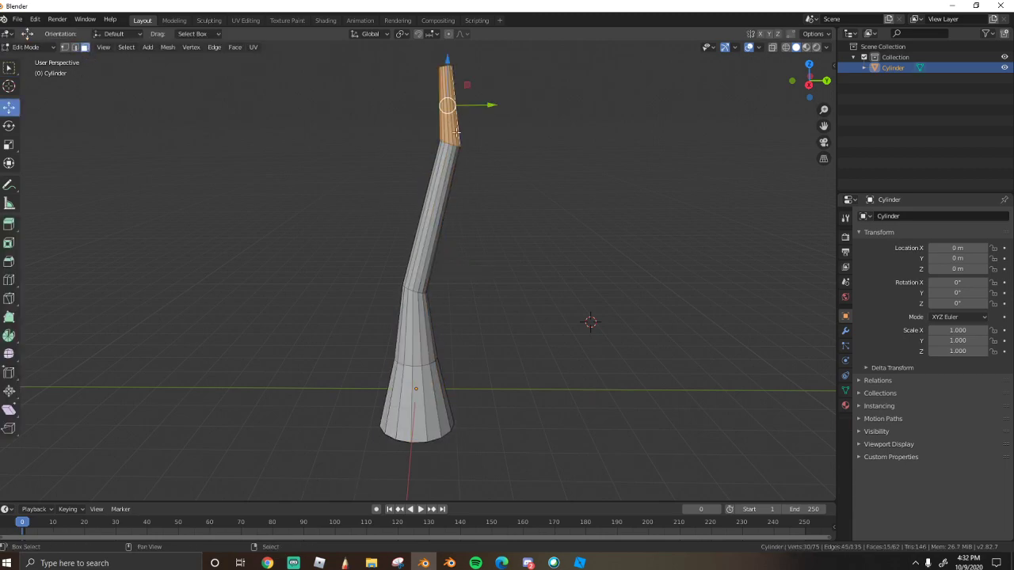
key(shift+grave)
key(w)
key(Escape)
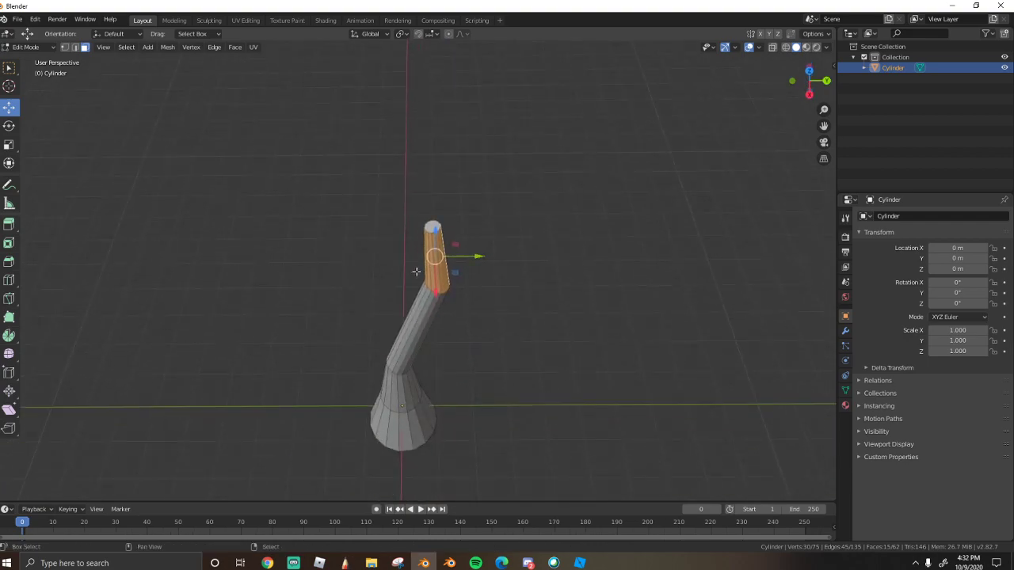
middle_drag(428, 227, 446, 333)
key(shift+d)
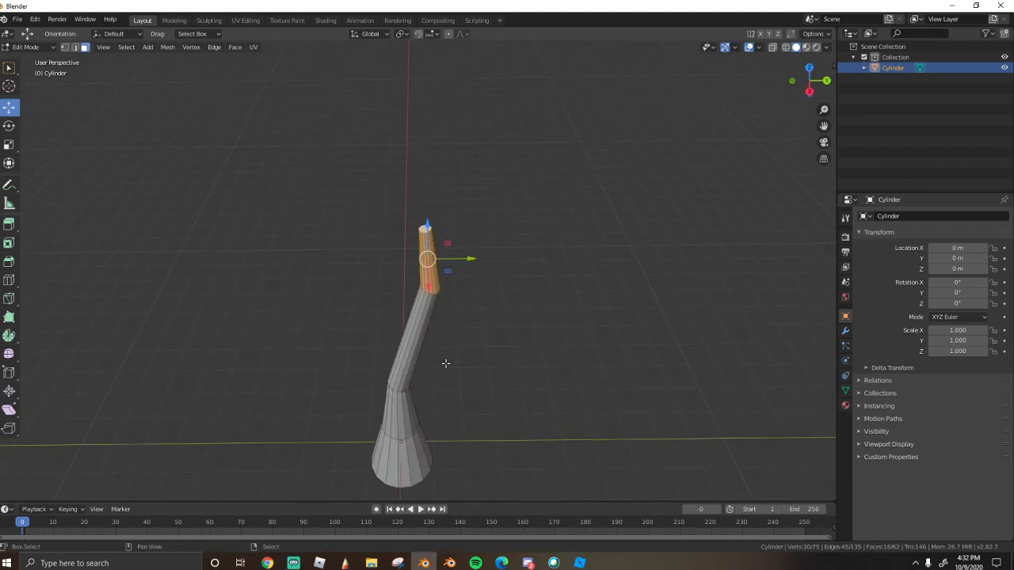
right_click(444, 363)
key(r)
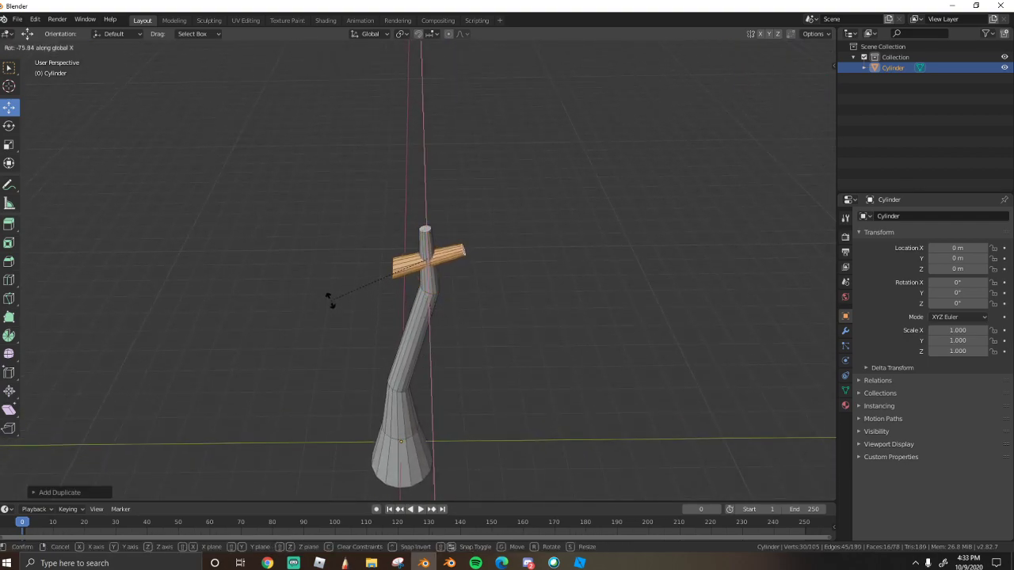
click(339, 285)
Move the duplicated segment down to the side of the trunk and scale it to form a small branch
drag(427, 240, 480, 321)
key(s)
click(489, 334)
key(shift+grave)
key(s)
click(466, 351)
Duplicate the branch and place the copy lower on the opposite side of the trunk, pointing outward
key(shift+d)
key(z)
key(Escape)
key(g)
key(y)
drag(462, 308, 462, 308)
drag(423, 264, 421, 313)
drag(421, 369, 415, 387)
click(412, 380)
Select all linked geometry of the lower branch, move it slightly outward and enlarge it
shift+right_click(408, 373)
key(Tab)
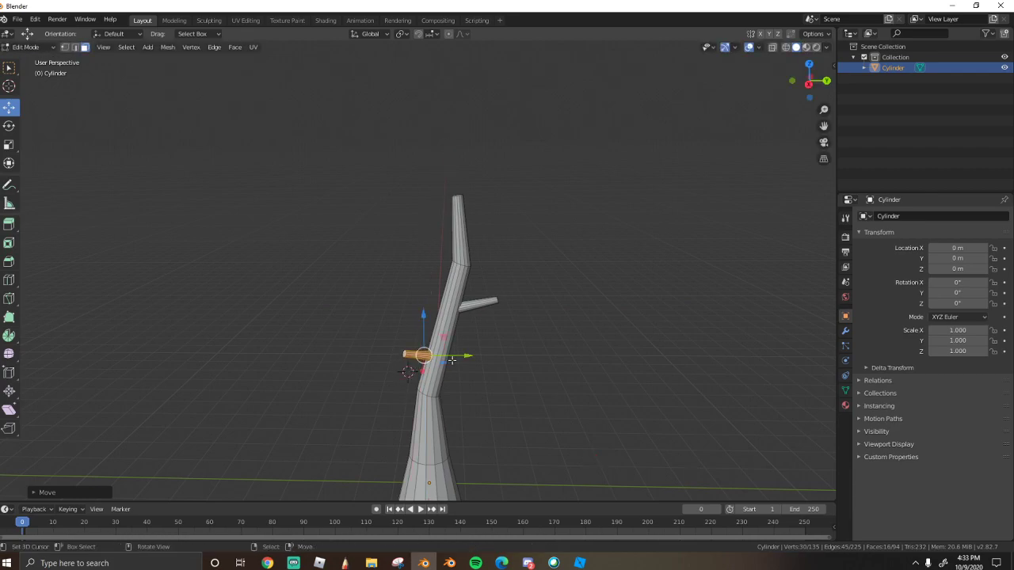
alt+click(475, 357)
click(416, 355)
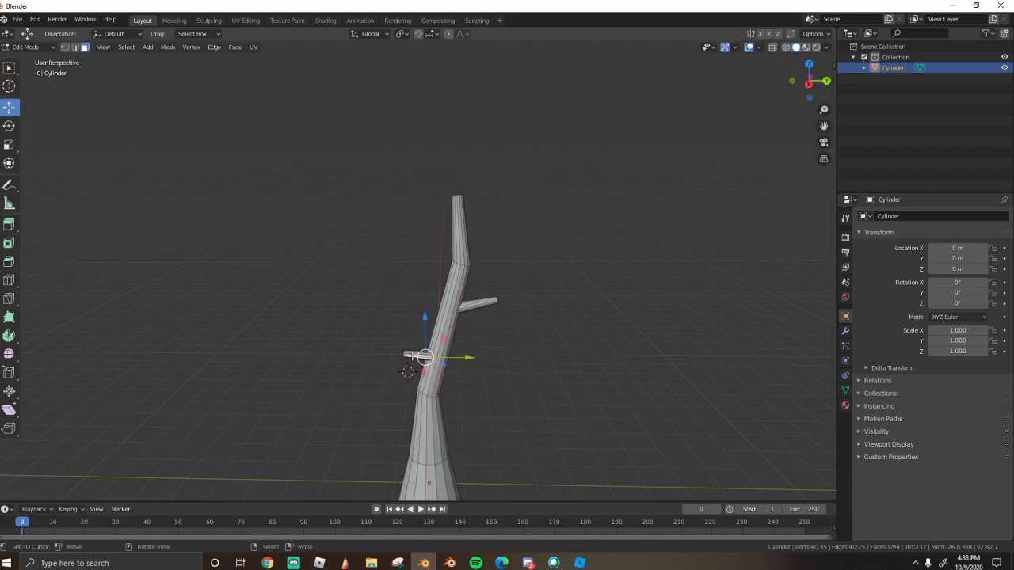
key(ctrl+l)
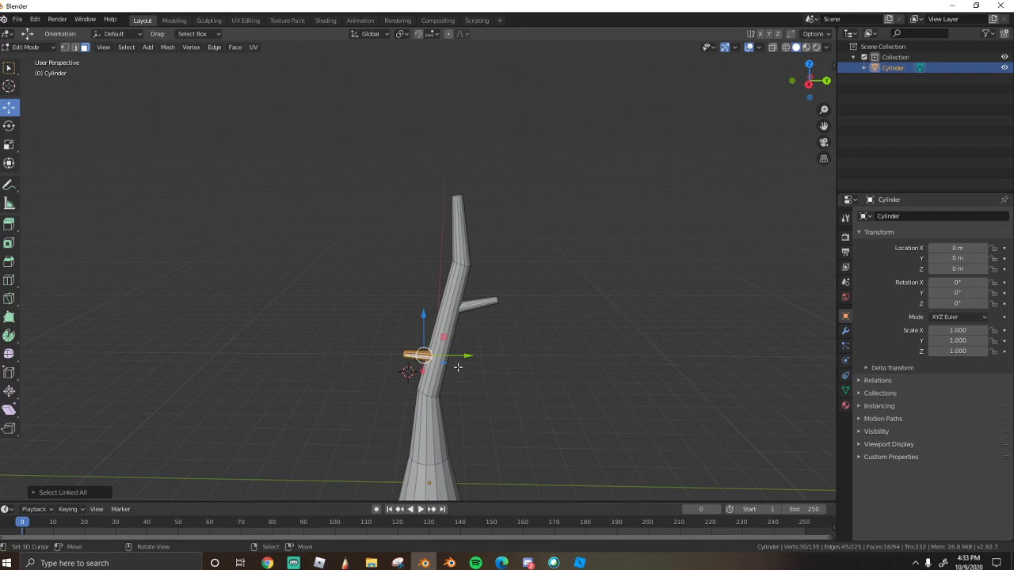
key(g)
key(x)
key(s)
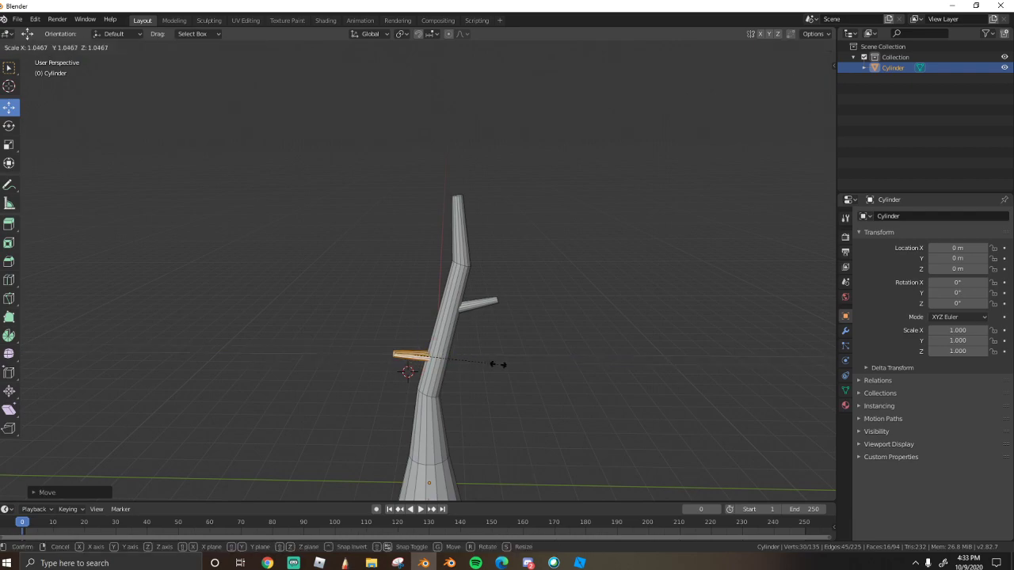
click(514, 367)
Duplicate the selected branch, turn the copy to point the opposite way and place it lower down the trunk
middle_drag(414, 272, 414, 271)
scroll(414, 272, up, 5)
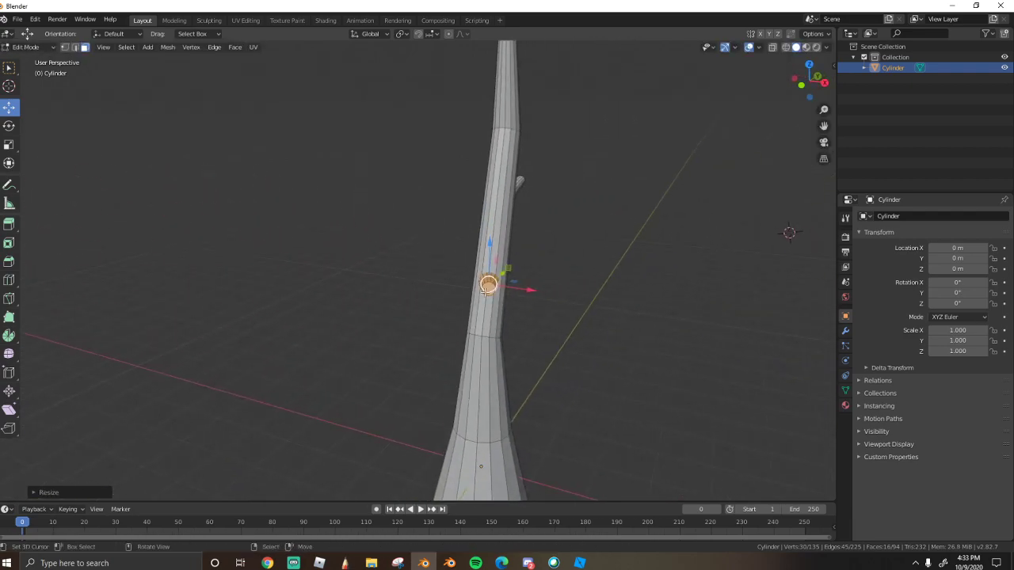
scroll(480, 290, down, 5)
middle_drag(481, 290, 421, 281)
key(shift+d)
key(r)
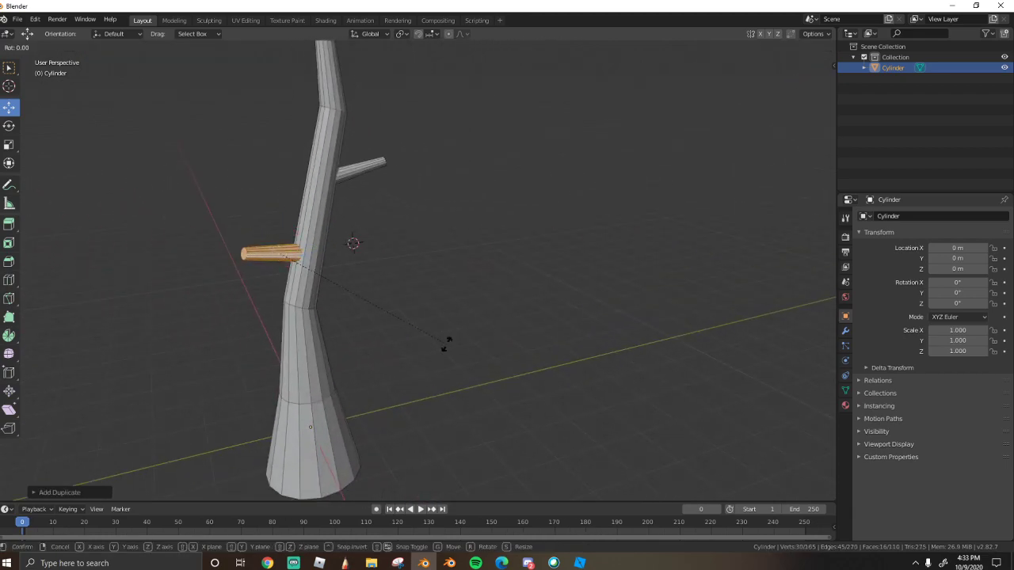
key(Escape)
key(g)
key(y)
key(y)
key(y)
click(359, 328)
Move the new lowest branch about 0.6 m along X so its base meets the trunk
key(g)
key(x)
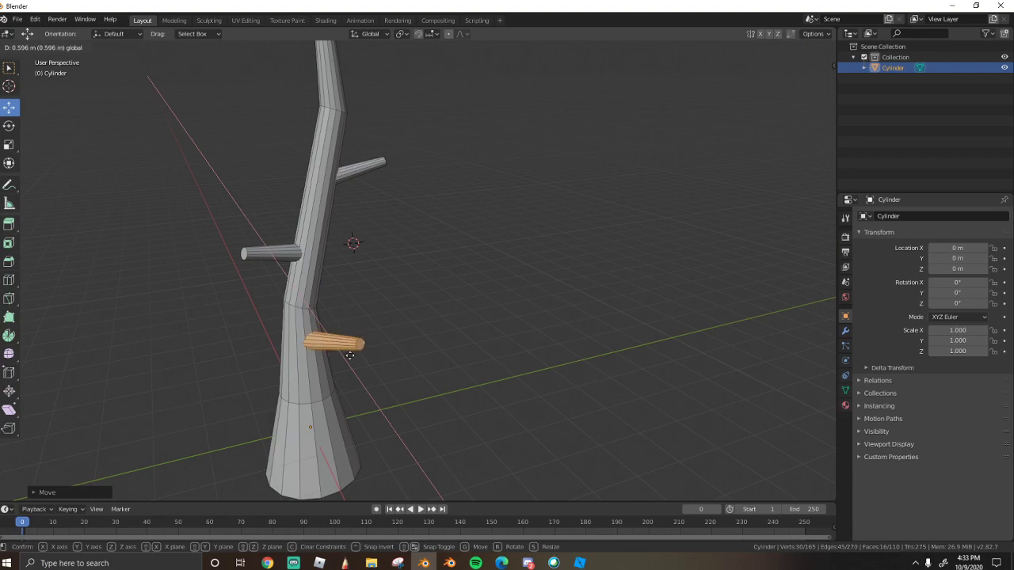
click(350, 356)
Examine the trunk and its three branches up close, with and without the mesh edges shown
key(Tab)
key(shift+grave)
key(w)
key(d)
key(a)
click(414, 244)
key(Tab)
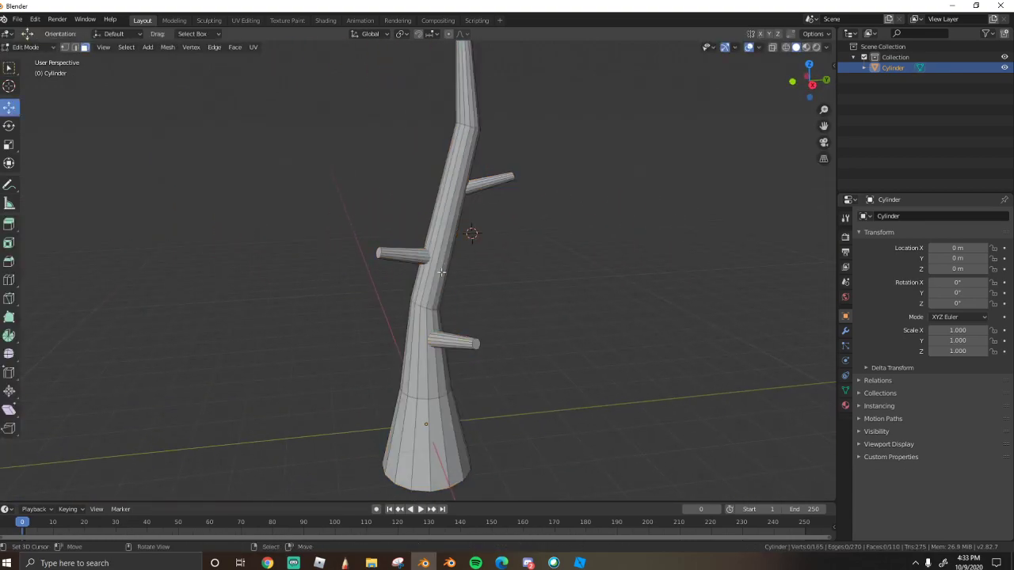
key(Tab)
key(shift+grave)
key(w)
key(e)
click(415, 269)
key(Tab)
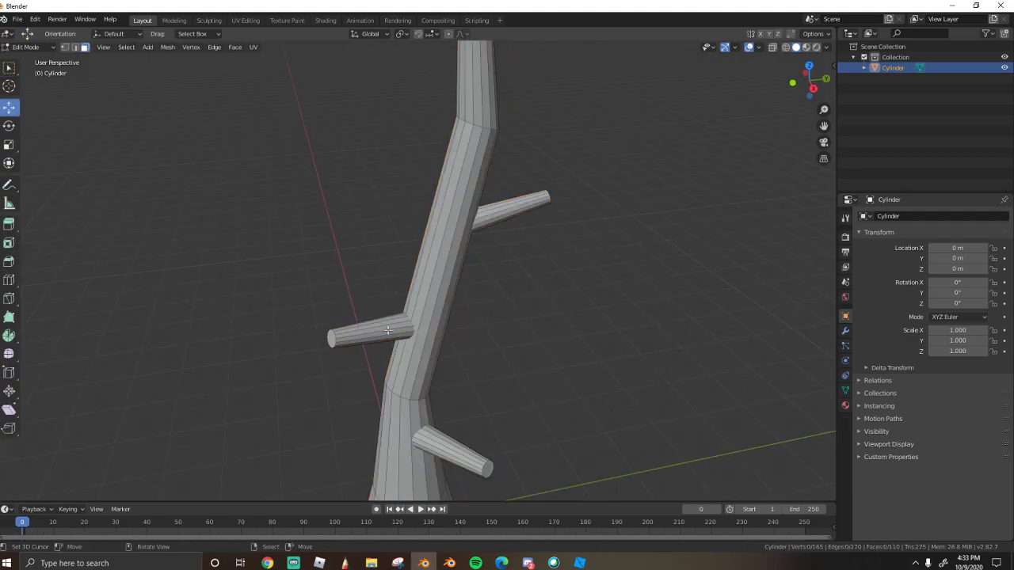
Select every second lengthwise edge around the middle branch and dissolve these edges to reduce its side count
key(2)
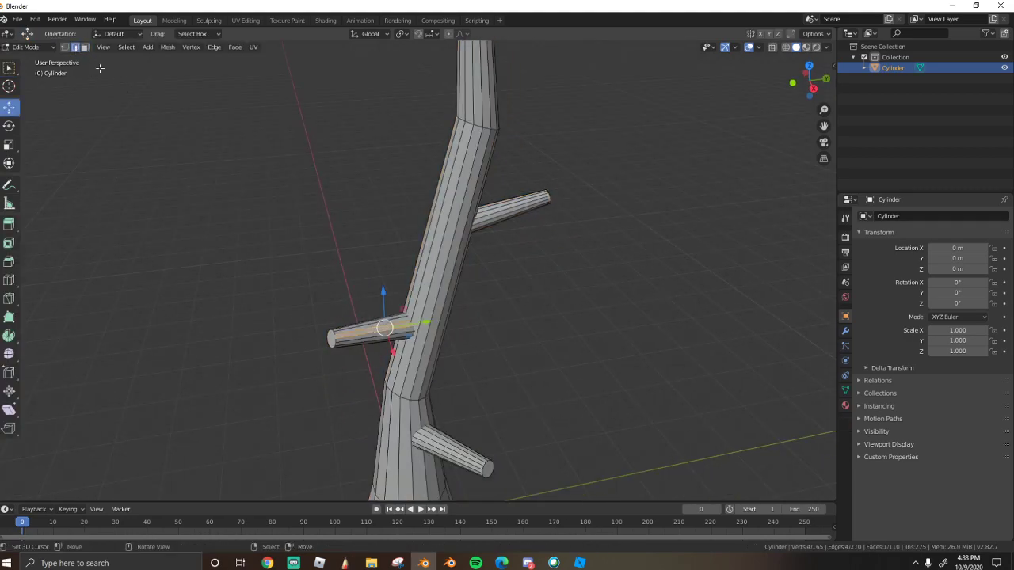
key(Tab)
key(shift+grave)
key(w)
click(415, 269)
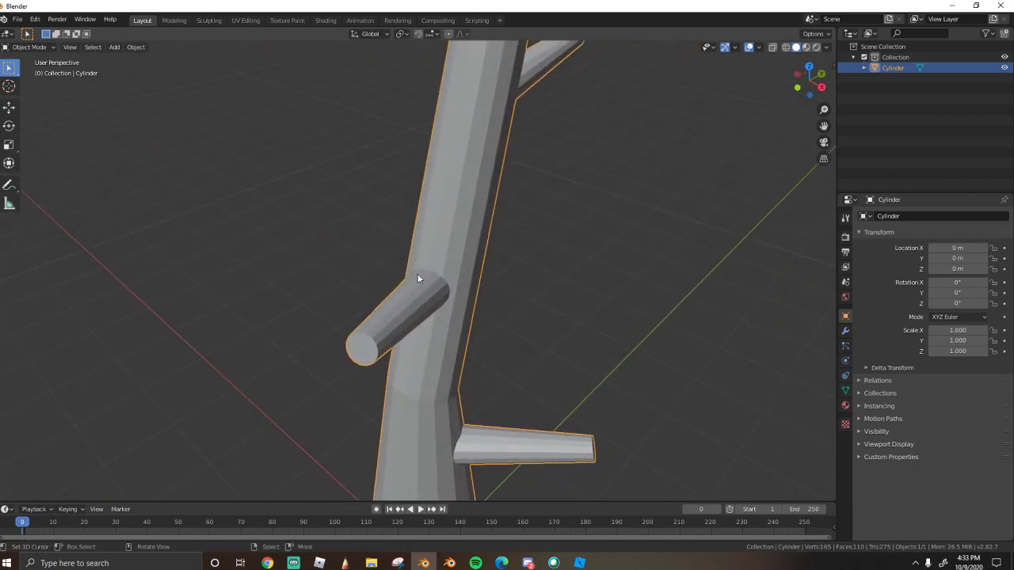
key(Tab)
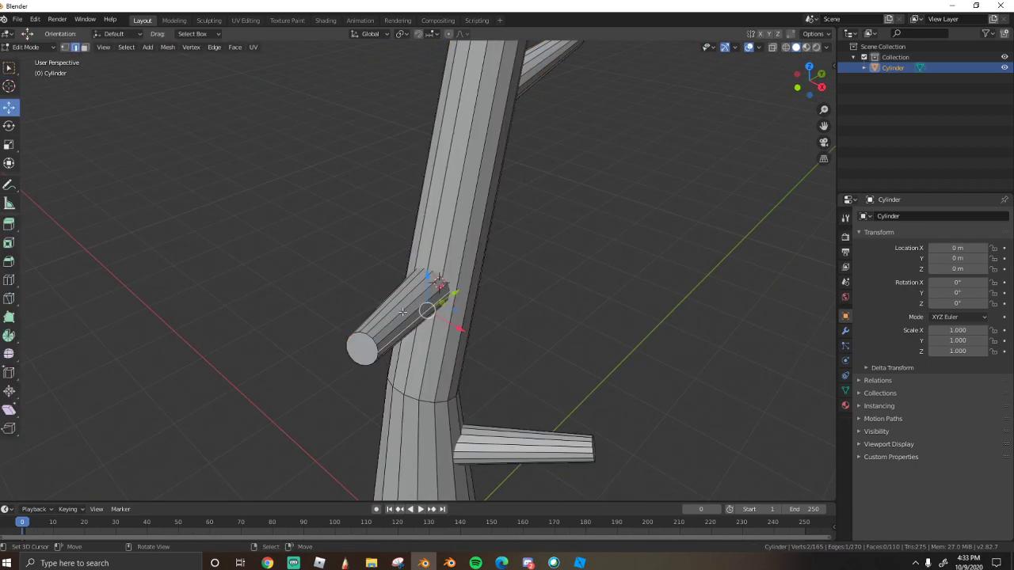
key(shift+grave)
key(w)
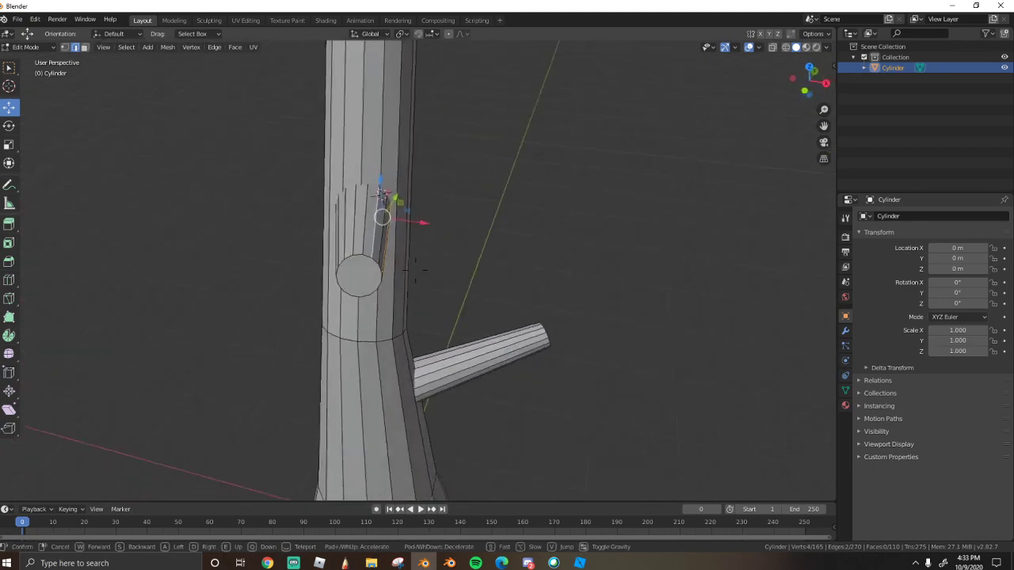
click(415, 270)
middle_drag(396, 247, 483, 358)
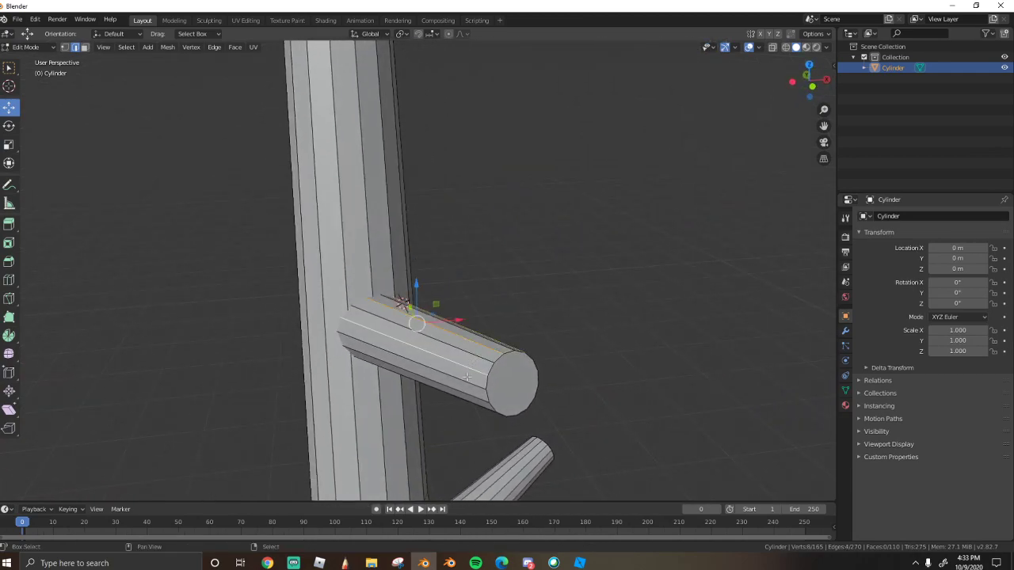
key(shift+grave)
key(w)
key(s)
click(415, 270)
shift+click(463, 353)
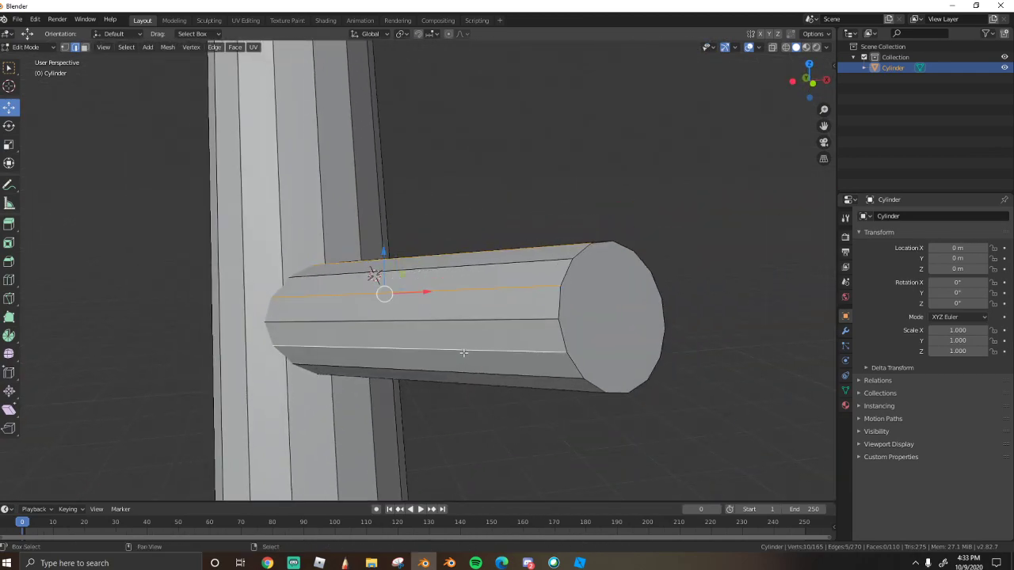
key(shift+grave)
click(417, 271)
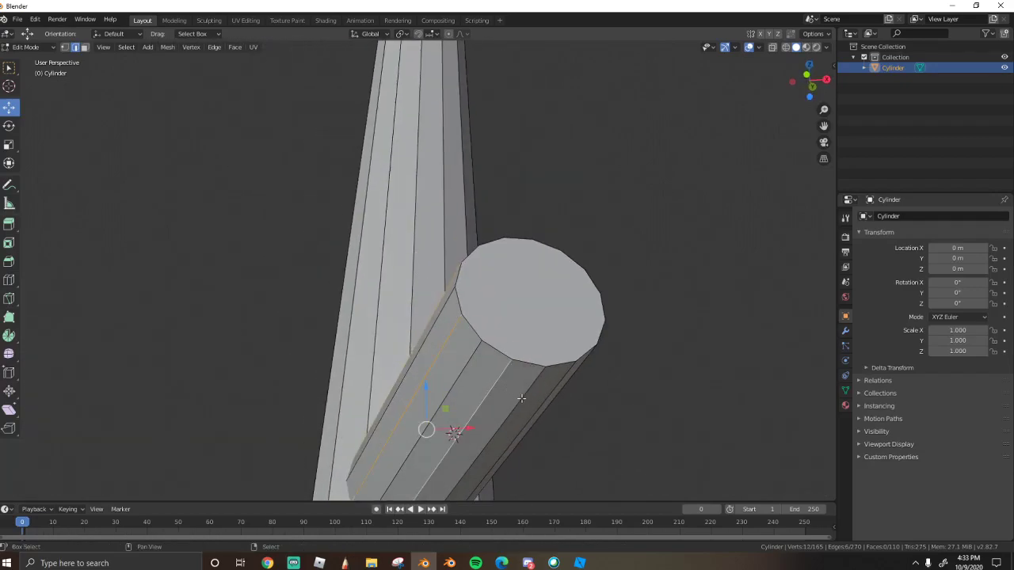
key(shift+grave)
click(416, 271)
shift+click(415, 246)
shift+click(407, 267)
key(x)
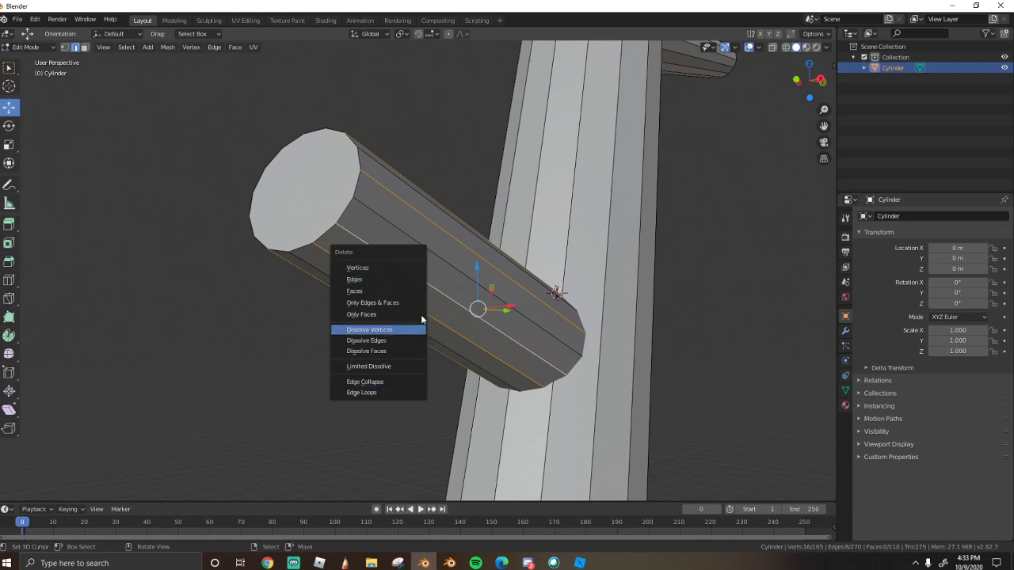
key(Escape)
key(shift+grave)
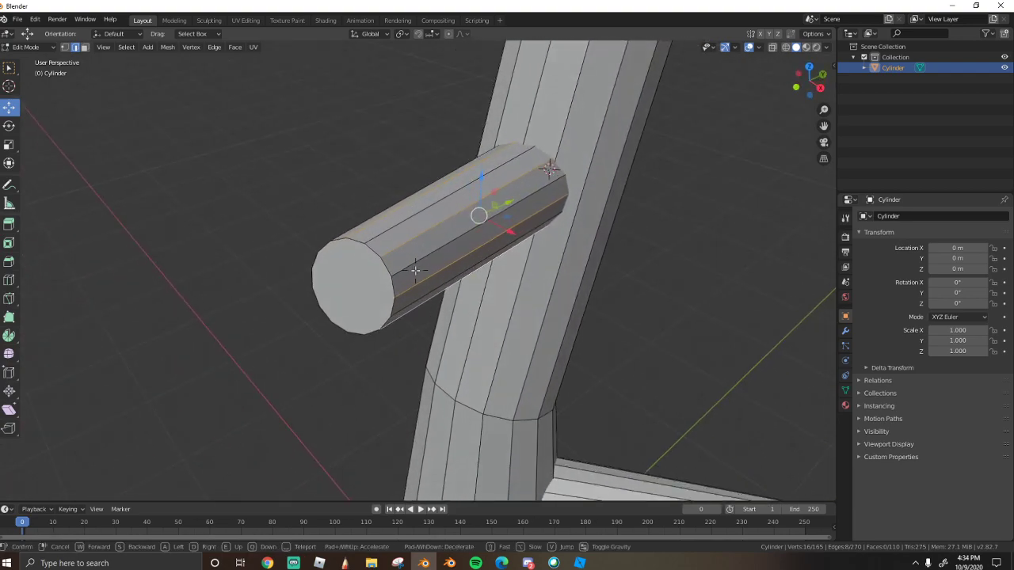
click(392, 262)
key(x)
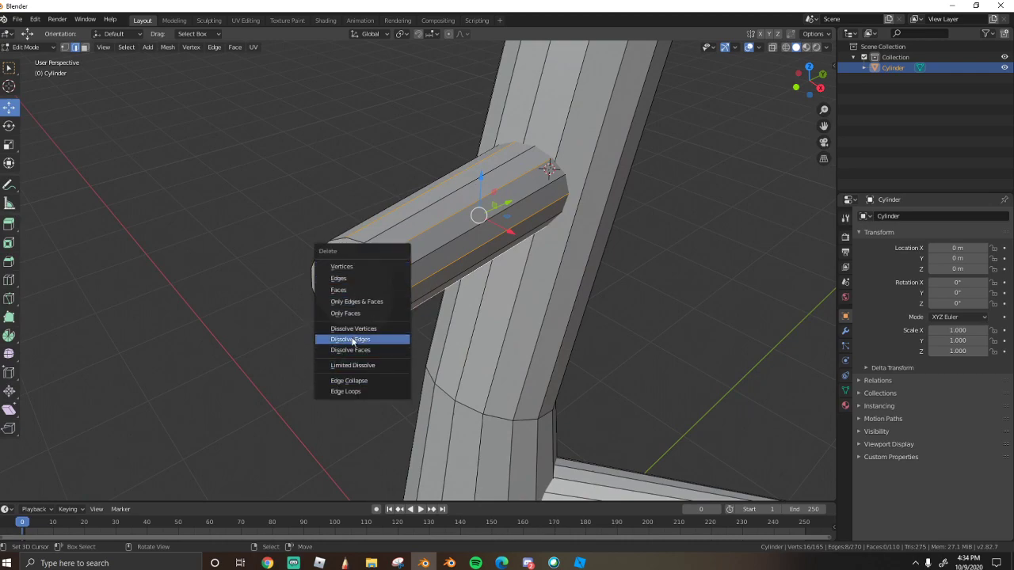
click(353, 339)
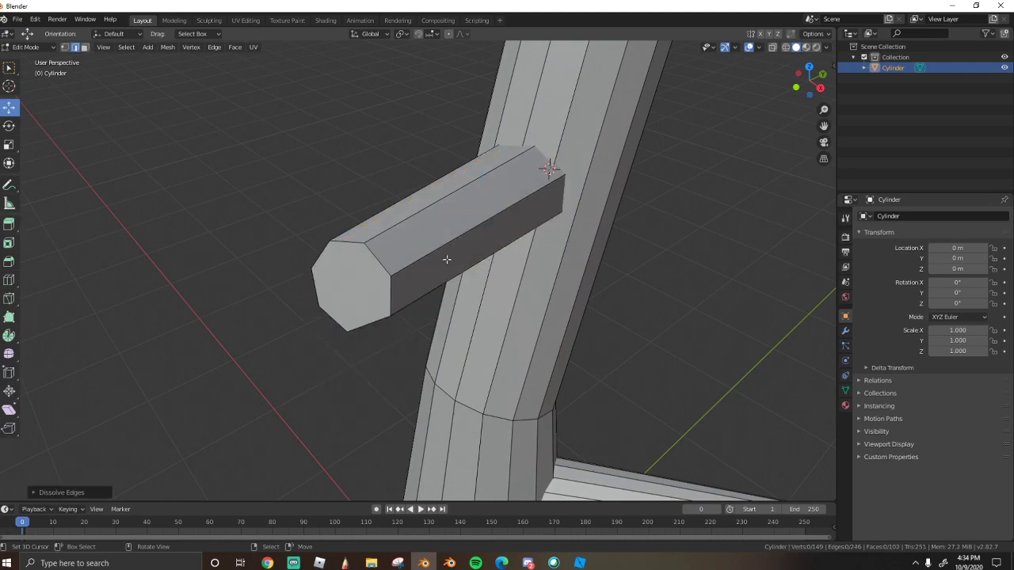
Select every second lengthwise edge around the lowest branch and dissolve these edges
key(Tab)
key(shift+grave)
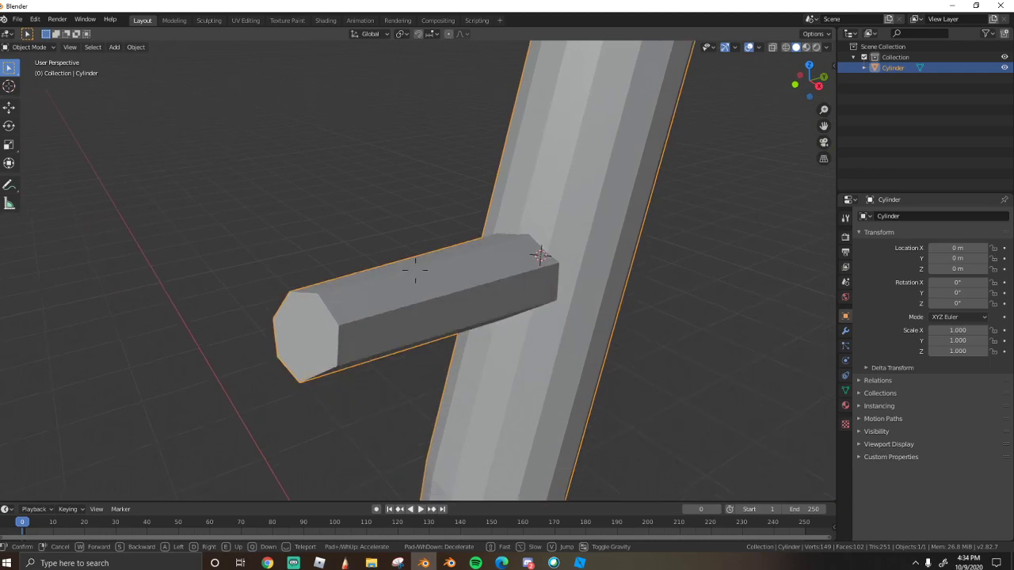
click(415, 269)
key(Tab)
key(Tab)
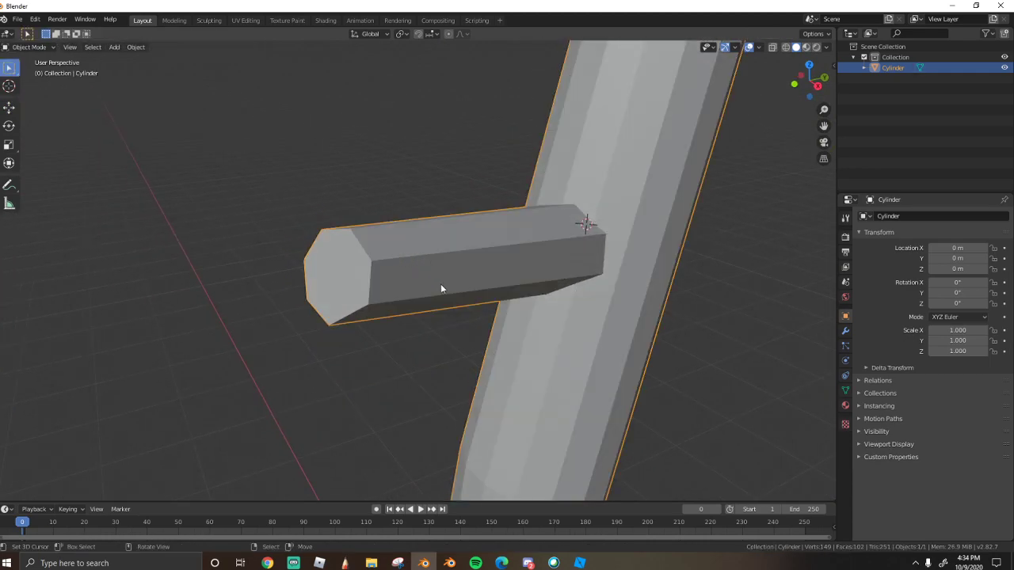
key(shift+grave)
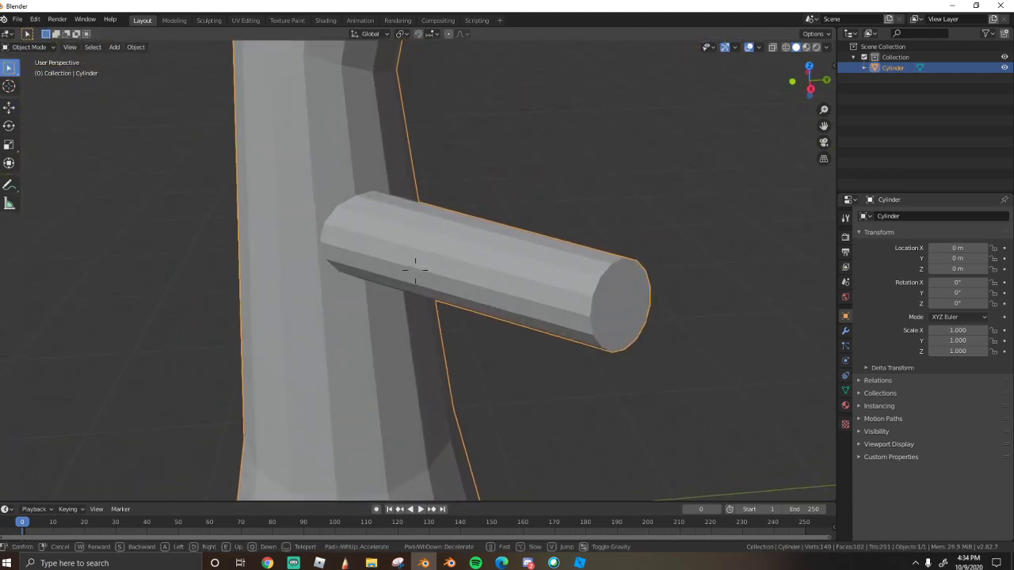
click(415, 269)
key(Tab)
shift+click(551, 288)
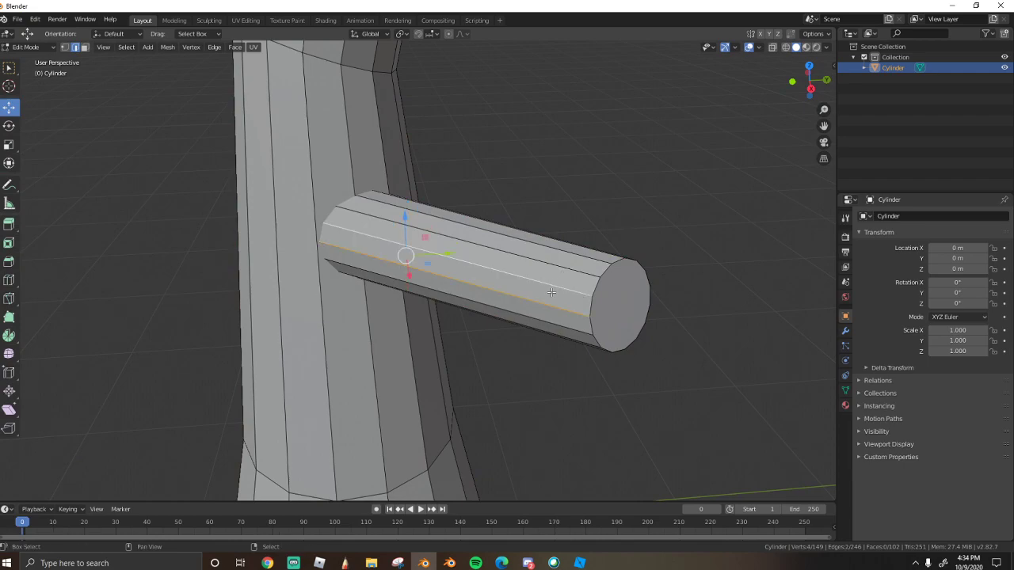
middle_drag(551, 288, 380, 291)
shift+click(383, 329)
middle_drag(383, 330, 415, 261)
key(shift+grave)
key(a)
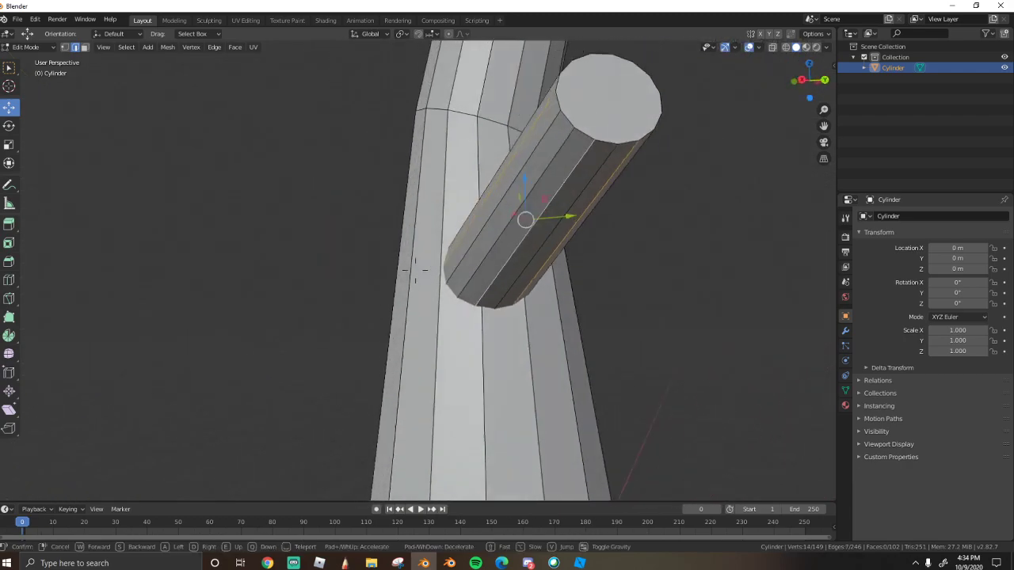
key(w)
key(e)
click(414, 276)
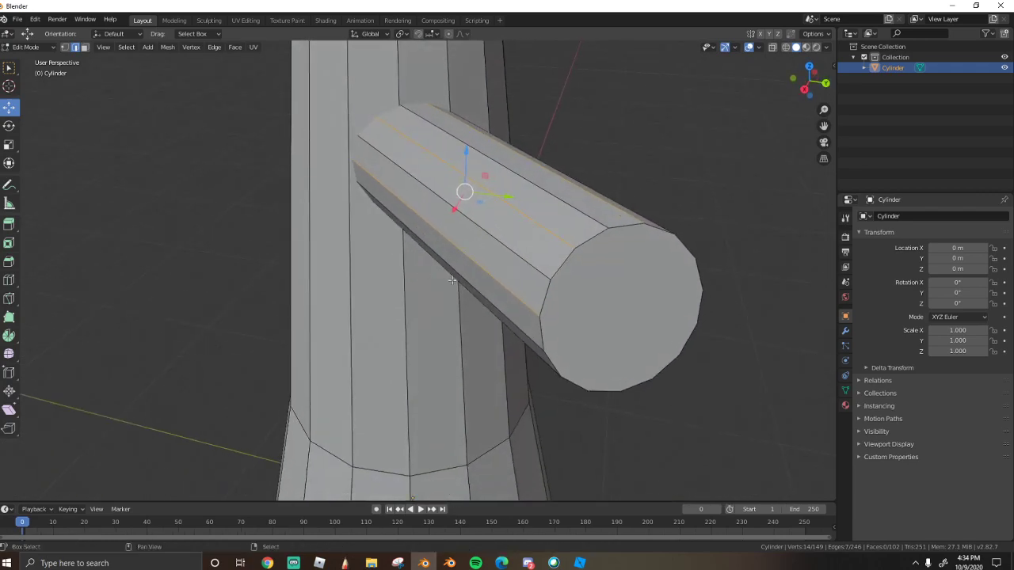
key(x)
click(470, 289)
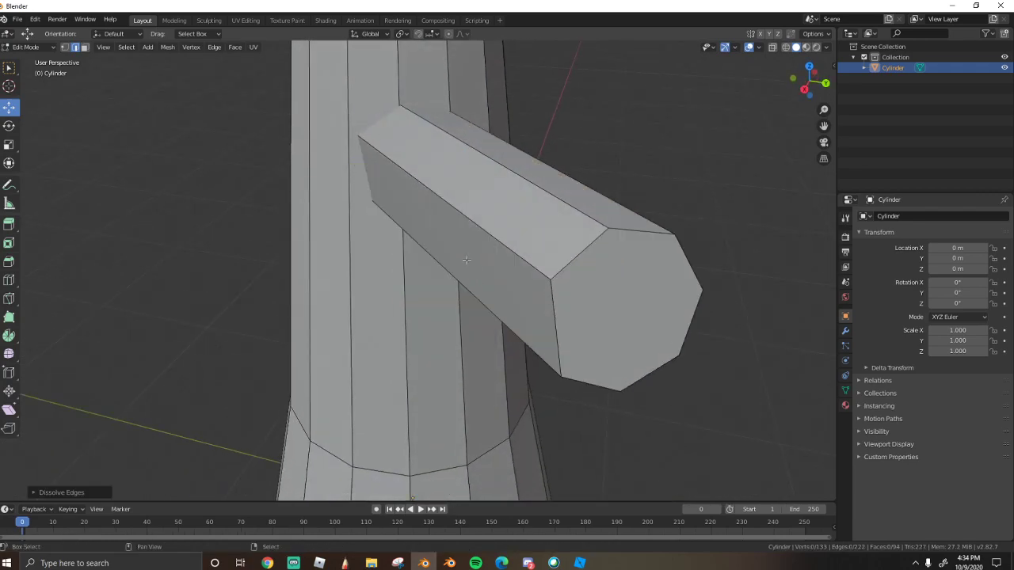
Select every second lengthwise edge loop around the whole trunk and dissolve these edges
key(shift+grave)
key(s)
click(415, 269)
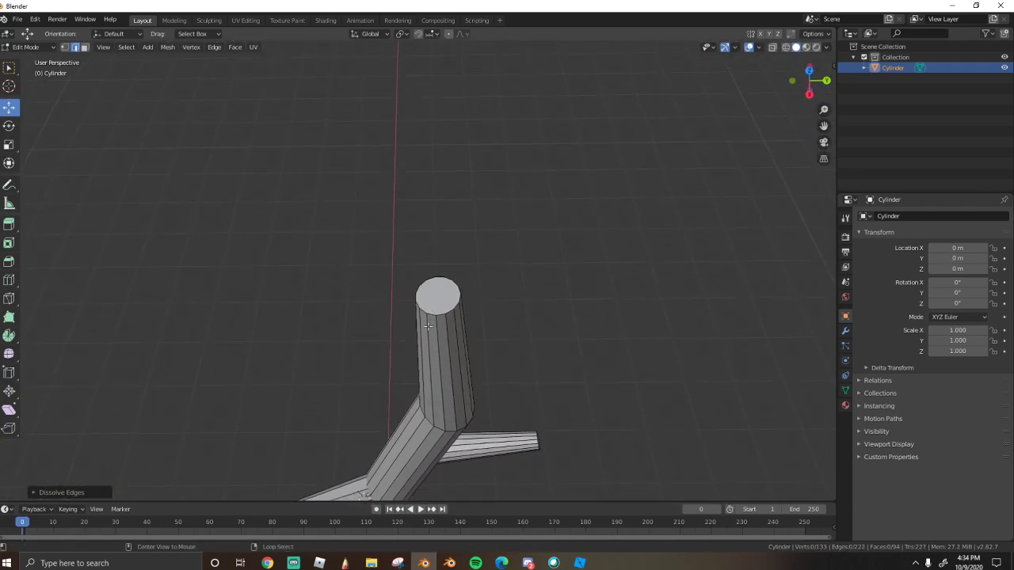
alt+click(439, 339)
middle_drag(449, 335, 408, 269)
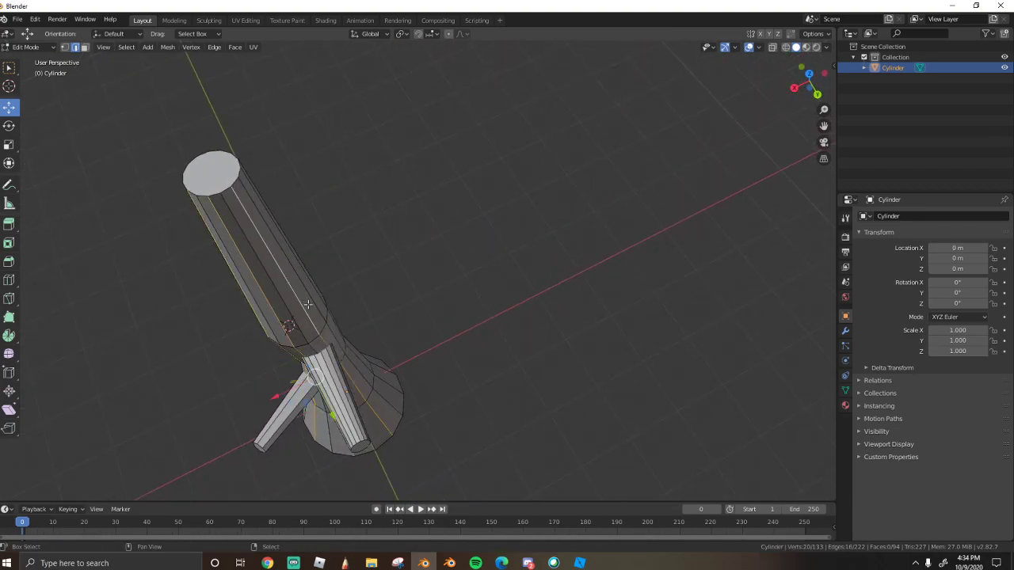
key(shift+grave)
click(414, 269)
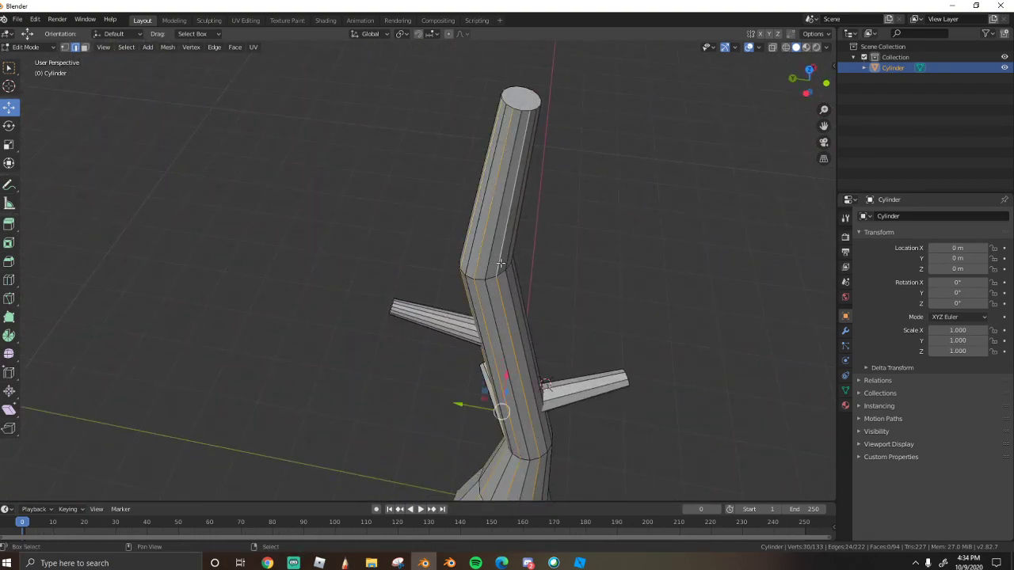
key(shift+grave)
click(414, 269)
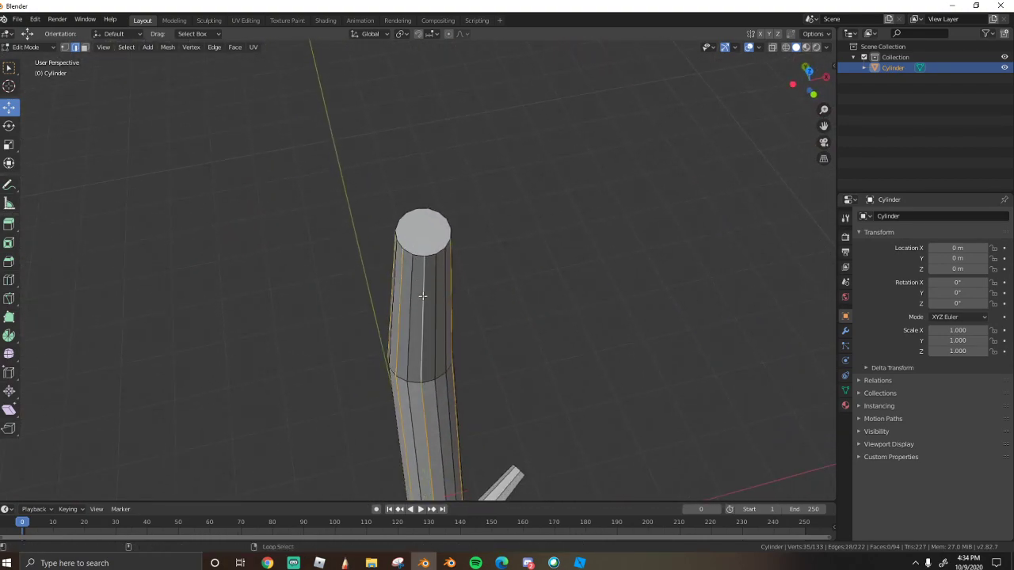
key(x)
click(444, 296)
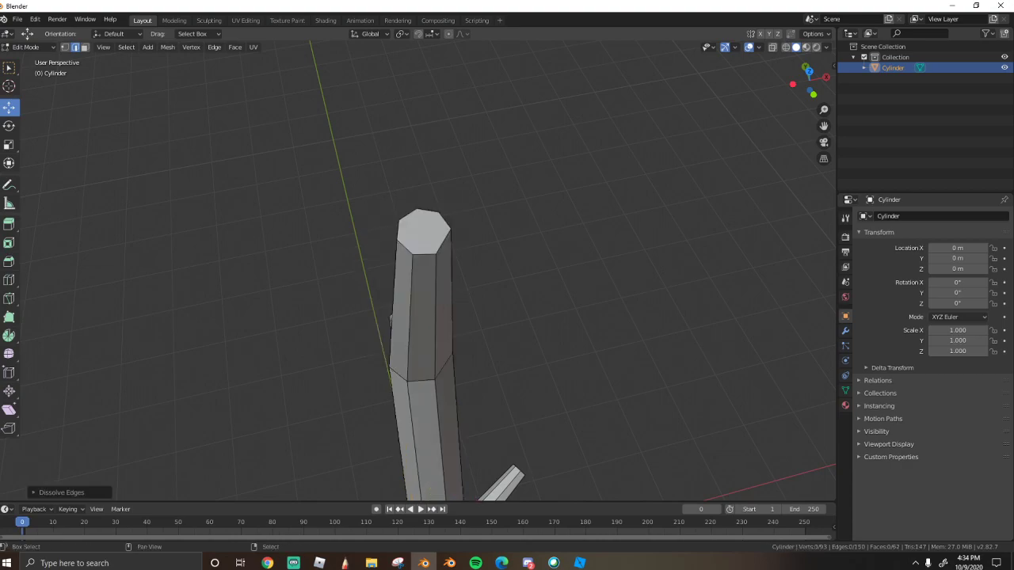
Select every second lengthwise edge around the highest branch and dissolve these edges to reduce its side count
key(shift+grave)
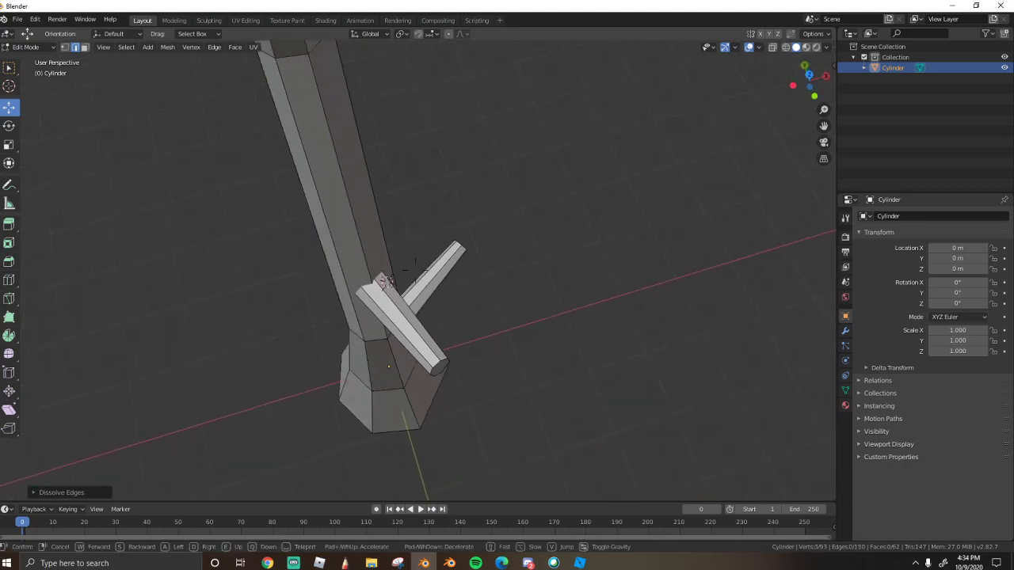
key(d)
key(s)
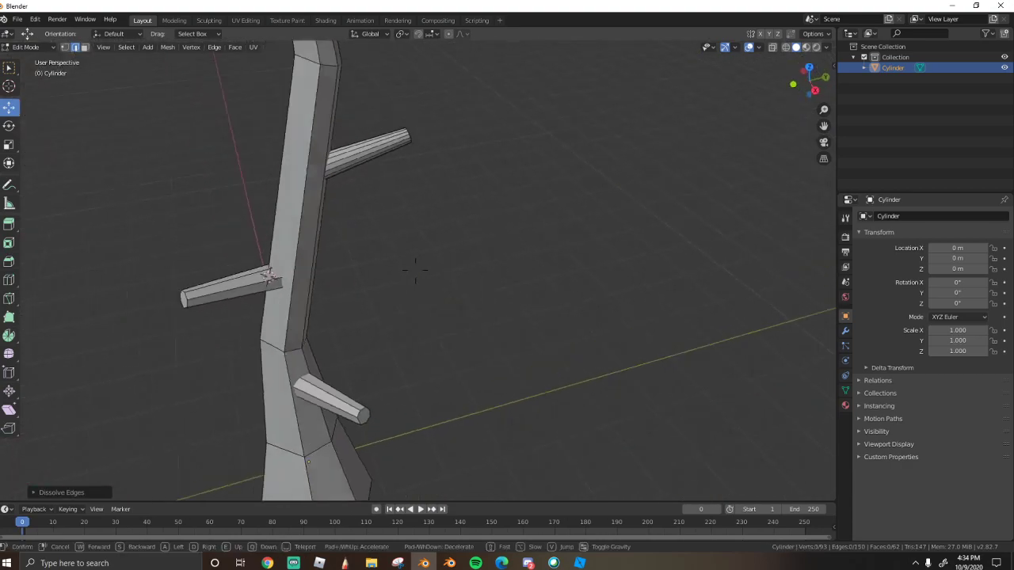
key(w)
click(414, 272)
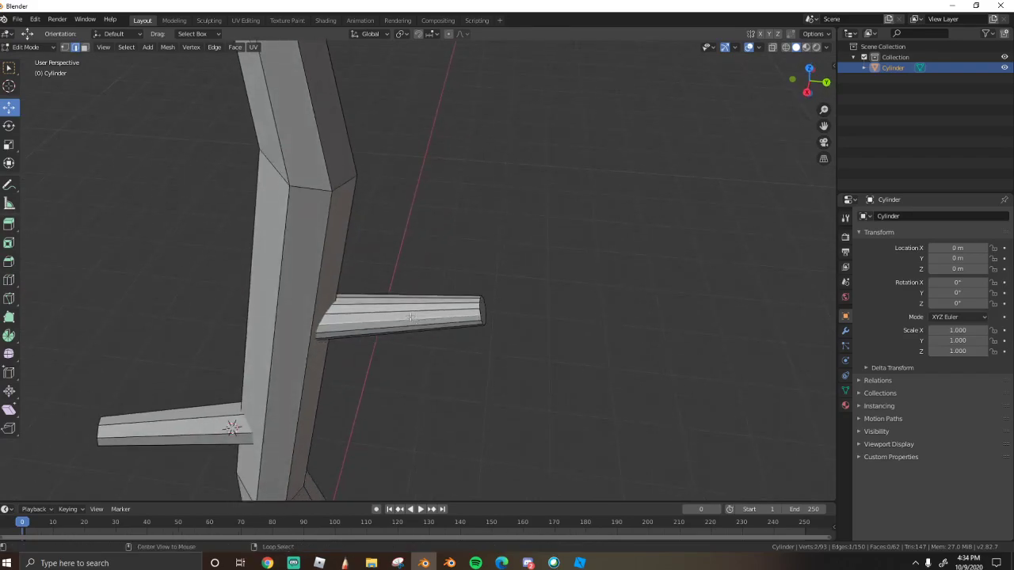
key(shift+grave)
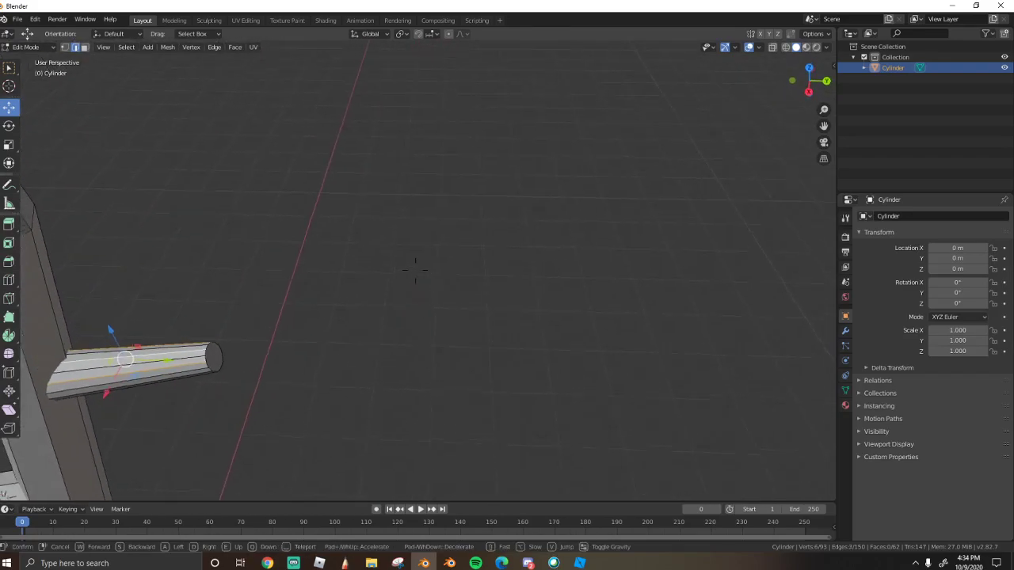
click(423, 279)
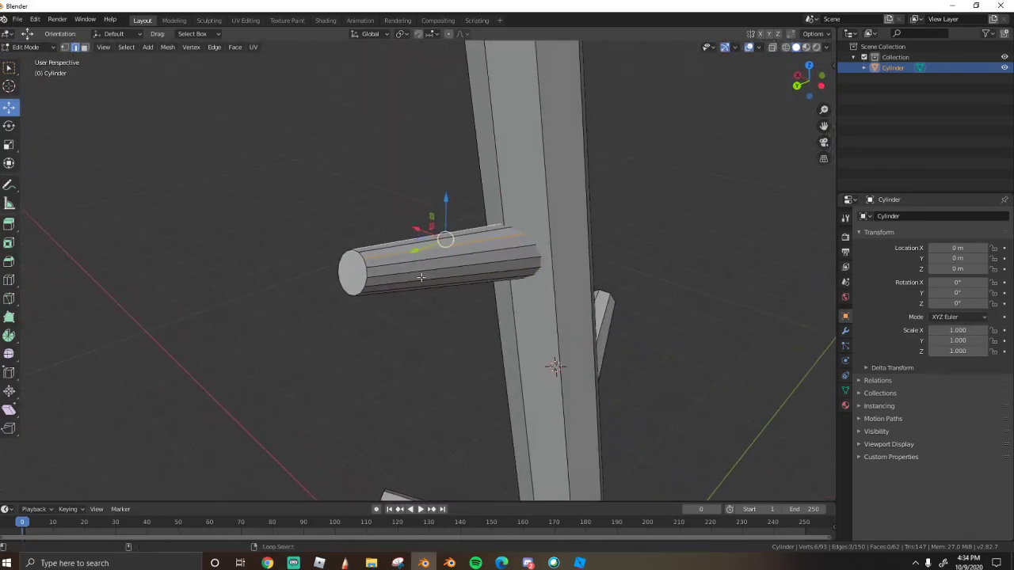
key(shift+grave)
click(420, 275)
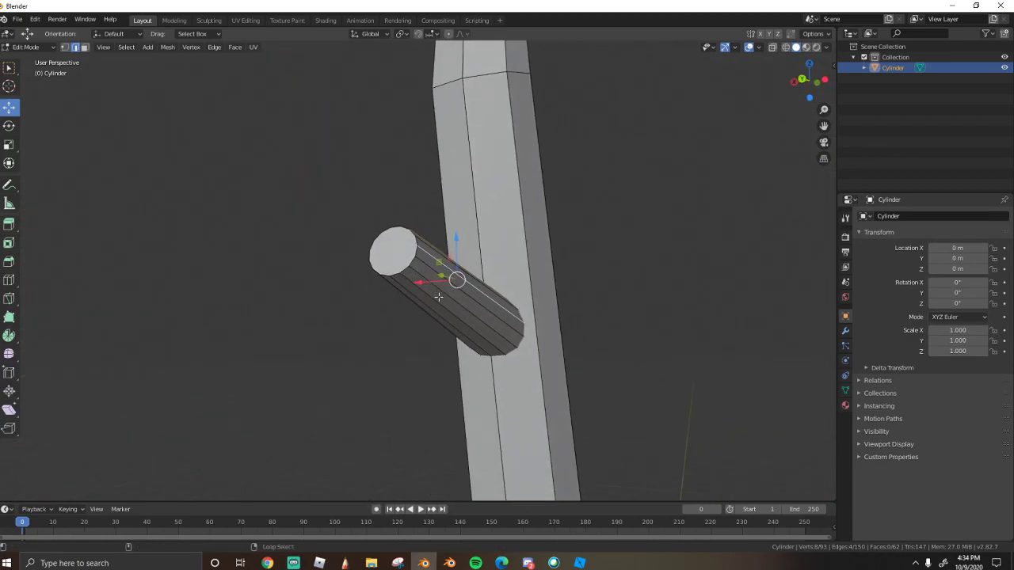
key(shift+grave)
click(495, 285)
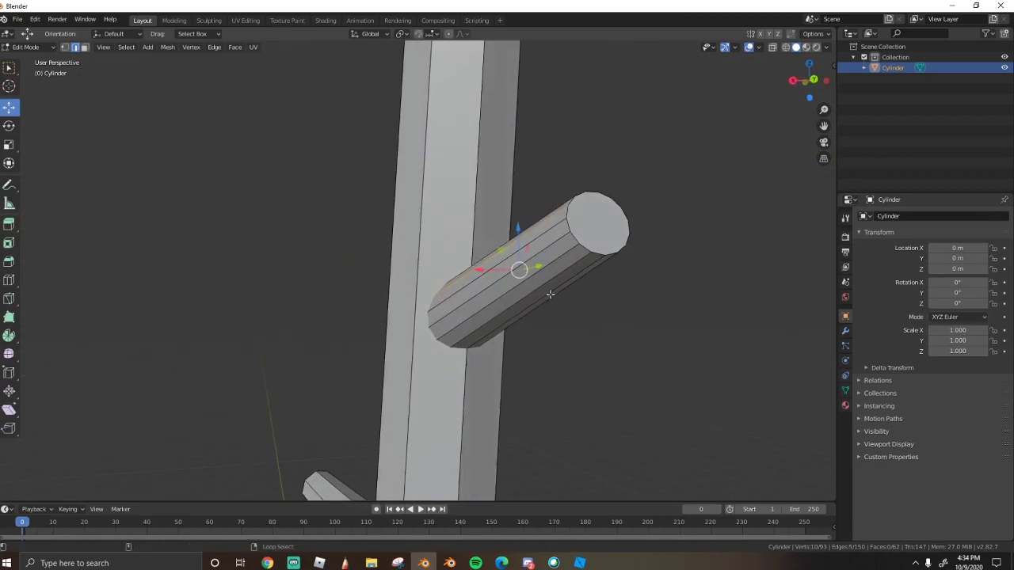
right_click(545, 237)
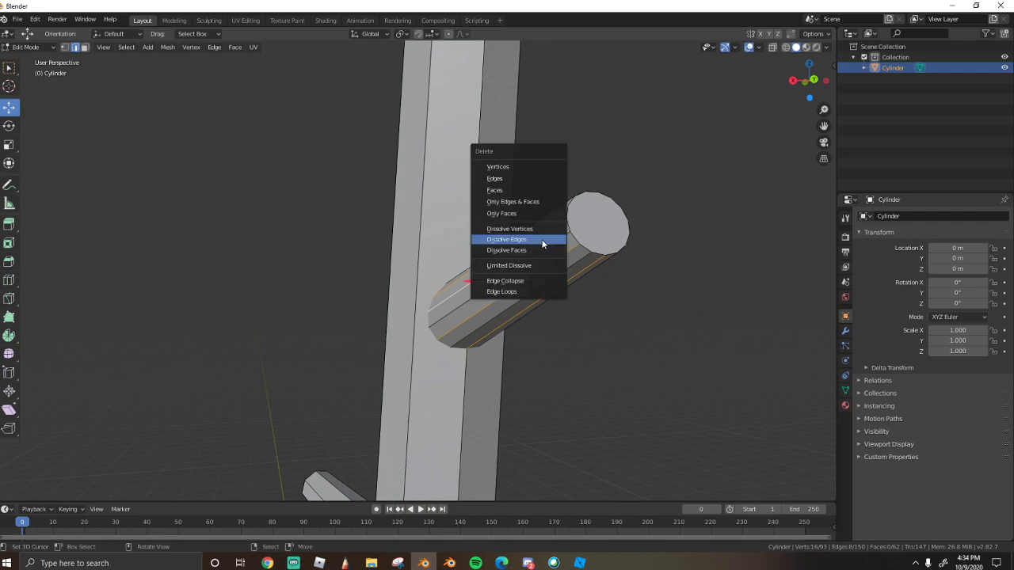
key(Escape)
Examine the simplified trunk and its three branches as a whole from several sides in Object Mode
key(shift+grave)
click(410, 268)
key(Tab)
key(shift+grave)
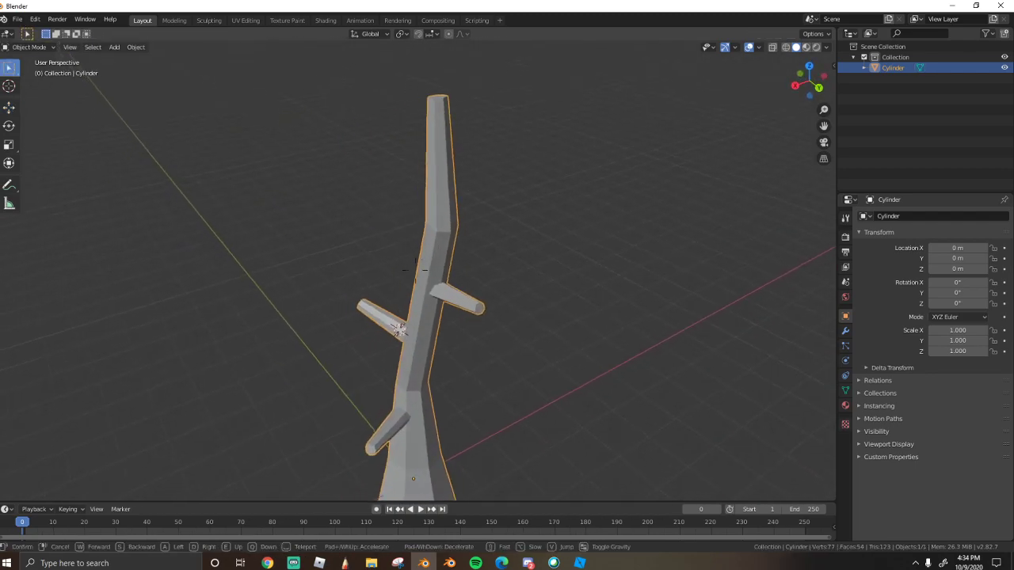
click(415, 270)
key(Tab)
key(a)
key(a)
key(a)
key(Tab)
key(shift+grave)
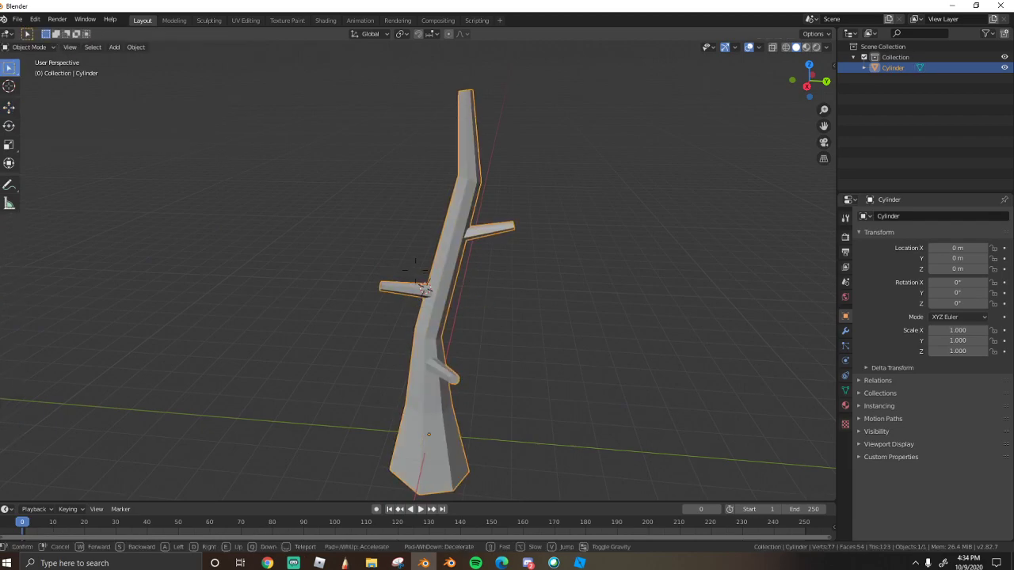
click(415, 274)
Select the entire tree mesh and apply Shade Smooth to its faces
key(Tab)
key(alt+a)
key(a)
key(Tab)
key(Tab)
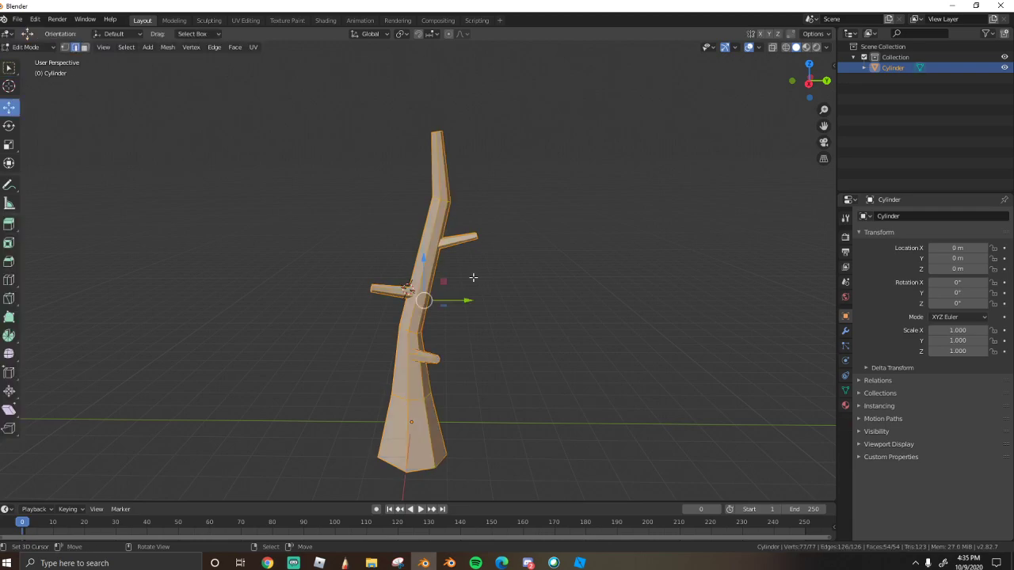
click(232, 48)
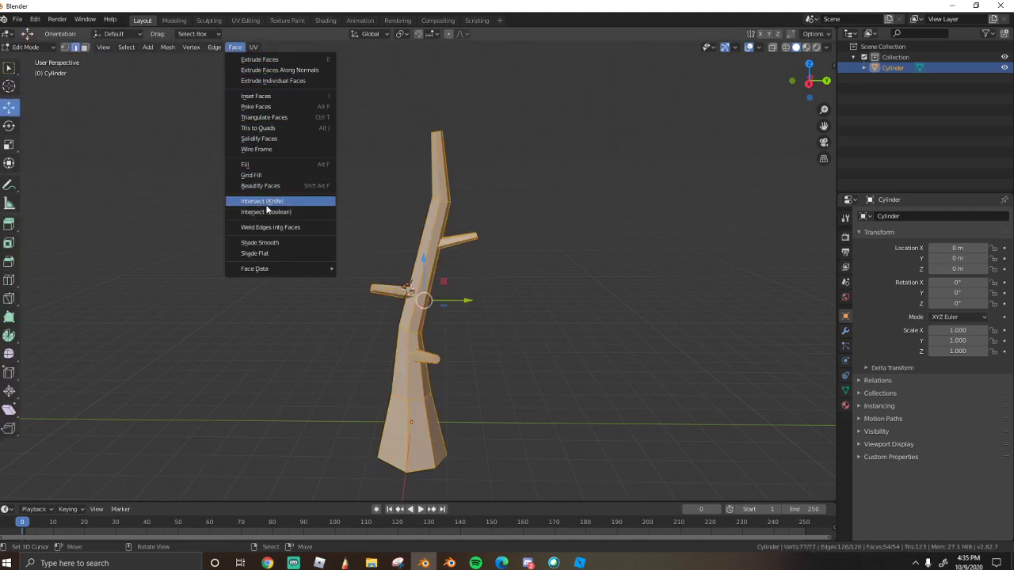
click(267, 244)
key(Tab)
key(shift+grave)
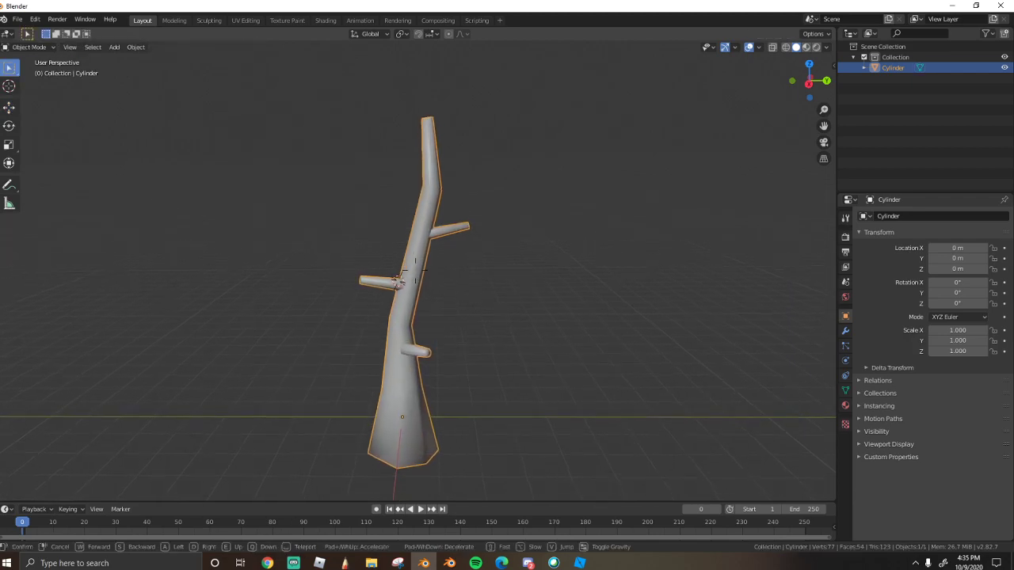
click(415, 270)
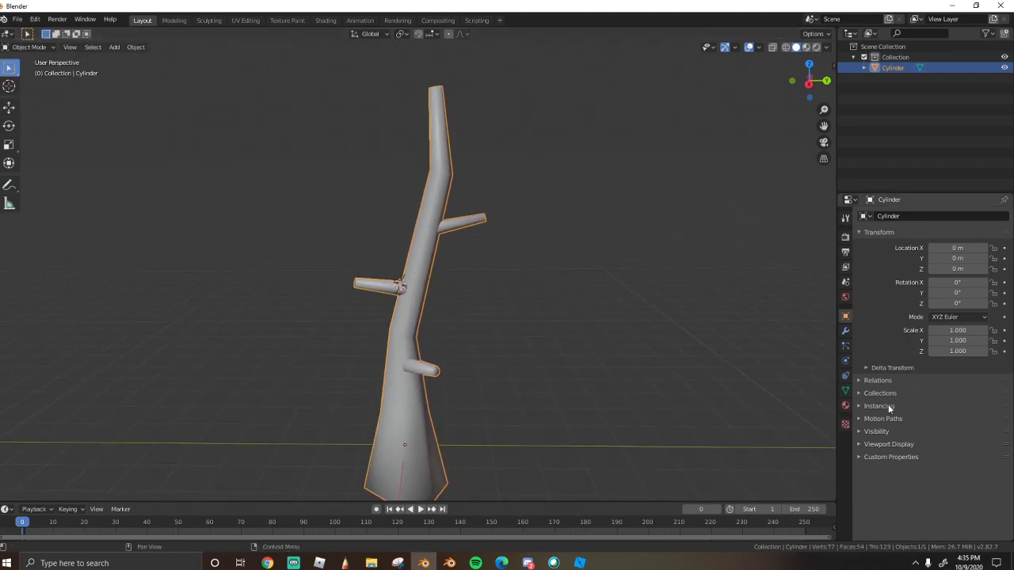
Enable Auto Smooth in the Normals settings of the tree's mesh data
click(845, 406)
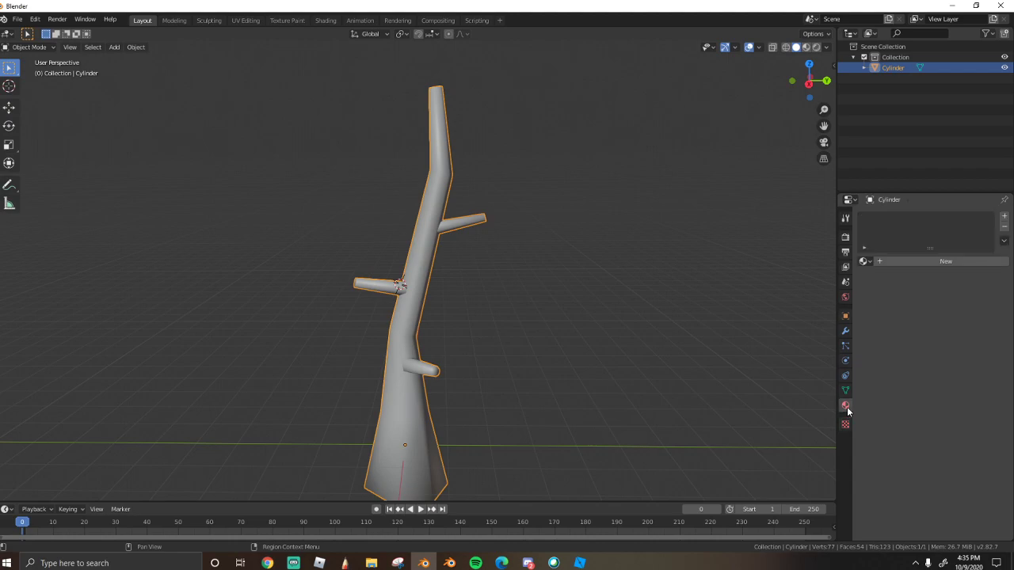
click(846, 347)
click(846, 360)
click(846, 346)
click(846, 332)
click(845, 346)
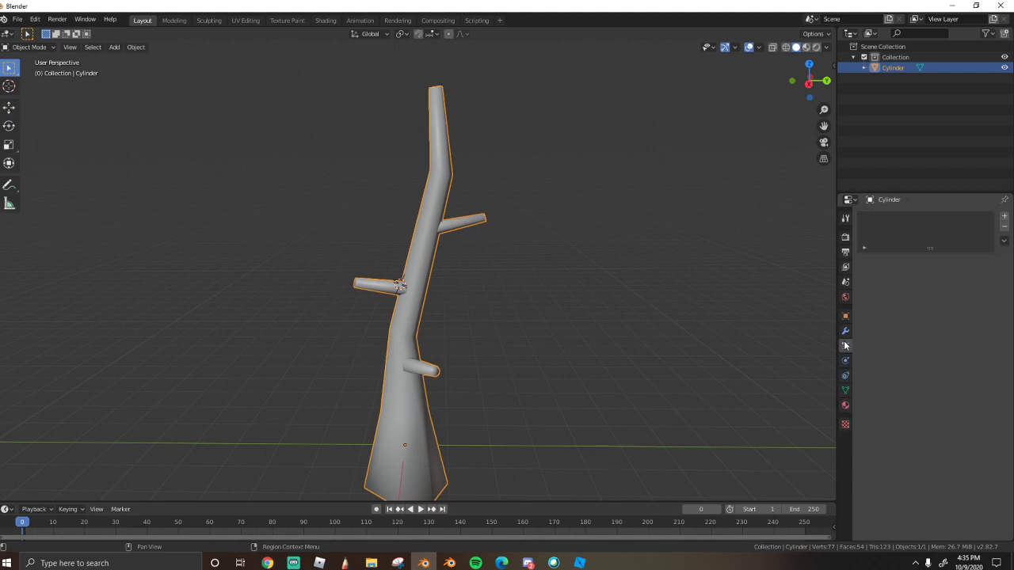
click(845, 391)
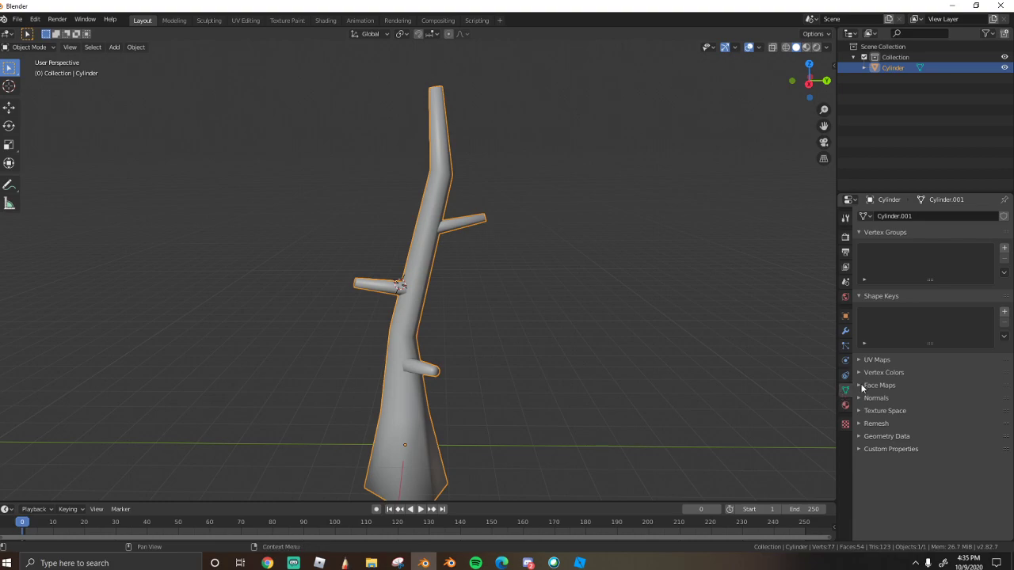
click(863, 385)
click(864, 440)
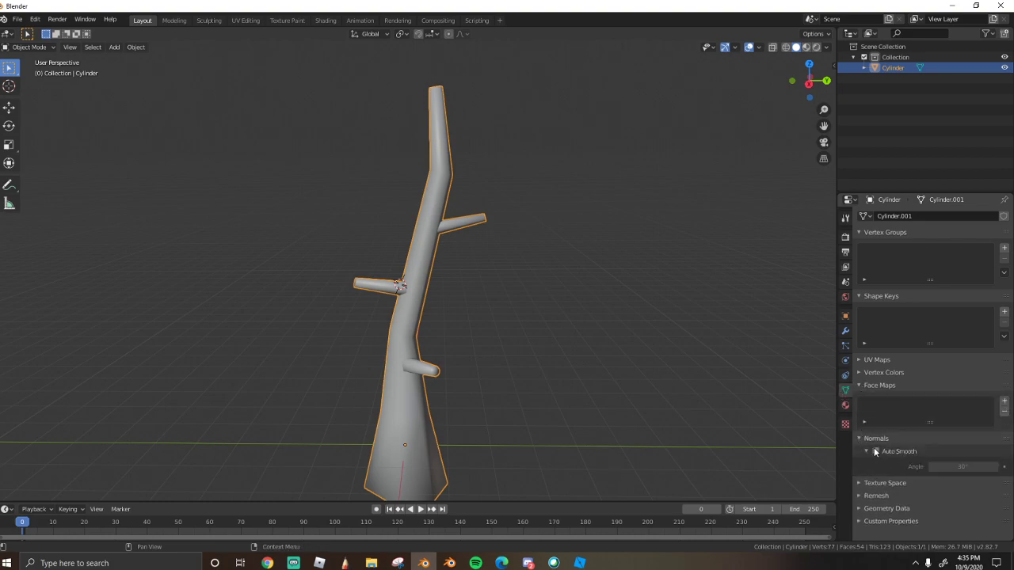
click(875, 451)
middle_drag(451, 340, 416, 276)
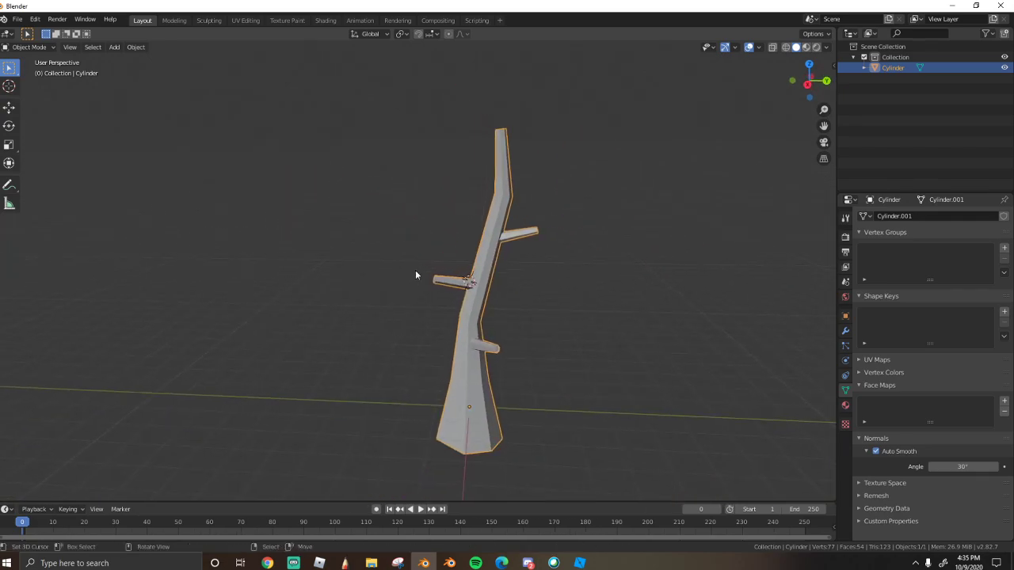
Turn Auto Smooth off and apply Shade Flat to all faces of the tree
key(Tab)
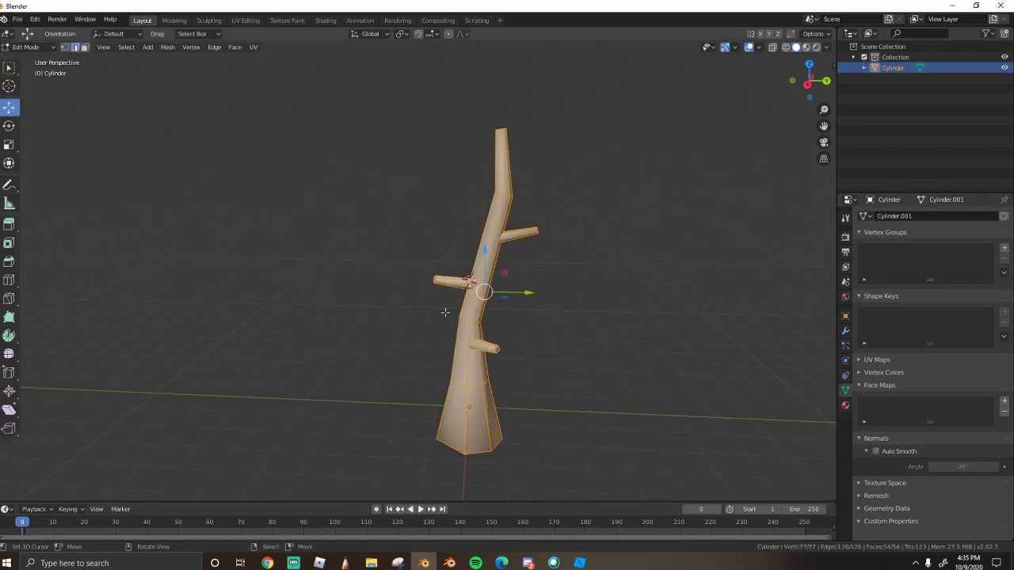
click(214, 49)
mouse_move(235, 49)
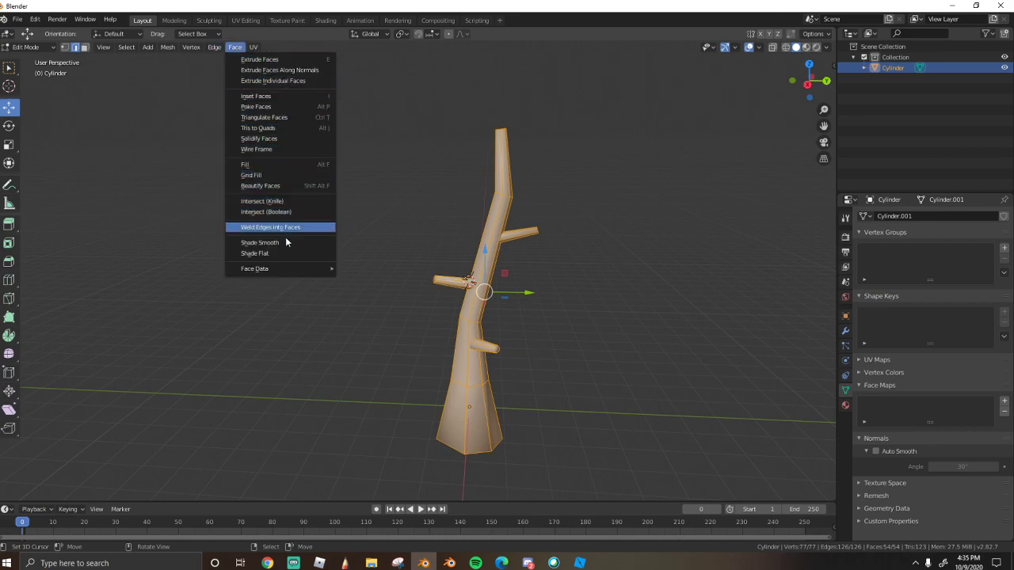
click(255, 253)
key(Tab)
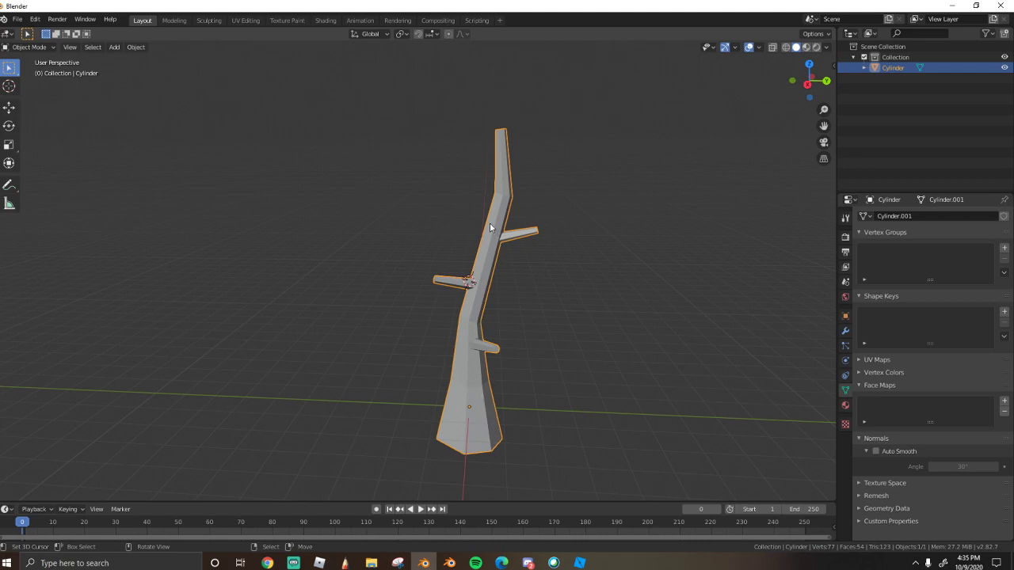
Turn on Auto Smooth for the tree mesh and apply Shade Smooth to all its faces
key(Tab)
click(875, 451)
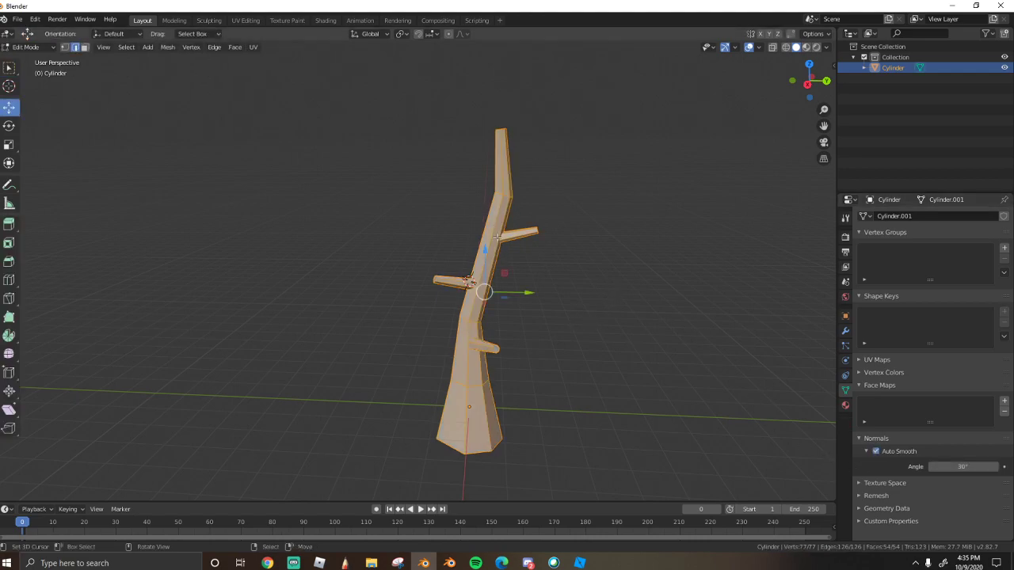
click(235, 48)
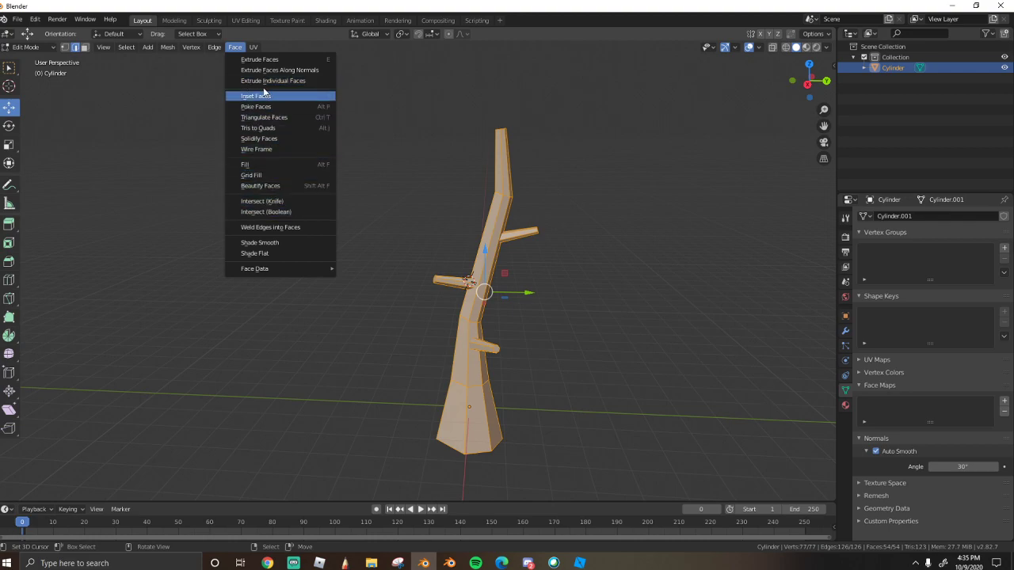
click(261, 243)
key(Tab)
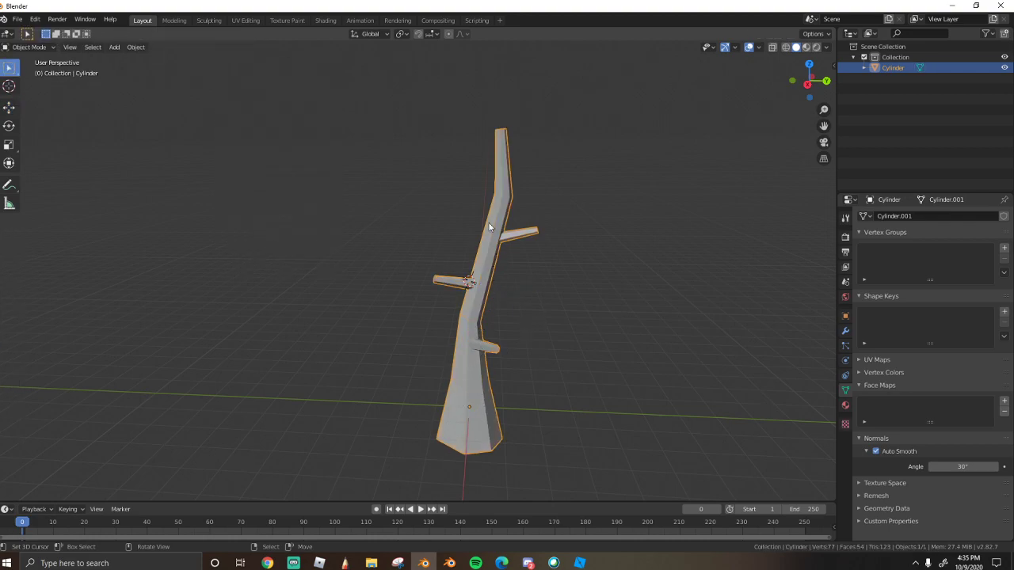
Deselect the tree, add a new cylinder mesh and clear its location to the world origin
click(580, 354)
key(shift+grave)
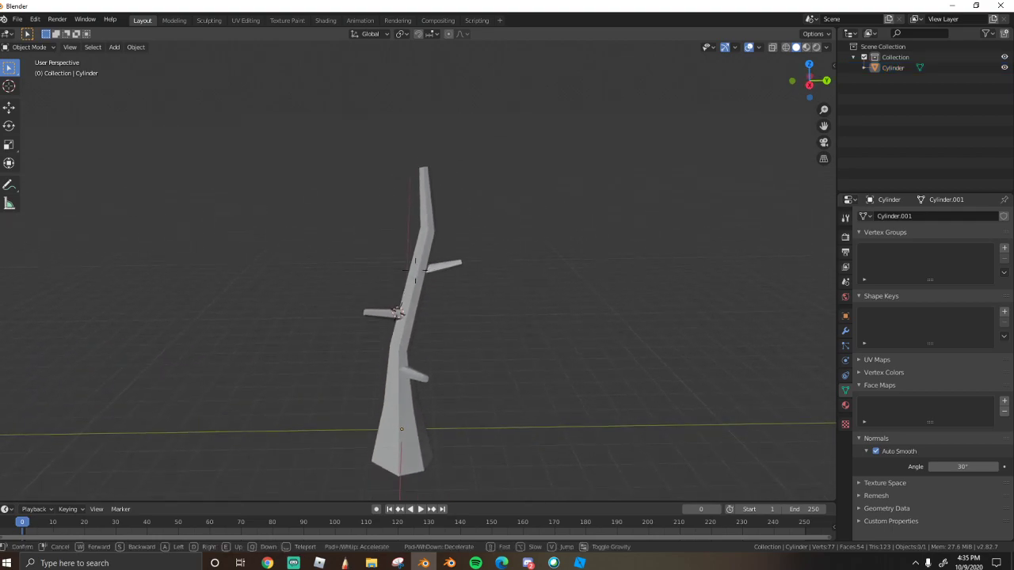
click(416, 274)
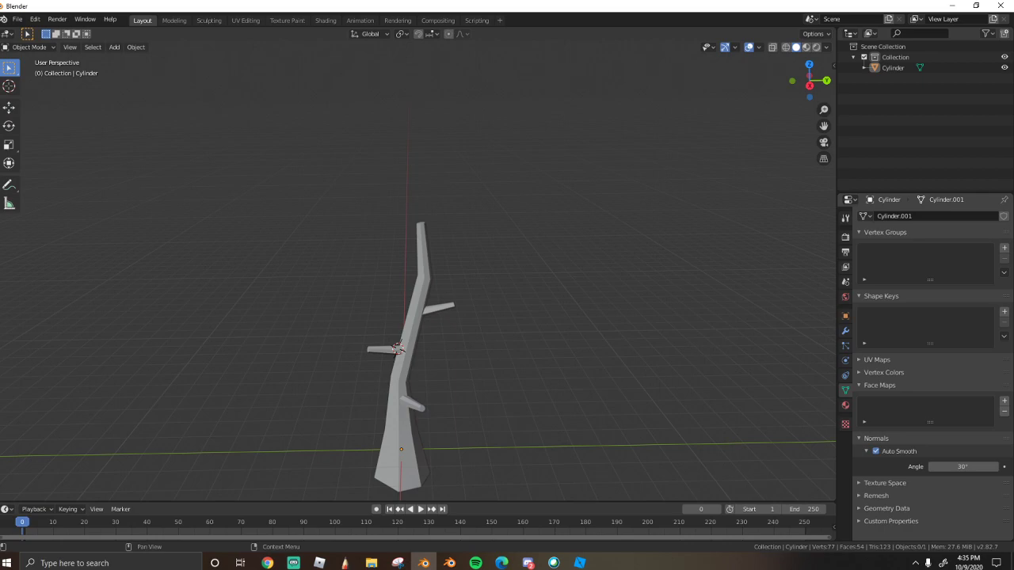
click(117, 48)
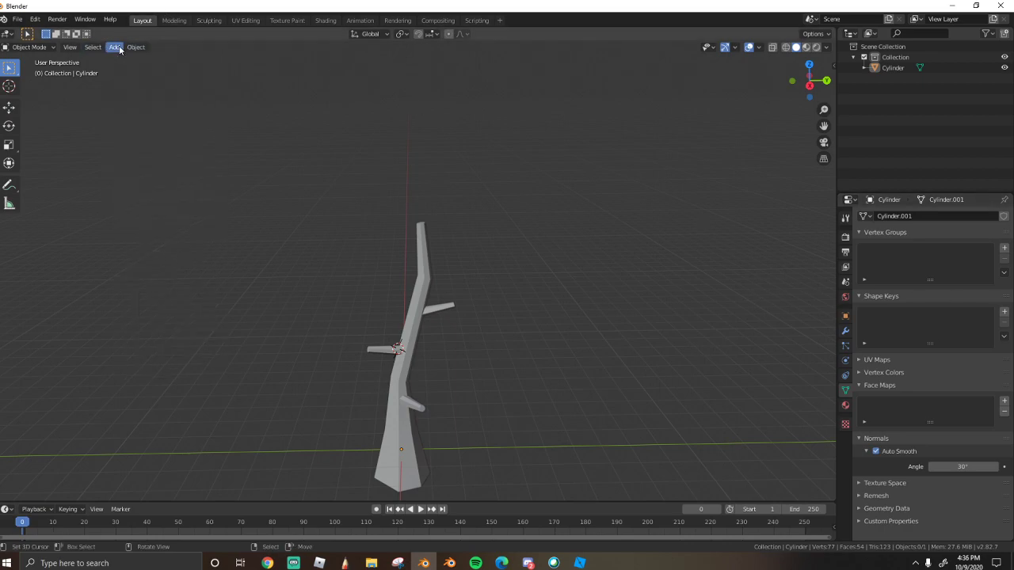
mouse_move(150, 59)
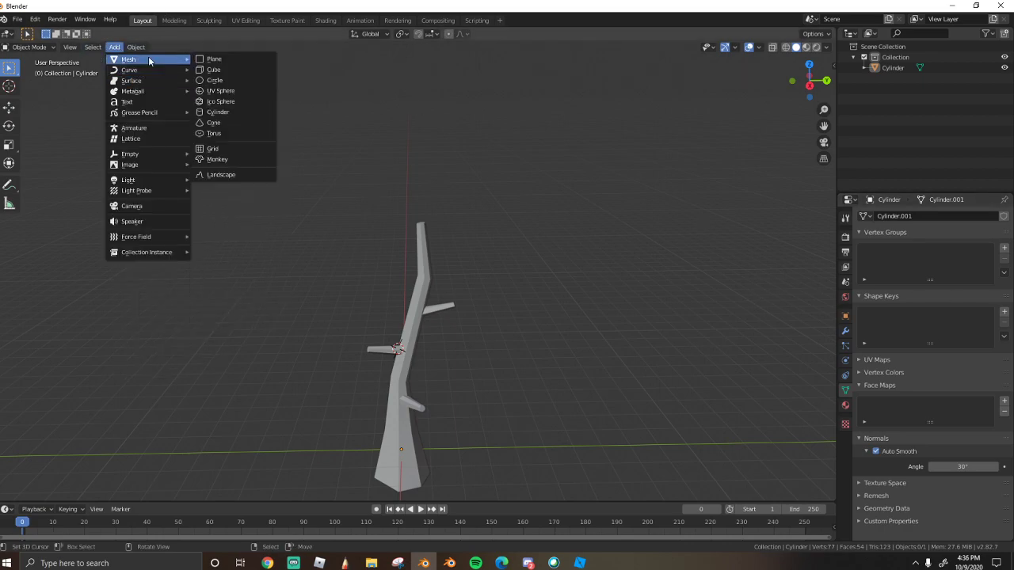
click(221, 112)
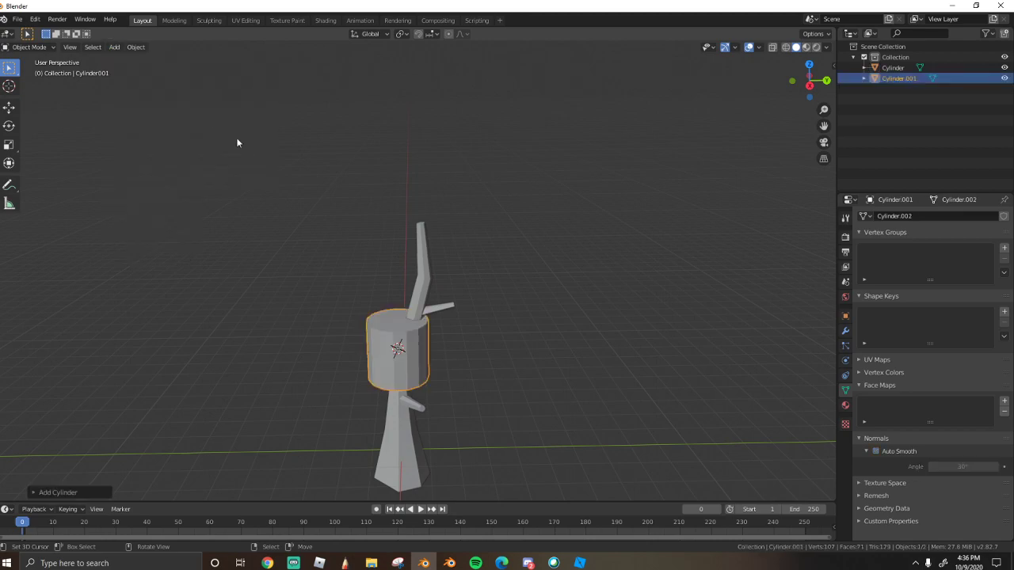
key(alt+g)
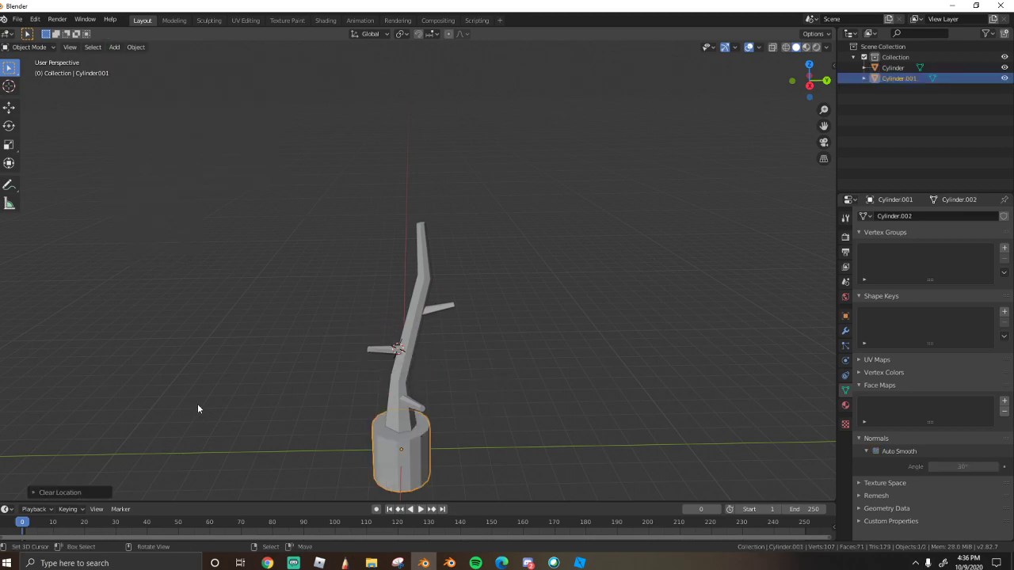
Raise the new cylinder to the top of the trunk and scale it up to cover the treetop
click(8, 107)
drag(404, 425, 471, 226)
key(s)
click(534, 276)
Scale the cylinder's top face down to a small cap and lower it, forming a truncated cone of foliage
key(Tab)
alt+click(431, 179)
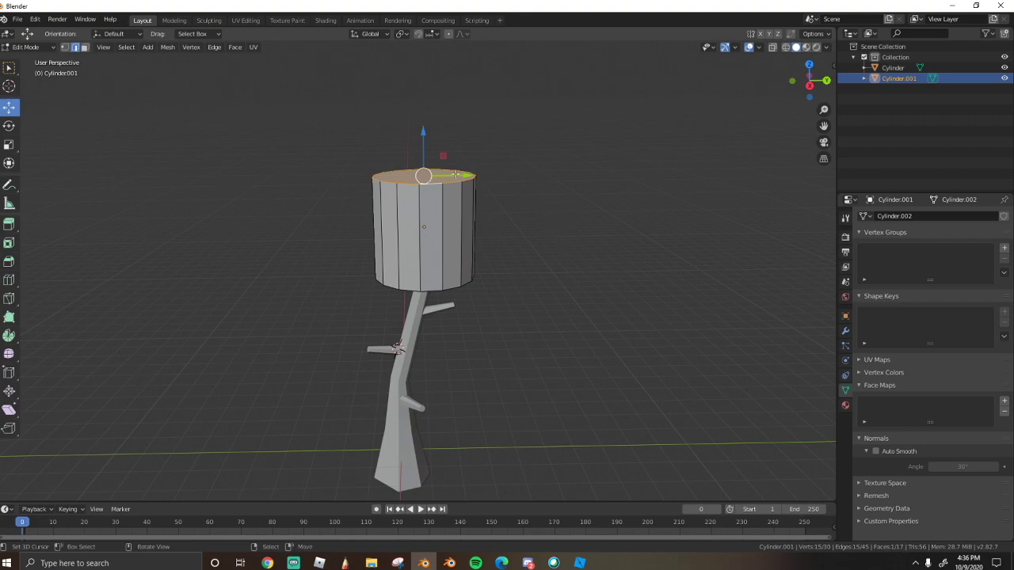
key(s)
click(411, 147)
drag(426, 133, 426, 181)
key(s)
click(477, 230)
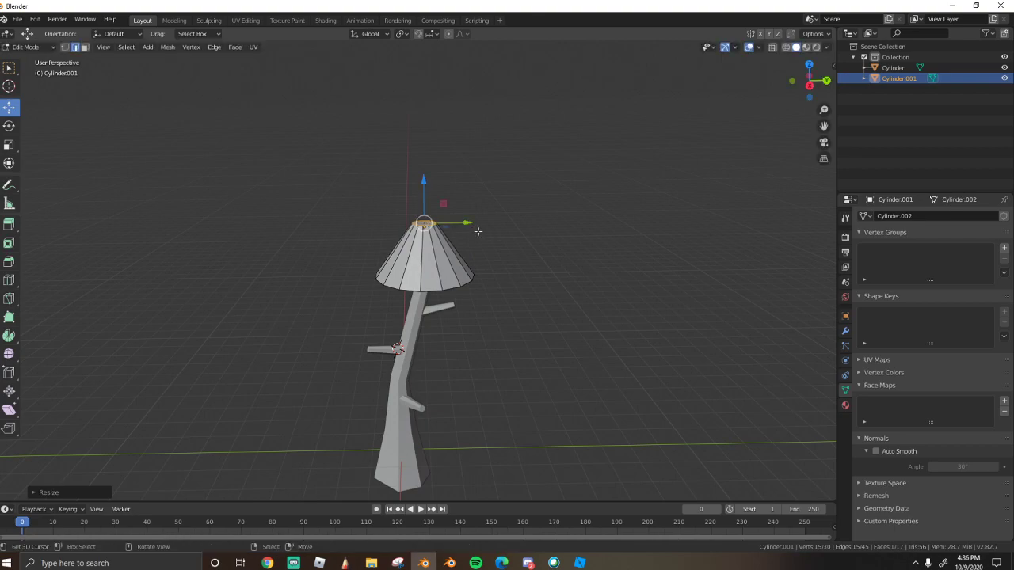
Duplicate the foliage cone, raise the copy and scale it down to form a smaller second tier above the first
key(Tab)
shift+middle_drag(454, 255, 463, 318)
scroll(464, 319, up, 2)
key(shift+d)
right_click(459, 325)
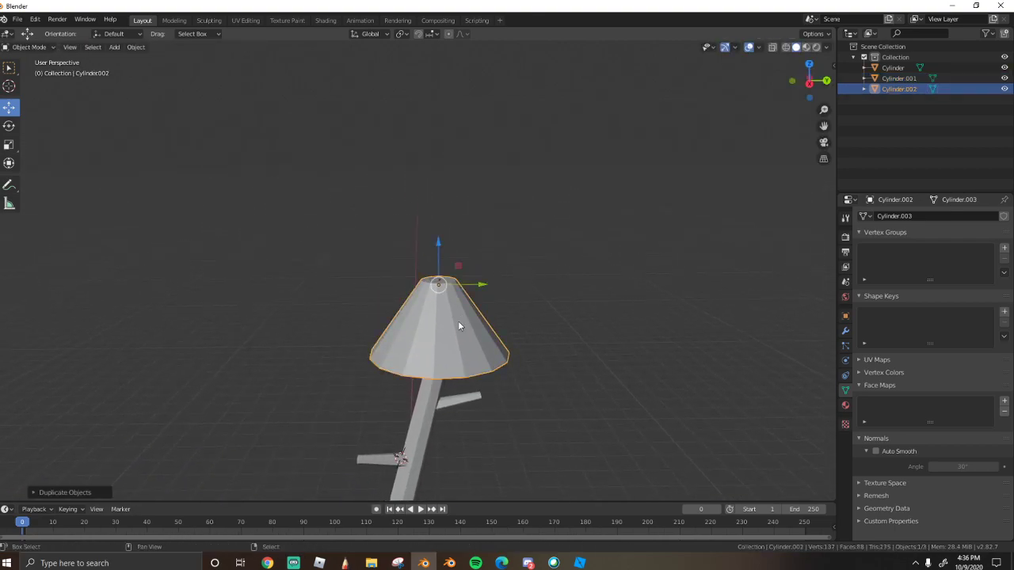
drag(440, 268, 501, 253)
key(s)
click(490, 301)
drag(440, 228, 439, 224)
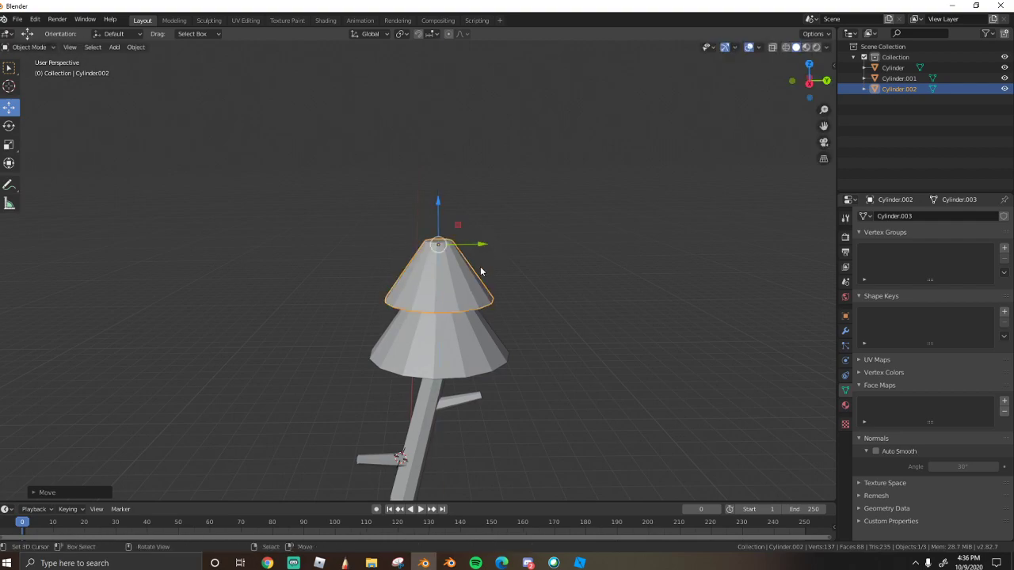
Select both foliage cones, scale them up together and raise them along the trunk
key(shift+grave)
key(s)
key(q)
click(415, 270)
shift+click(452, 266)
key(s)
click(532, 265)
drag(454, 186, 453, 127)
Lift the two foliage cones further up the trunk and rescale them together as a wider treetop
click(451, 183)
shift+click(425, 252)
drag(445, 169, 444, 144)
key(s)
click(543, 233)
Duplicate the upper foliage cone, scale the copy down and raise it above the second tier
click(448, 192)
key(shift+d)
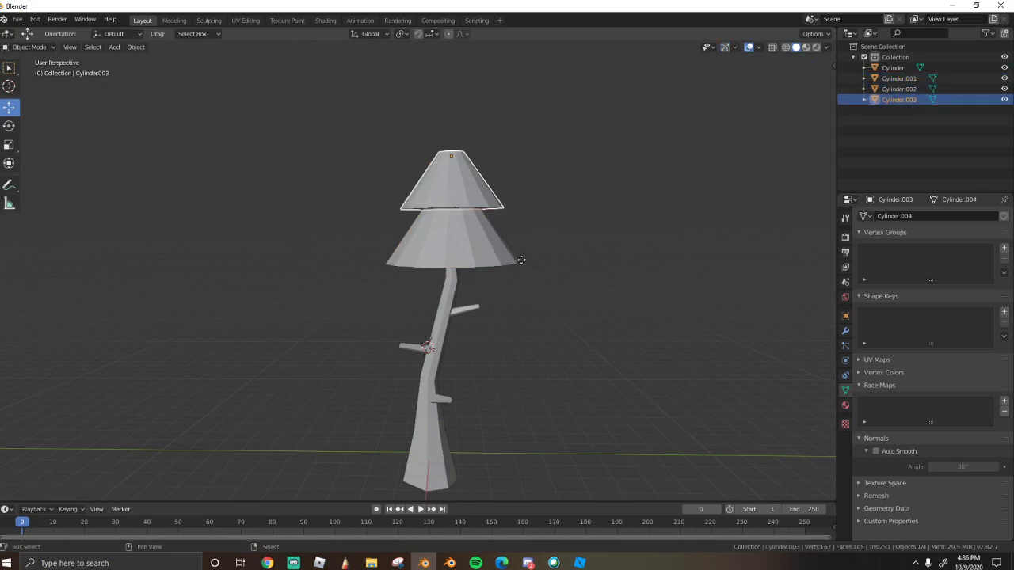
key(s)
click(450, 161)
drag(450, 116, 450, 84)
key(Tab)
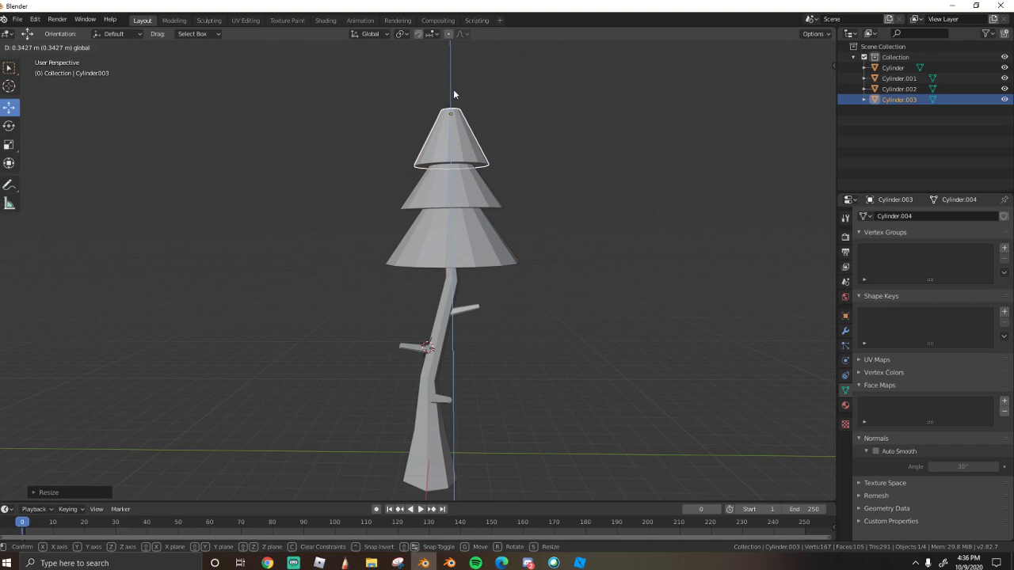
Scale the third foliage cone down further and lower it slightly onto the second tier
scroll(465, 156, up, 1)
shift+middle_drag(465, 157, 468, 239)
key(Tab)
key(s)
click(499, 228)
drag(460, 136, 459, 142)
Select the three foliage cones and join them into a single object
key(alt+a)
click(444, 292)
shift+click(455, 233)
shift+click(449, 204)
key(ctrl+j)
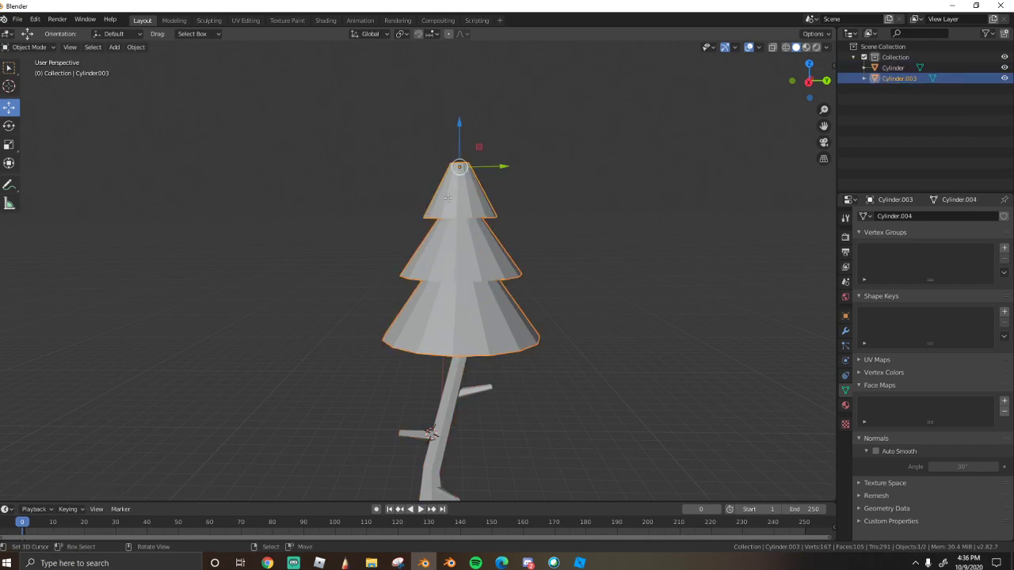
Apply Shade Smooth to all faces of the joined foliage mesh
key(Tab)
key(a)
key(alt+a)
click(234, 47)
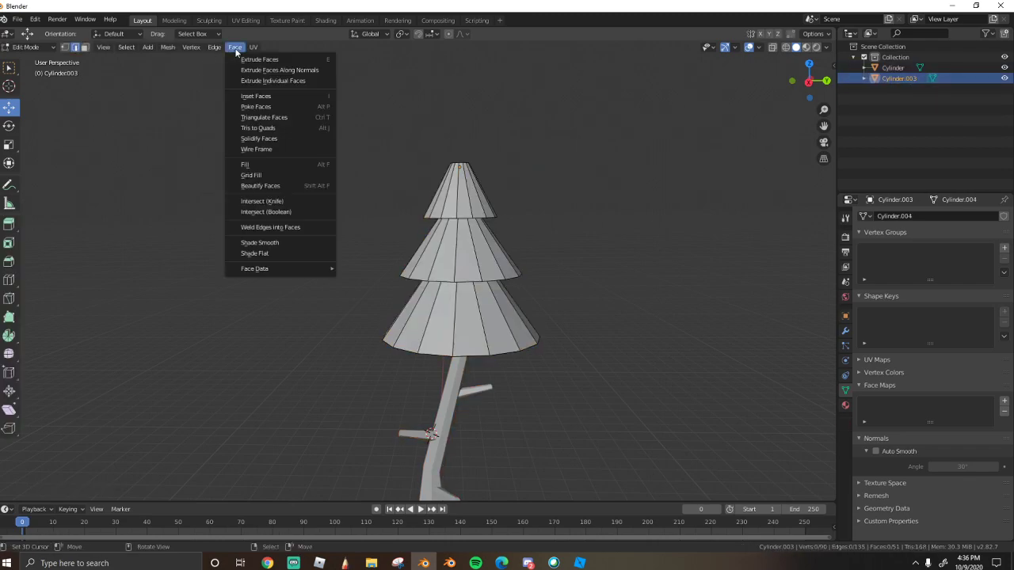
key(Escape)
key(a)
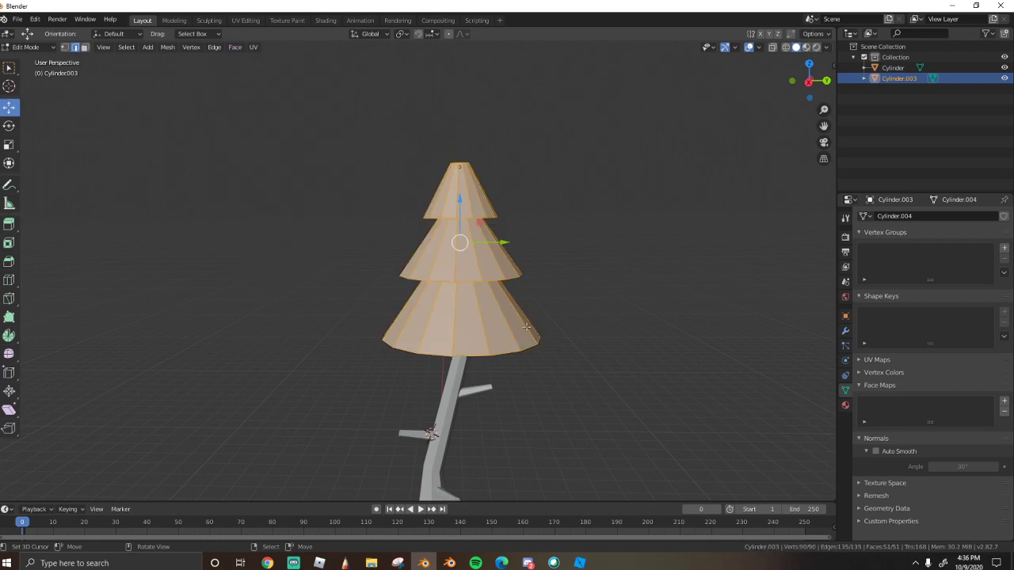
click(234, 46)
click(271, 244)
key(Tab)
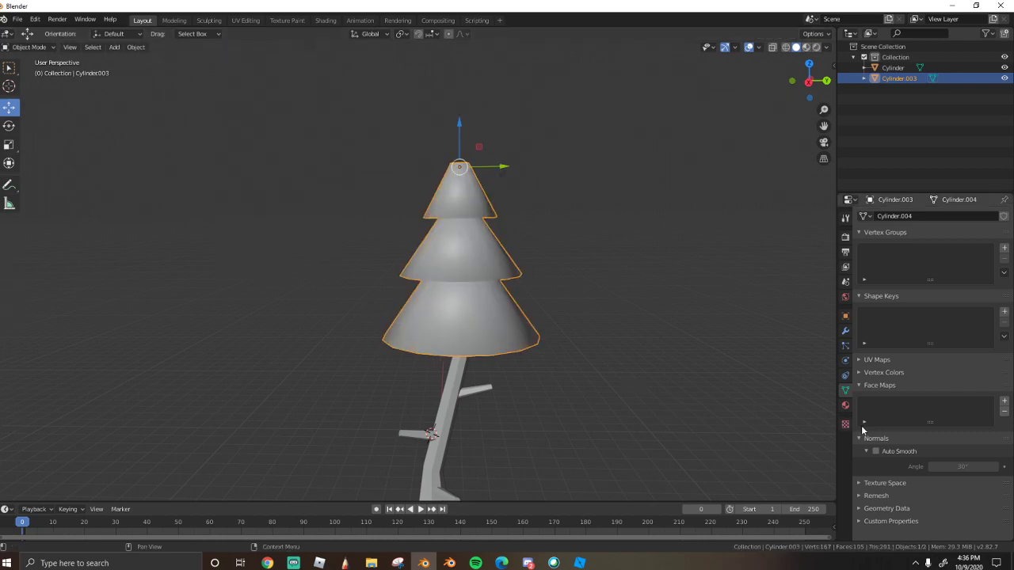
Enable Auto Smooth on the foliage and set its angle to 45°
click(875, 450)
key(shift+grave)
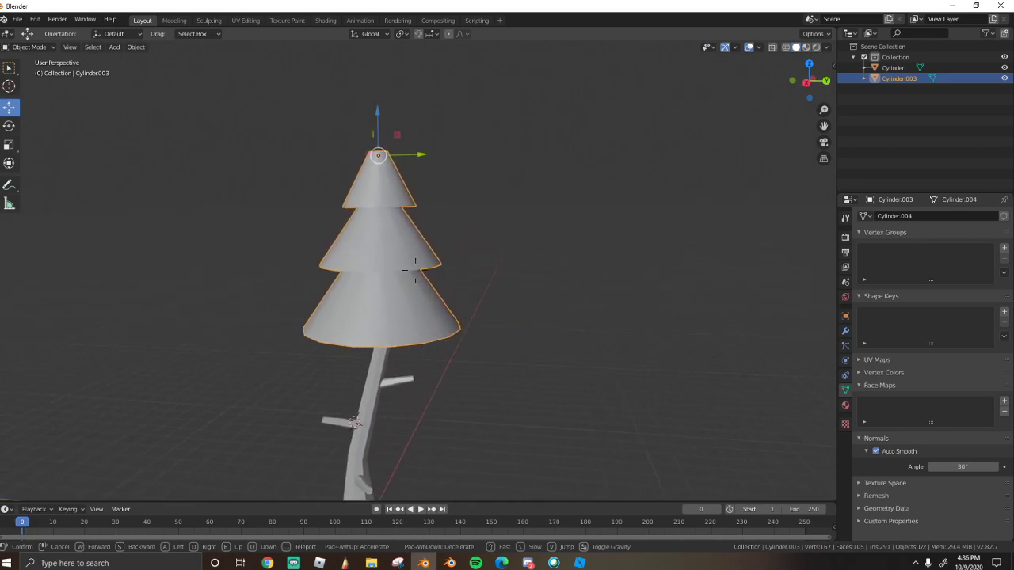
key(w)
key(Return)
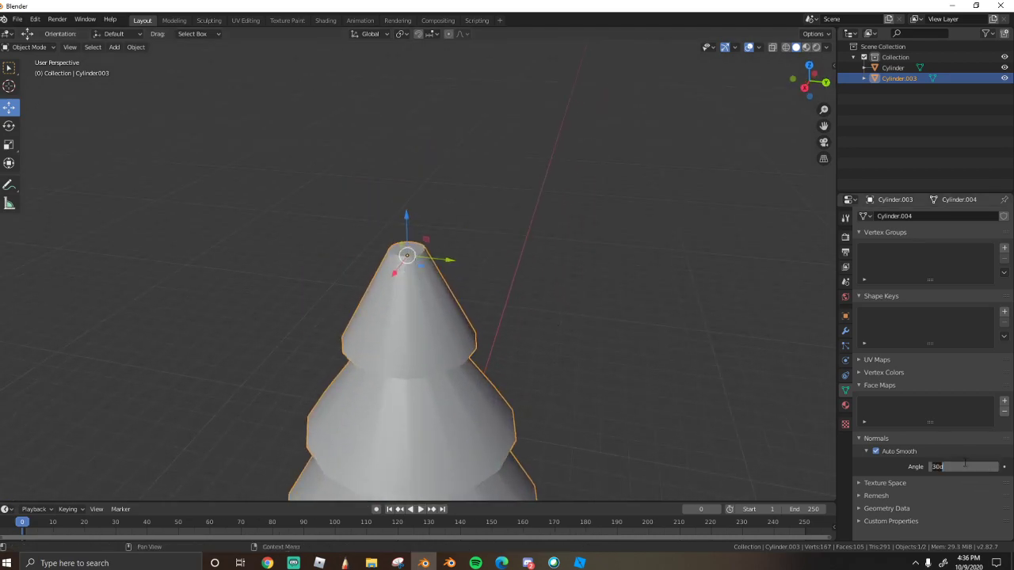
drag(962, 466, 962, 465)
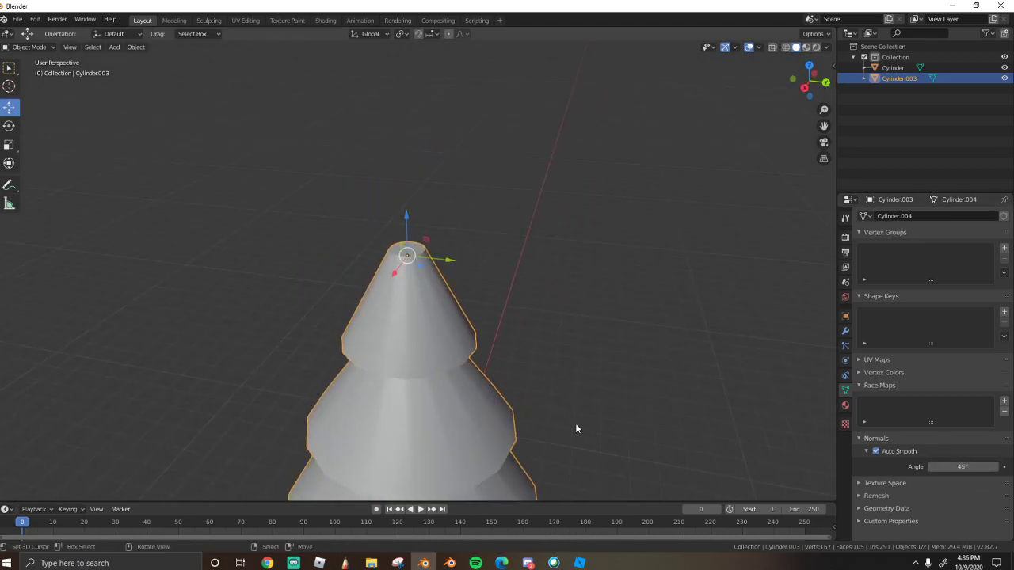
Collapse the flat cap of the uppermost foliage cone into a single vertex and raise it into a pointed tip
scroll(487, 380, up, 4)
key(Tab)
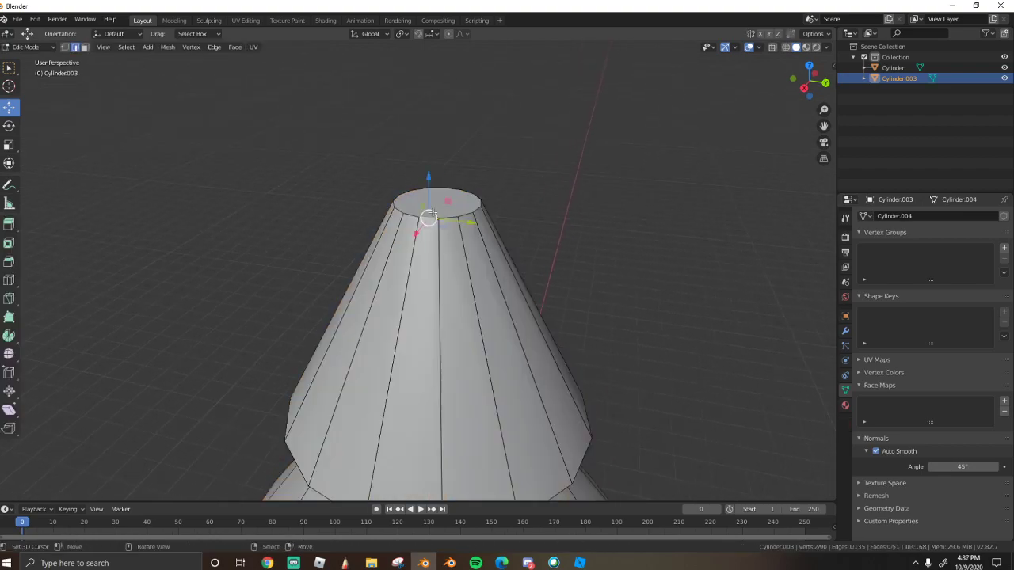
scroll(487, 274, down, 4)
key(x)
click(441, 353)
drag(422, 326, 423, 295)
key(Tab)
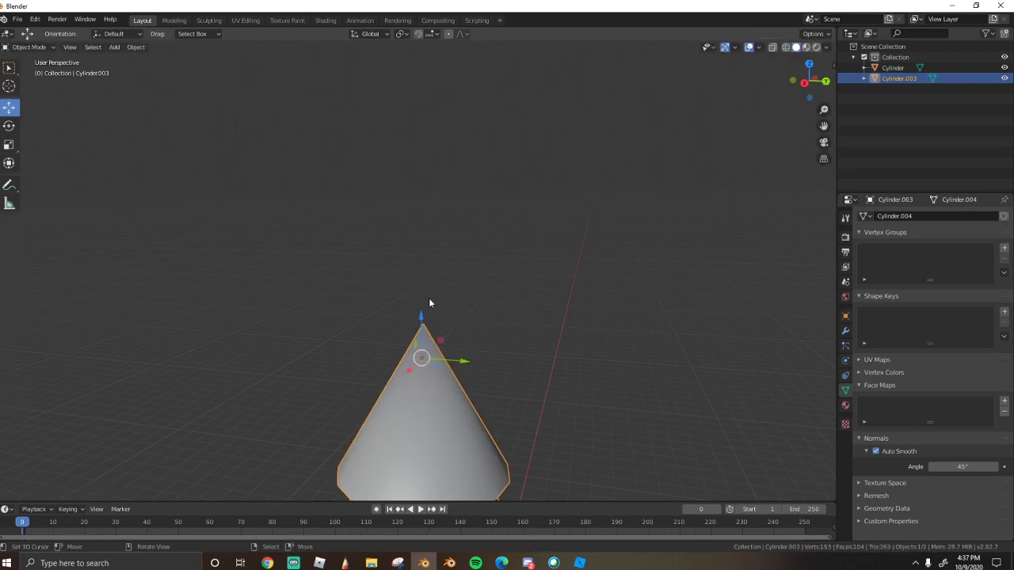
Select the linked geometry of the middle foliage tier and rotate it to a slight tilt
key(shift+grave)
key(s)
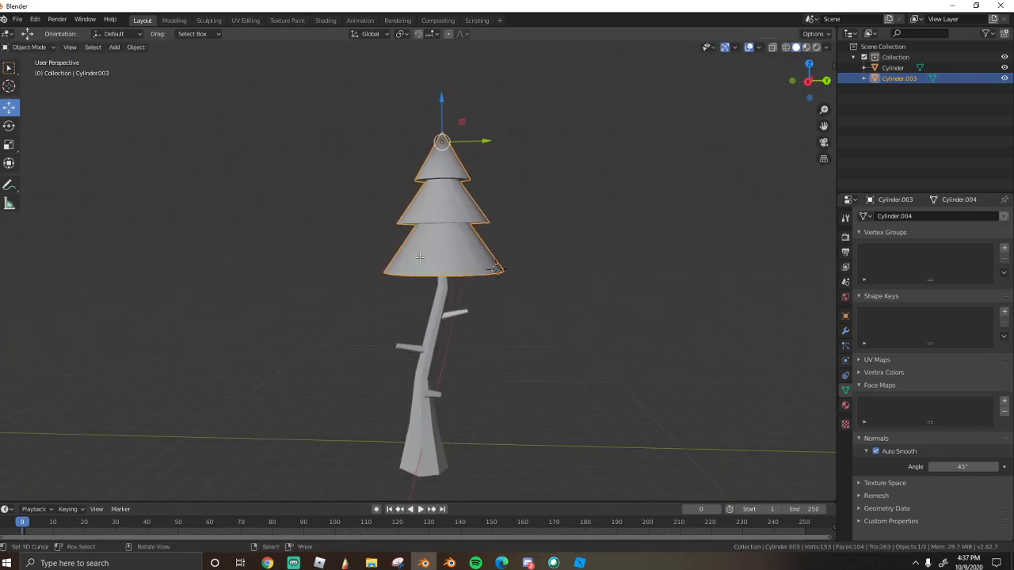
key(Return)
key(Tab)
key(ctrl+l)
key(r)
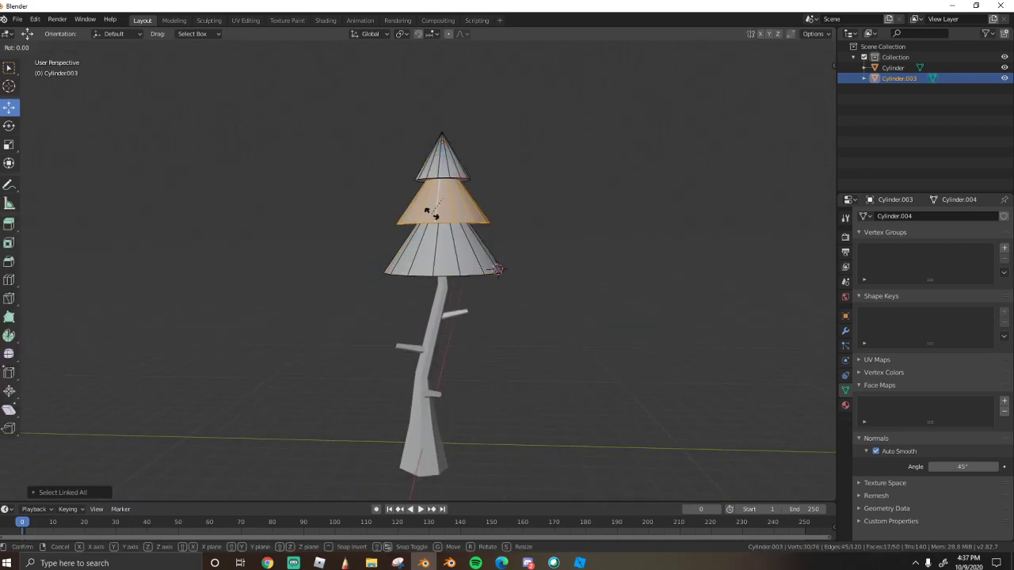
click(424, 214)
Select the whole bottom foliage tier and tilt it slightly around the X axis, opposite to the middle tier
click(468, 263)
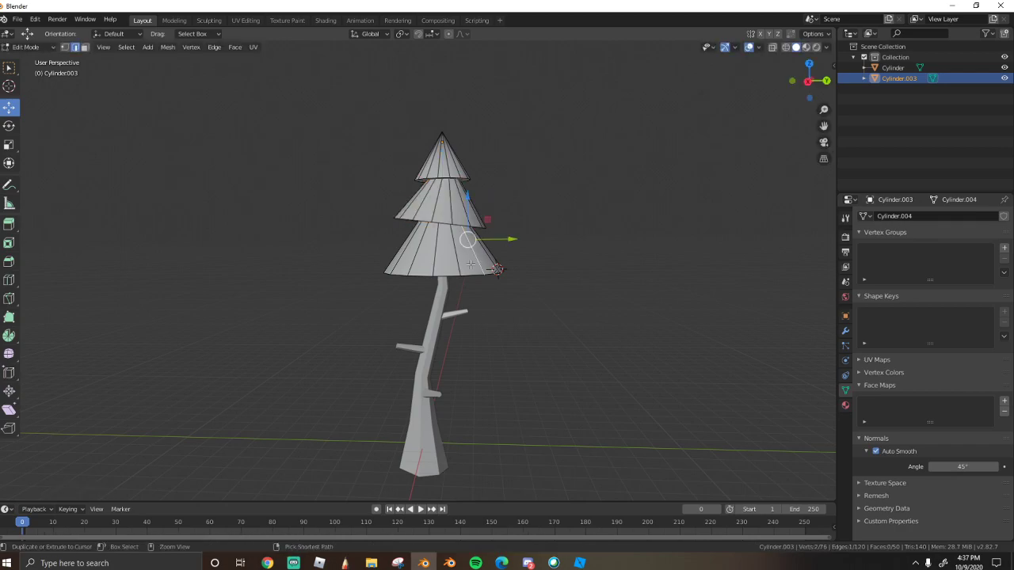
key(ctrl+l)
key(r)
key(x)
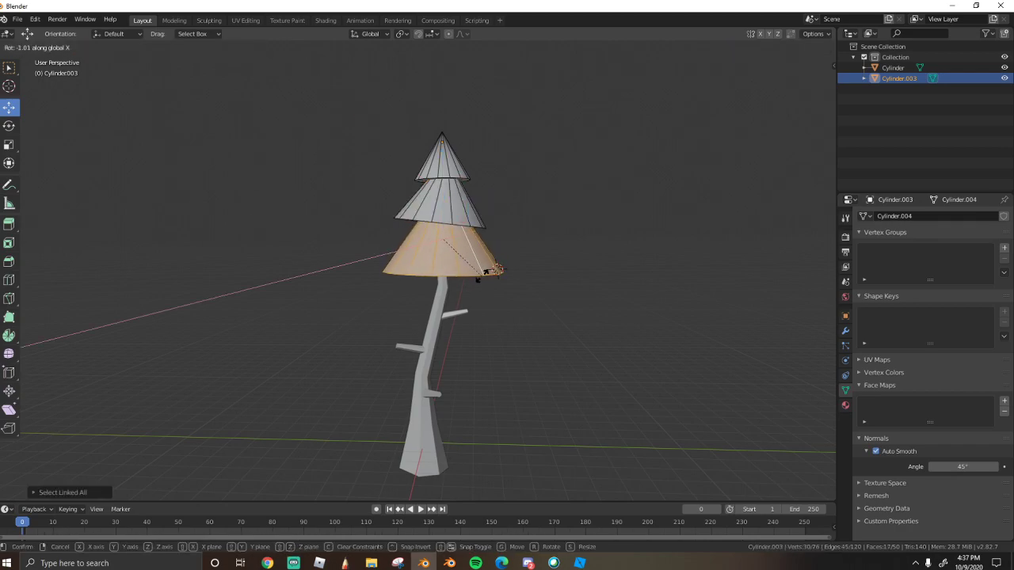
click(489, 263)
Select the whole top foliage tier and tilt it slightly around the X axis
click(450, 155)
key(ctrl+l)
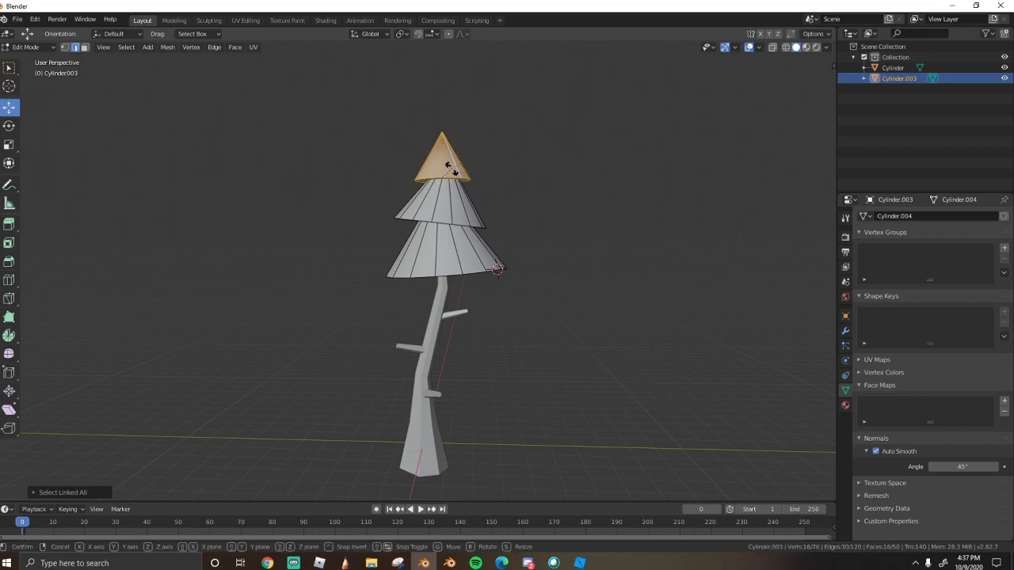
key(r)
key(x)
click(461, 165)
key(Tab)
Try to join the trunk and foliage into one object
scroll(417, 262, down, 2)
key(a)
key(a)
key(ctrl+j)
key(alt+a)
click(417, 273)
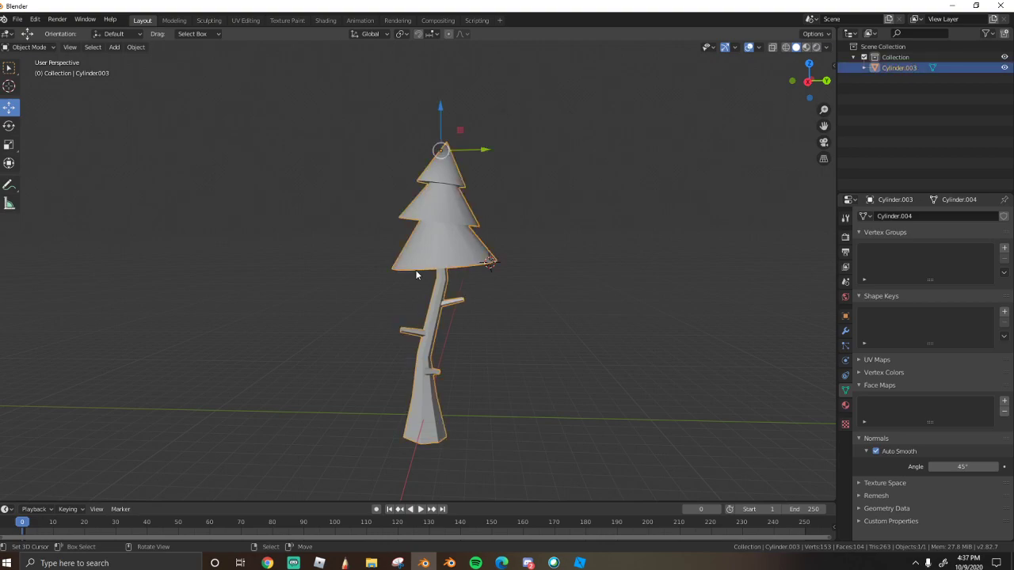
key(ctrl+z)
key(ctrl+z)
key(ctrl+z)
Check the trunk and foliage as separate objects and examine the foliage mesh
click(373, 320)
click(412, 205)
click(447, 236)
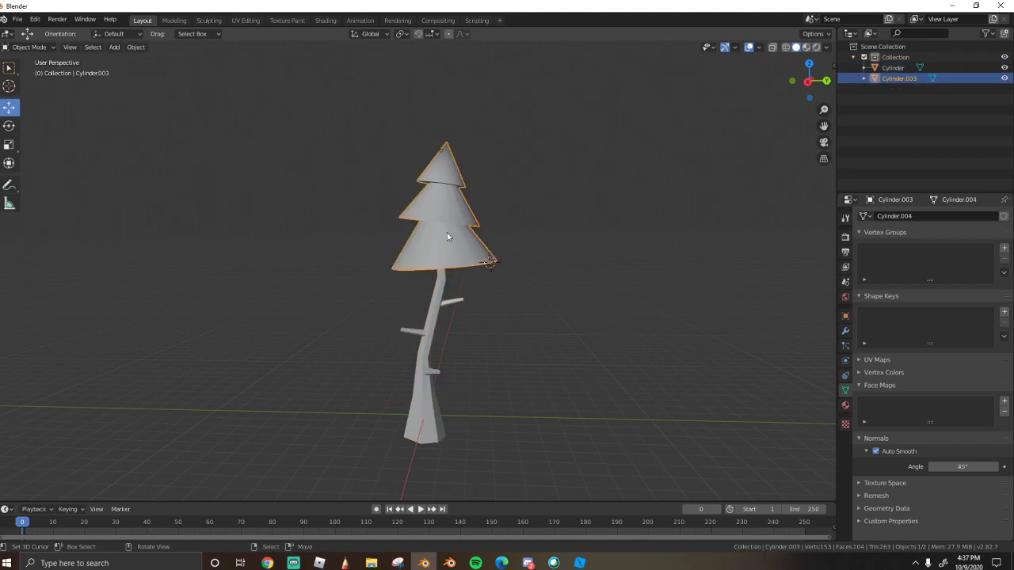
click(441, 310)
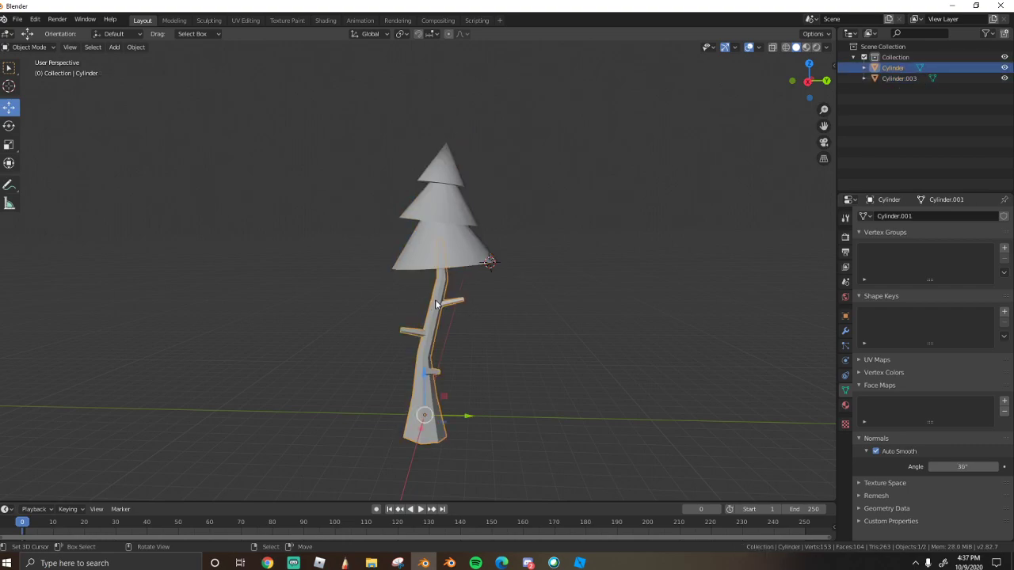
click(441, 179)
scroll(452, 188, up, 5)
scroll(446, 211, down, 5)
mouse_move(446, 220)
middle_down()
mouse_move(427, 228)
mouse_move(448, 233)
middle_up()
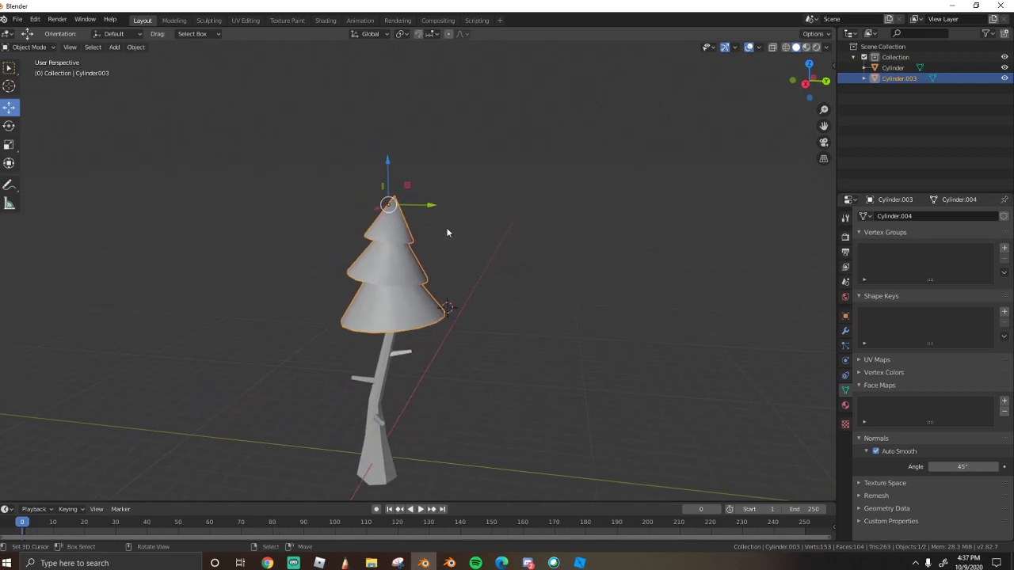
key(Tab)
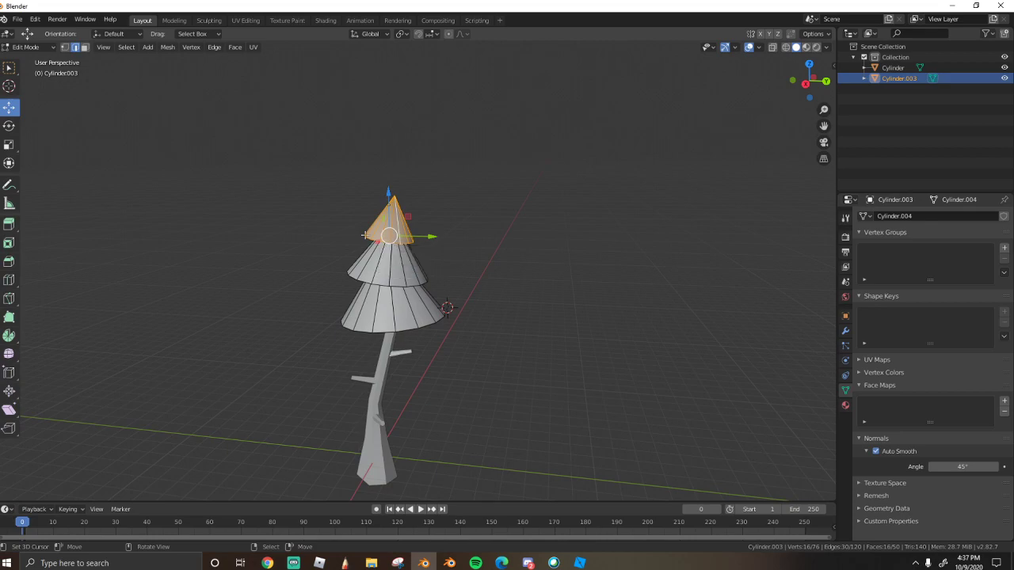
key(Tab)
Export an OBJ file named untitled.obj to the Documents folder with Selection Only enabled
click(17, 19)
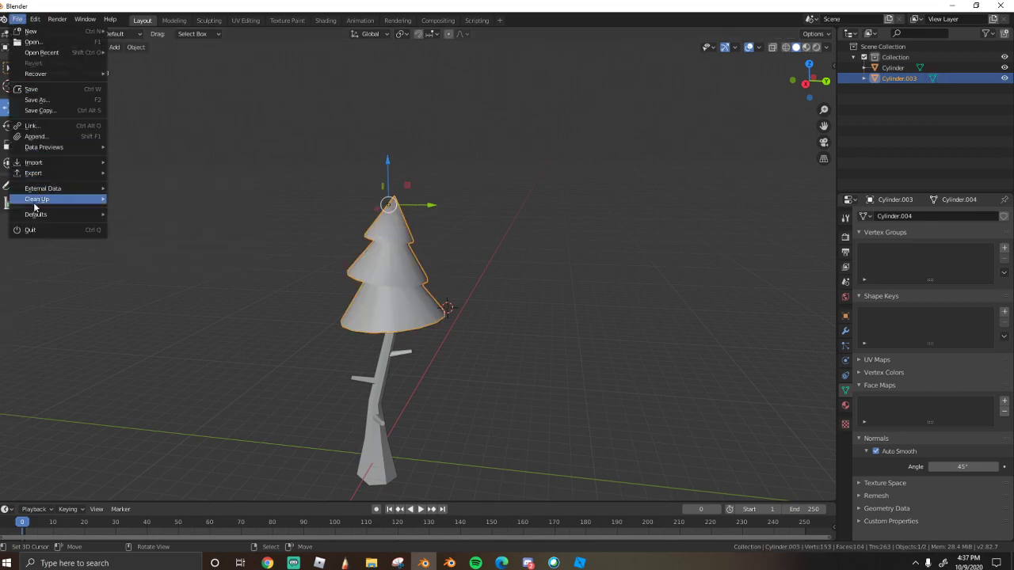
mouse_move(36, 179)
click(147, 257)
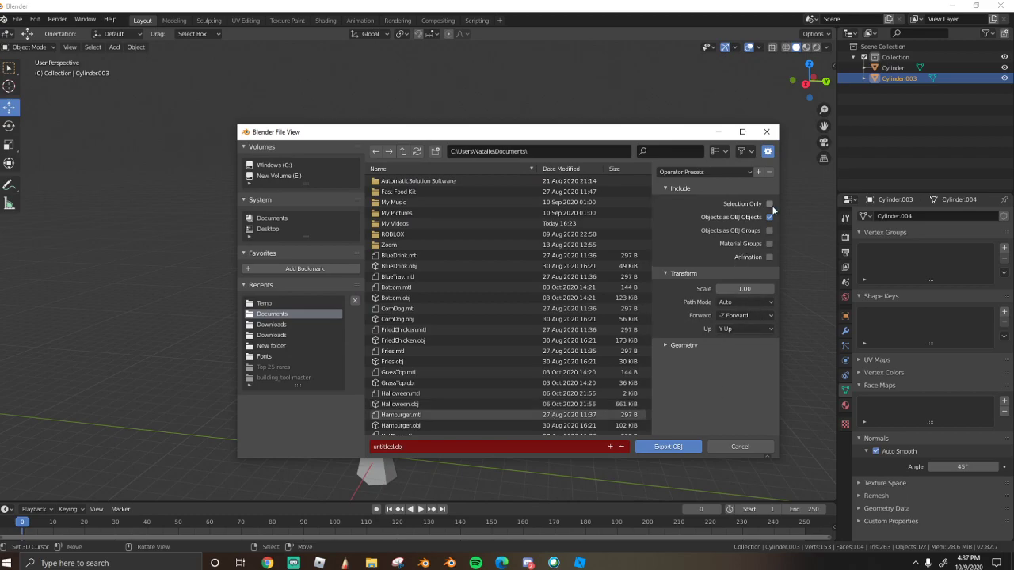
drag(491, 131, 492, 93)
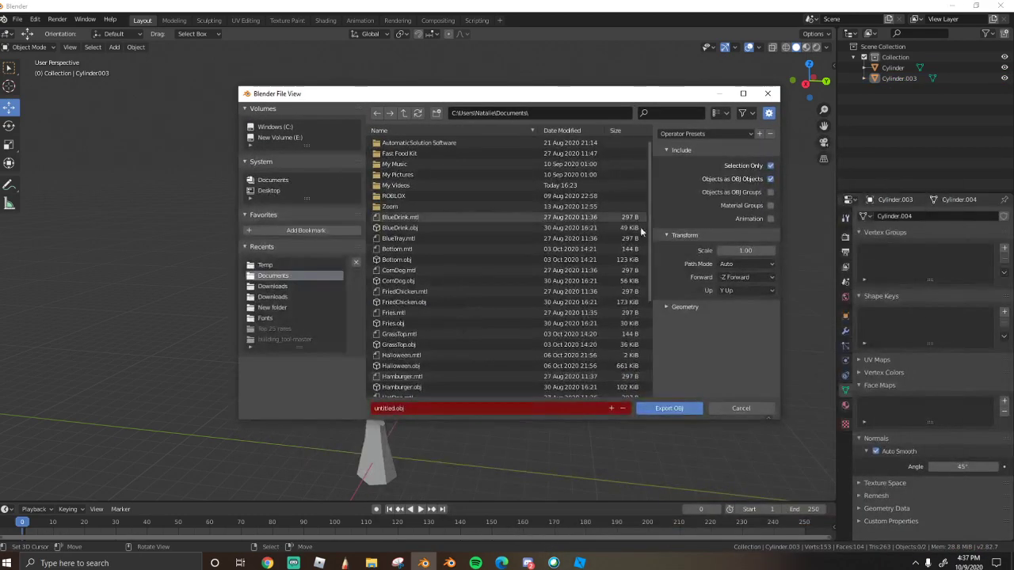
click(669, 408)
Switch to Roblox Studio, select the pink checkered MeshPart on the gray ground and browse for its MeshId file
click(558, 563)
click(580, 563)
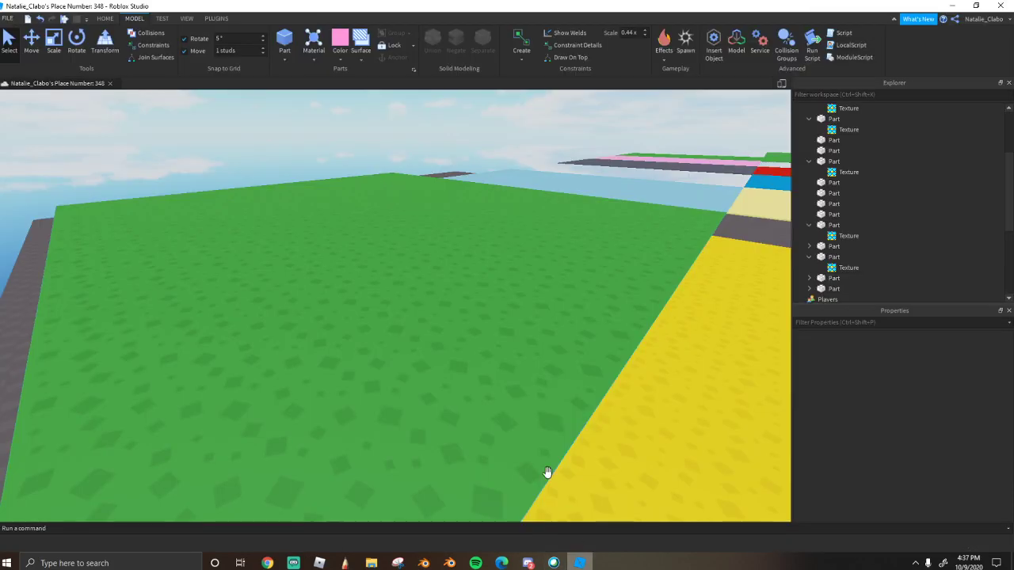
right_drag(460, 357, 462, 380)
right_click(461, 378)
click(494, 355)
click(514, 233)
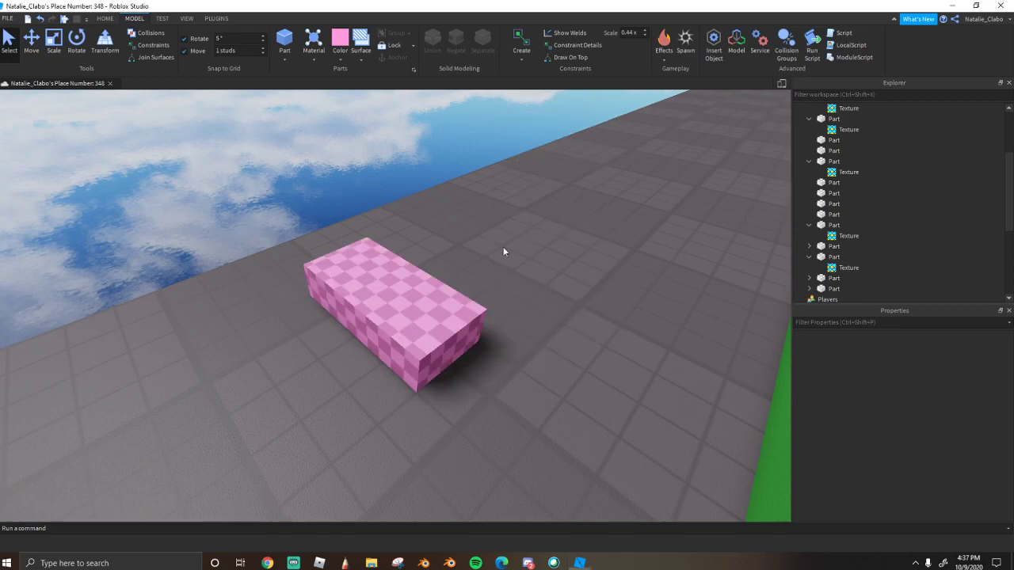
click(816, 404)
click(999, 404)
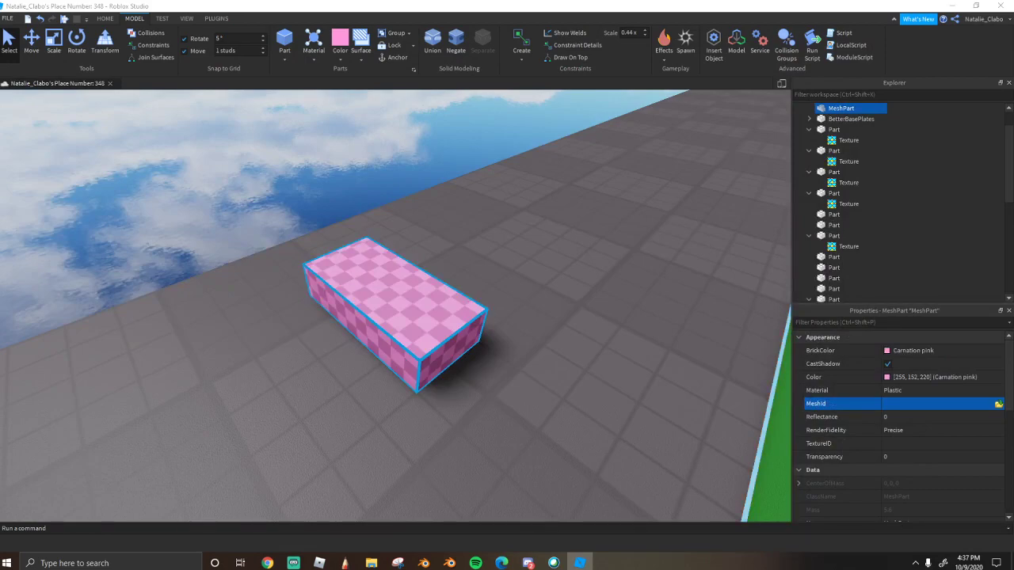
Try to load the exported mesh file into the MeshPart's MeshId
click(603, 294)
right_click(432, 318)
click(998, 404)
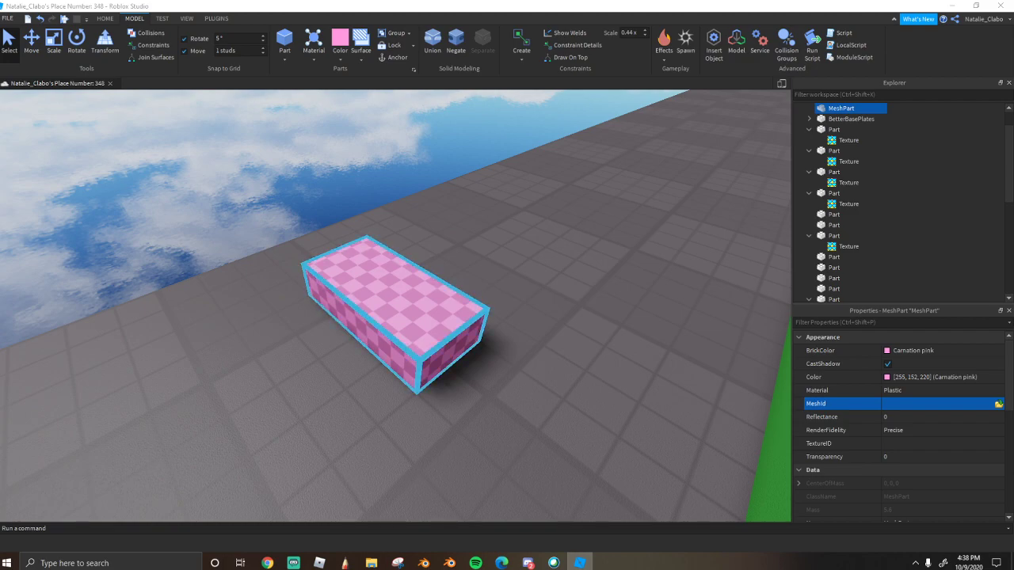
click(614, 286)
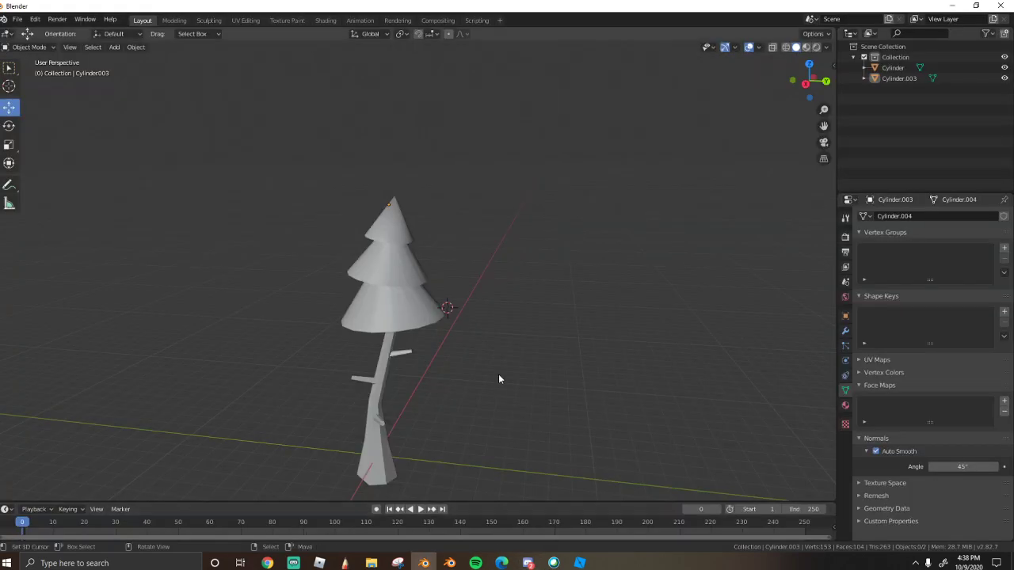
In Blender, select the foliage object and export it again as untitled.obj, overwriting the file in Documents
scroll(498, 374, up, 4)
key(Tab)
alt+click(369, 341)
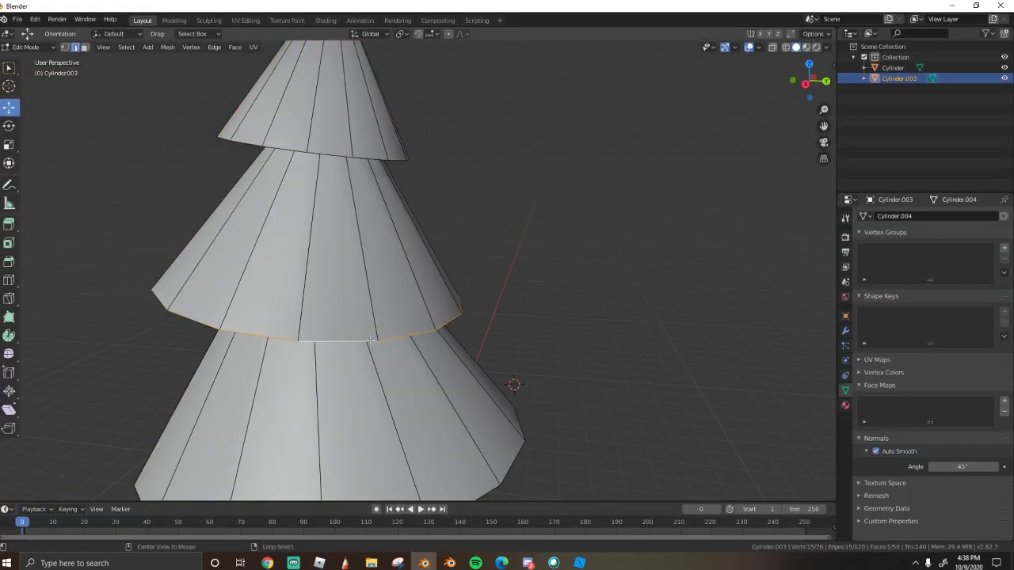
middle_drag(374, 278, 389, 299)
key(Tab)
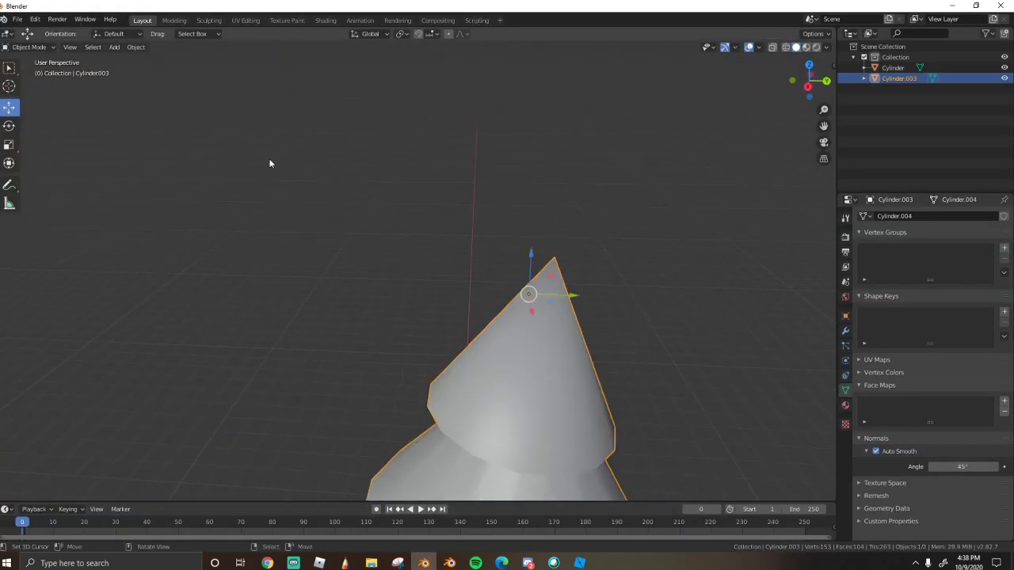
click(16, 18)
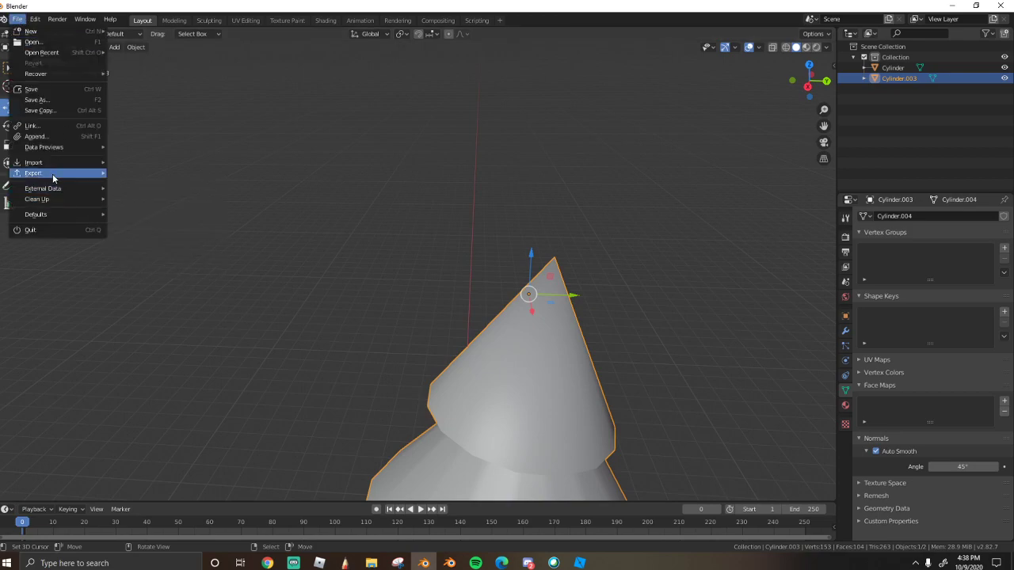
mouse_move(54, 179)
click(159, 258)
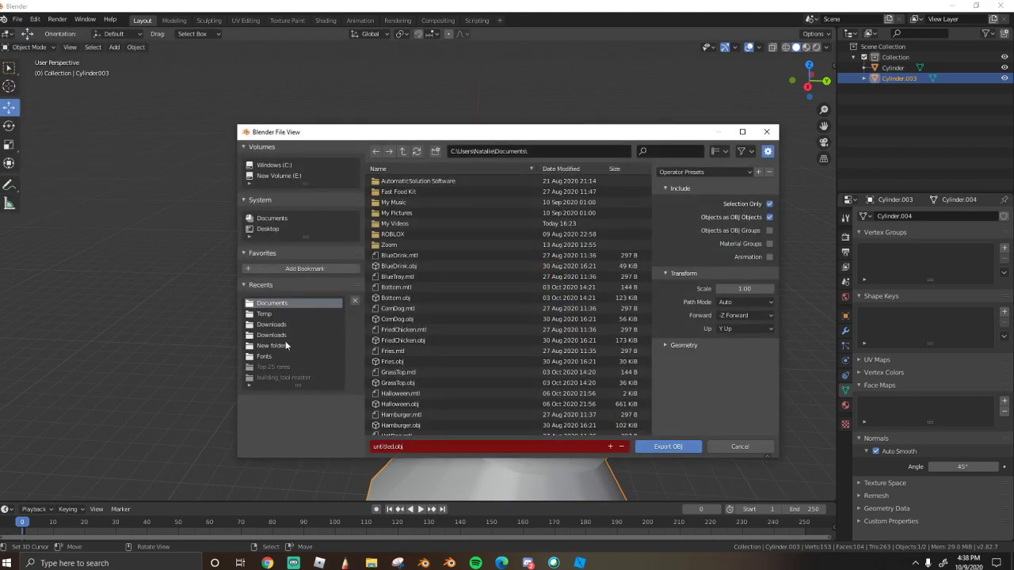
click(668, 446)
Switch to Roblox Studio, import the re-exported foliage mesh into the MeshPart and view it on the ground
click(586, 563)
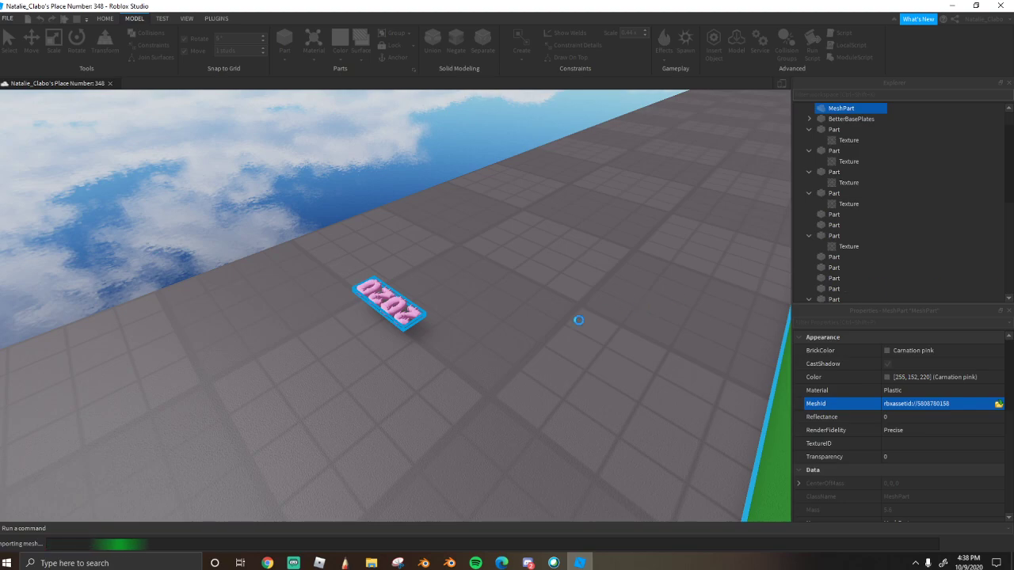
right_drag(471, 293, 479, 306)
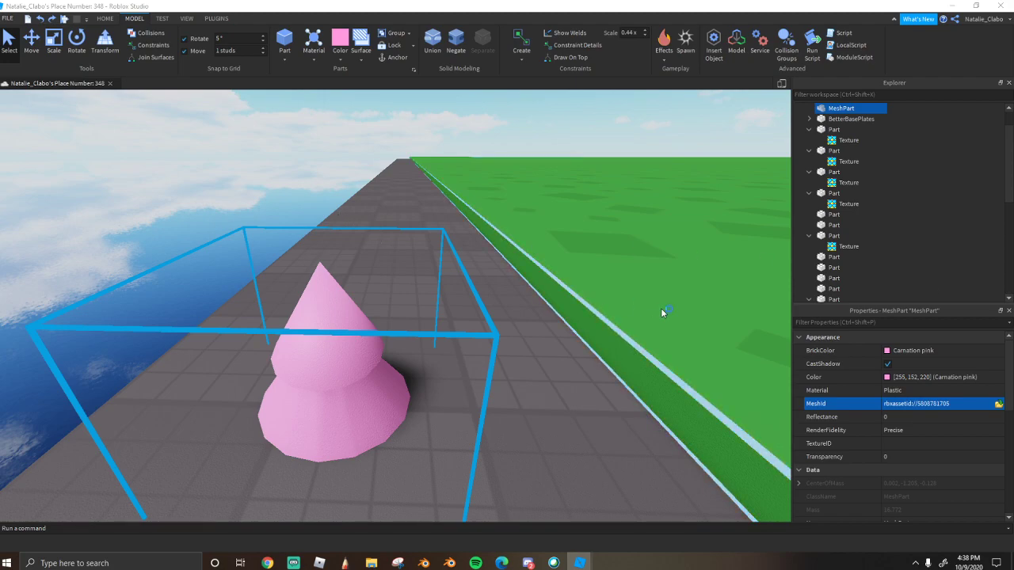
Accept moving the foliage mesh to its stored location, and duplicate the foliage MeshPart on the green ground
drag(654, 249, 552, 196)
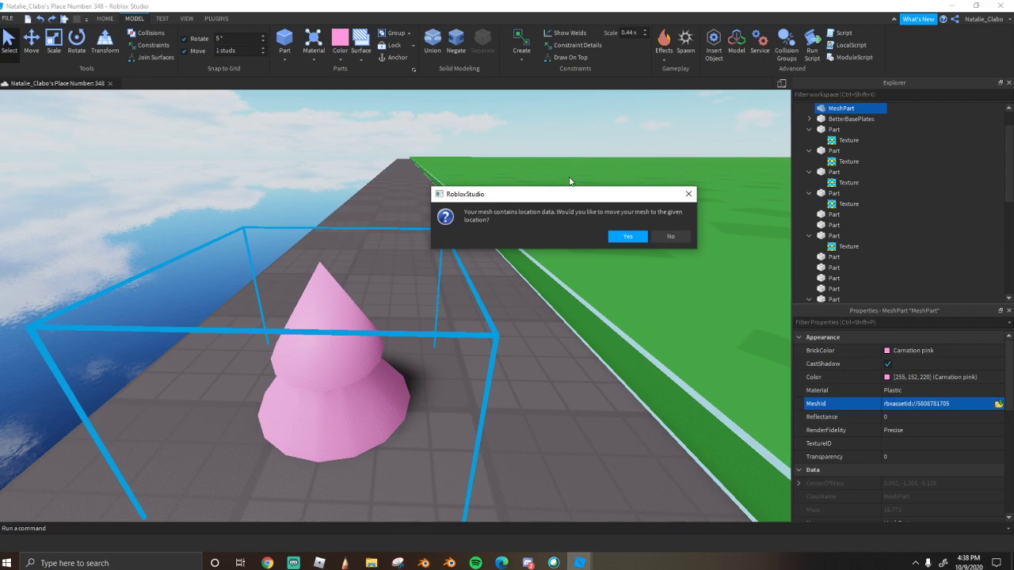
click(627, 237)
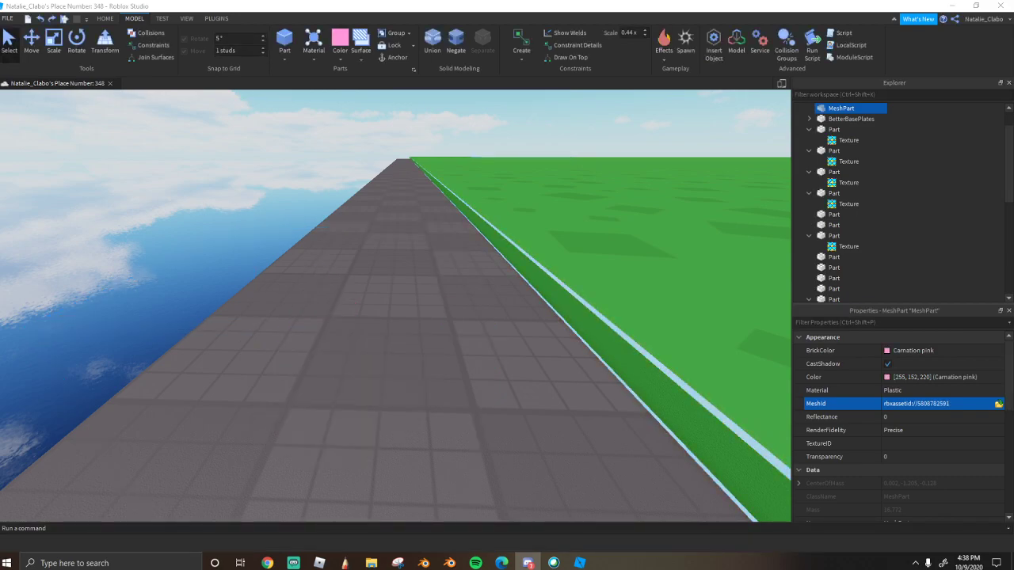
right_drag(681, 396, 430, 283)
scroll(408, 281, up, 5)
scroll(420, 277, down, 2)
key(ctrl+d)
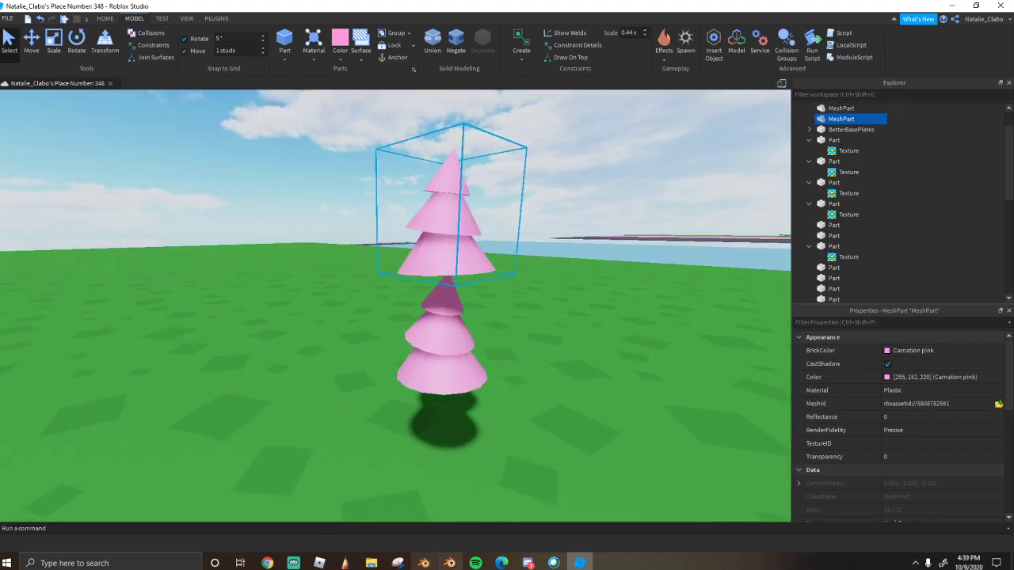
Switch to Blender, select the tree trunk object and export it as Wavefront (.obj)
click(422, 565)
scroll(487, 341, down, 8)
middle_drag(487, 341, 450, 356)
click(422, 370)
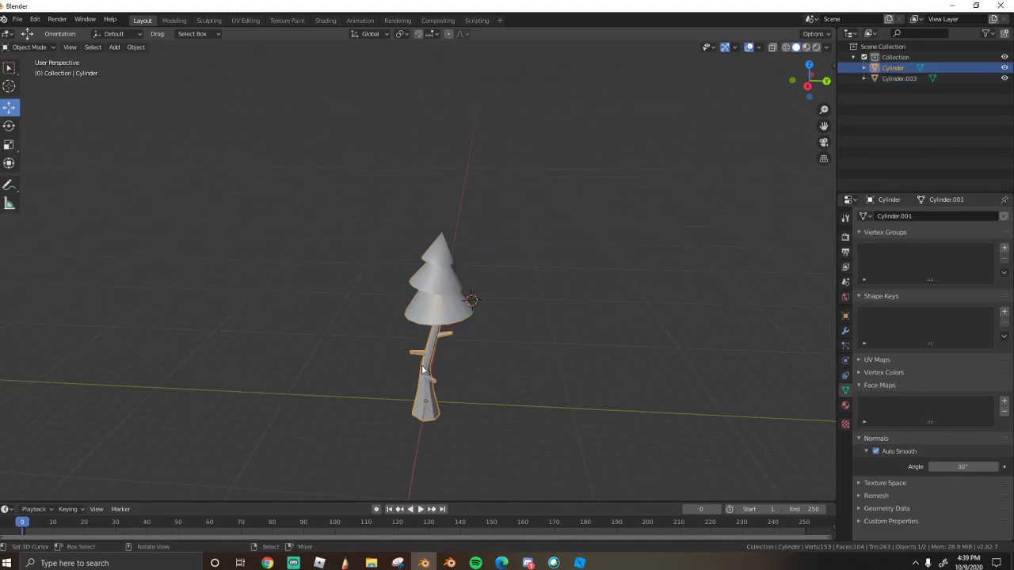
click(17, 19)
mouse_move(32, 172)
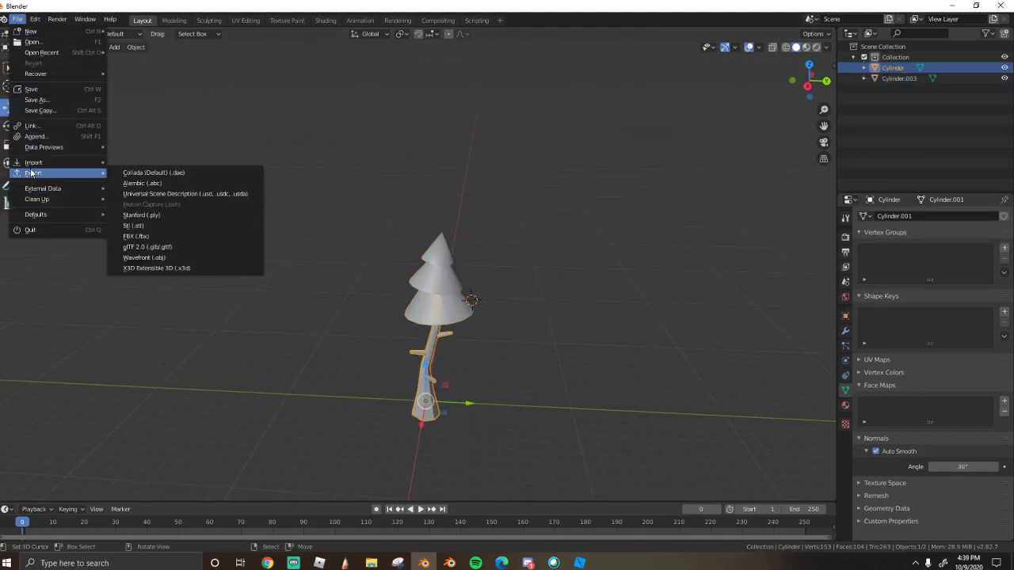
click(149, 257)
key(Escape)
Switch to Roblox Studio and load the exported trunk mesh into the duplicated MeshPart beneath the foliage
key(alt+Tab)
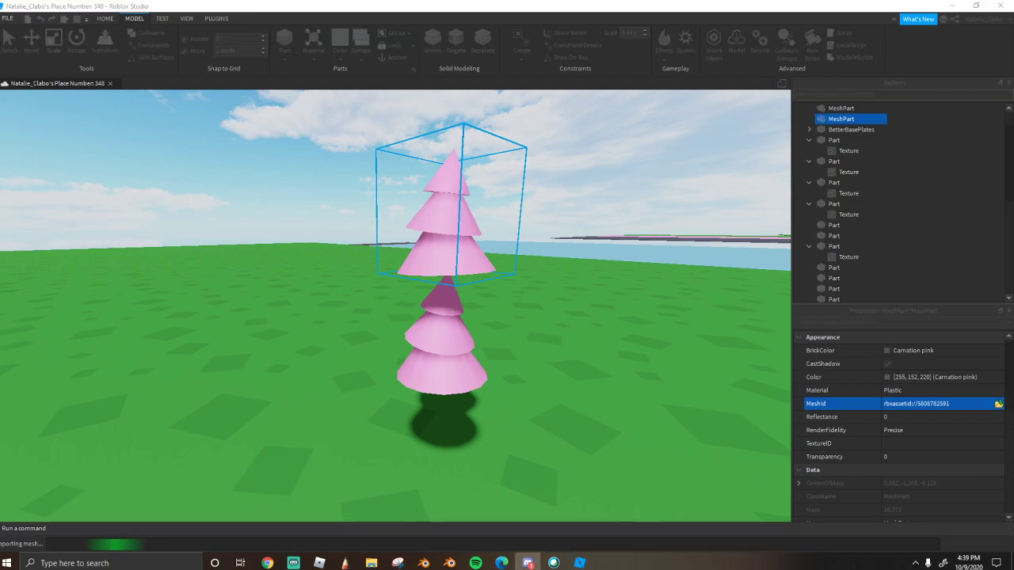
scroll(268, 256, up, 2)
right_drag(269, 258, 270, 260)
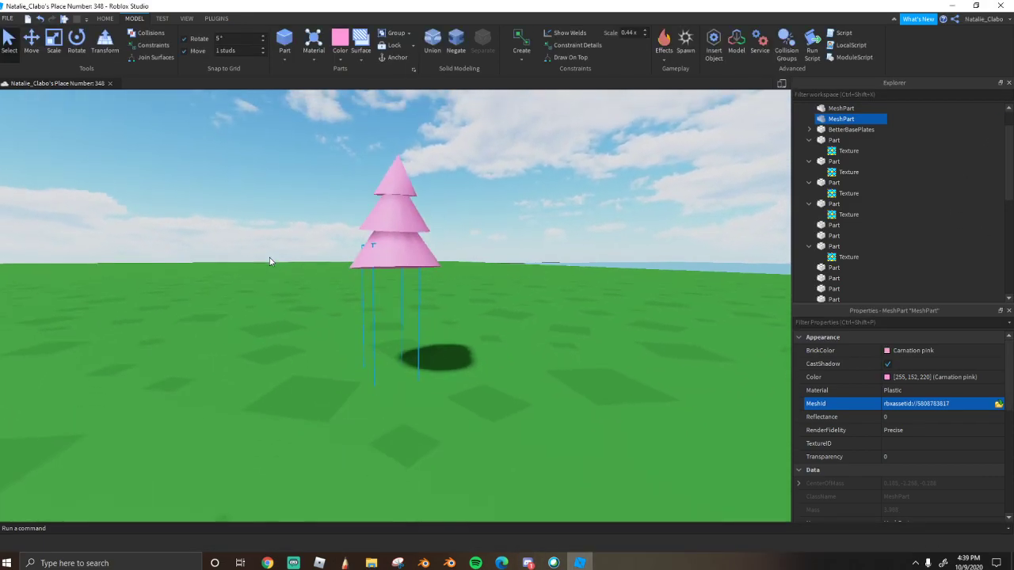
right_drag(434, 271, 438, 273)
scroll(438, 274, up, 5)
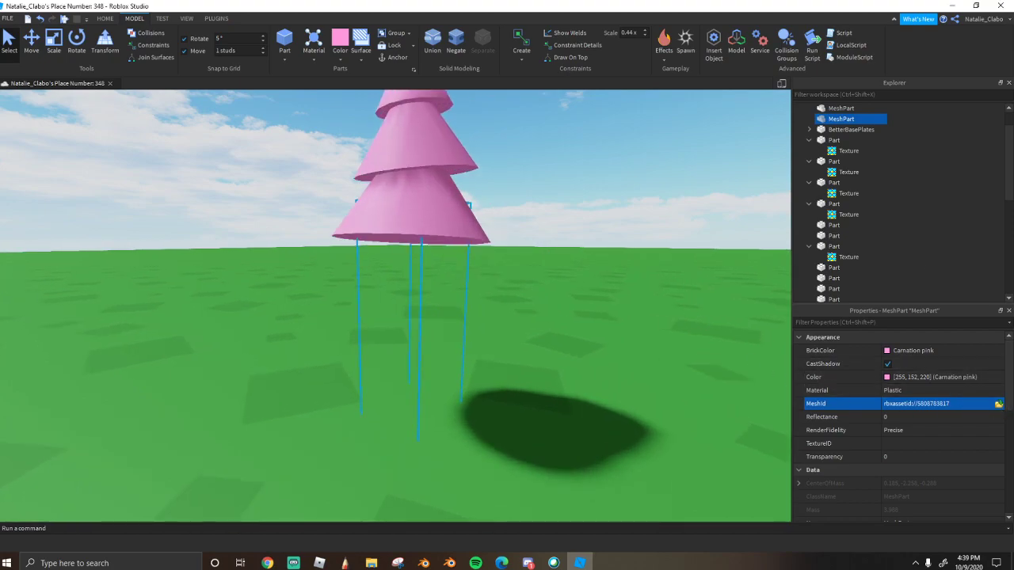
scroll(298, 234, down, 3)
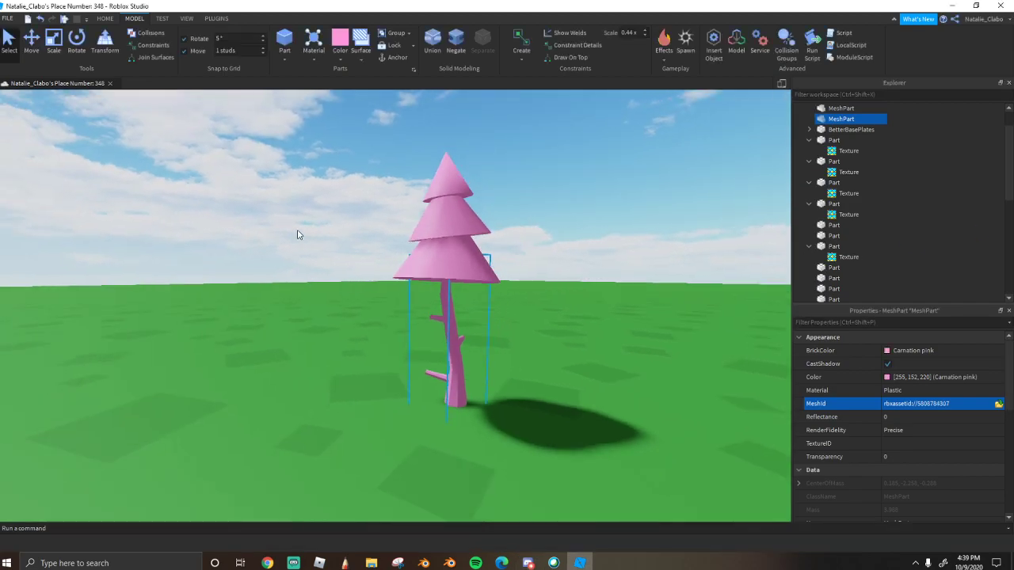
scroll(298, 235, down, 2)
Select the foliage and trunk MeshParts together and scale the whole tree up
ctrl+click(484, 355)
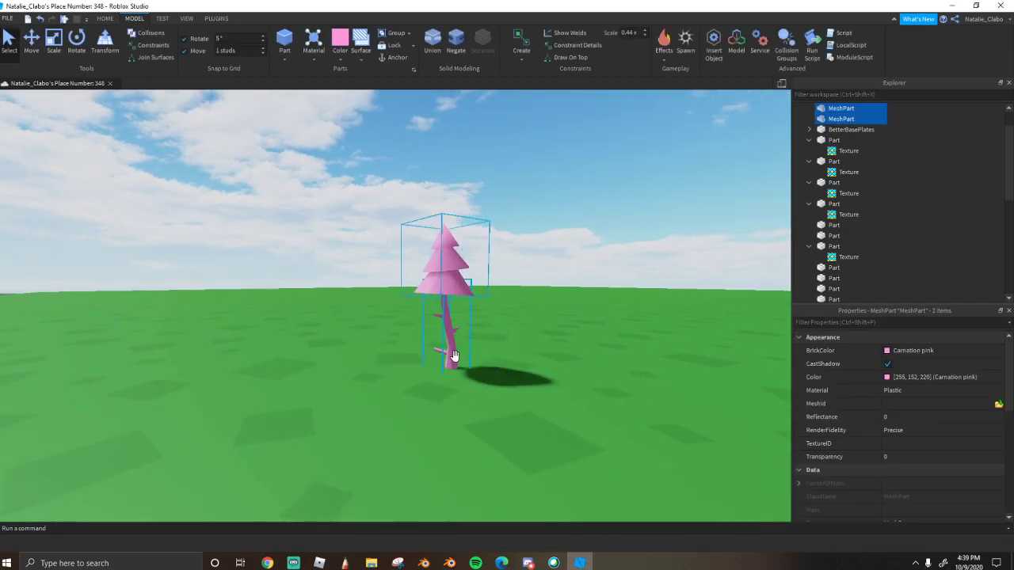
scroll(416, 398, up, 2)
scroll(346, 265, down, 4)
click(77, 47)
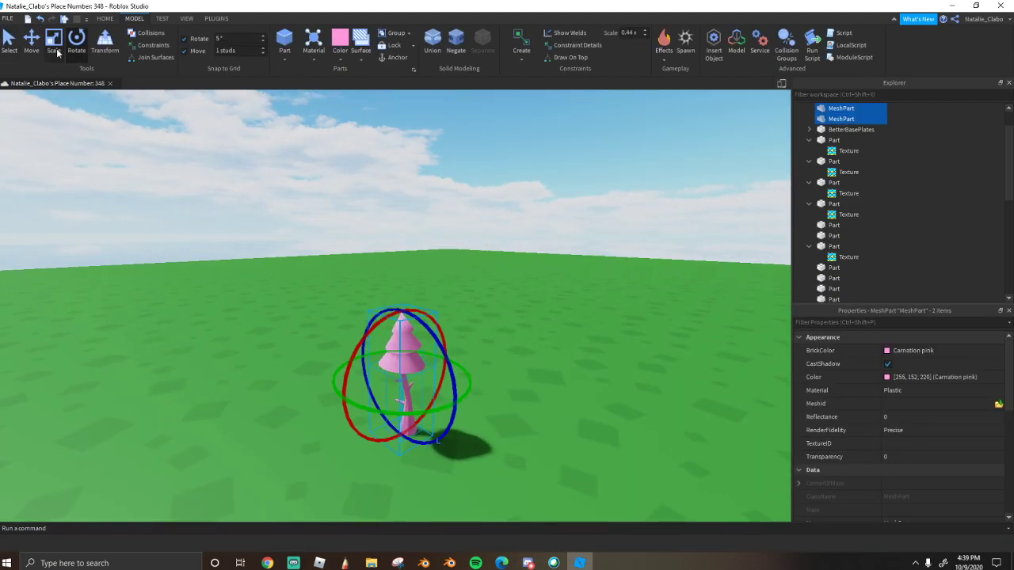
click(57, 49)
drag(399, 293, 401, 141)
right_drag(401, 141, 367, 186)
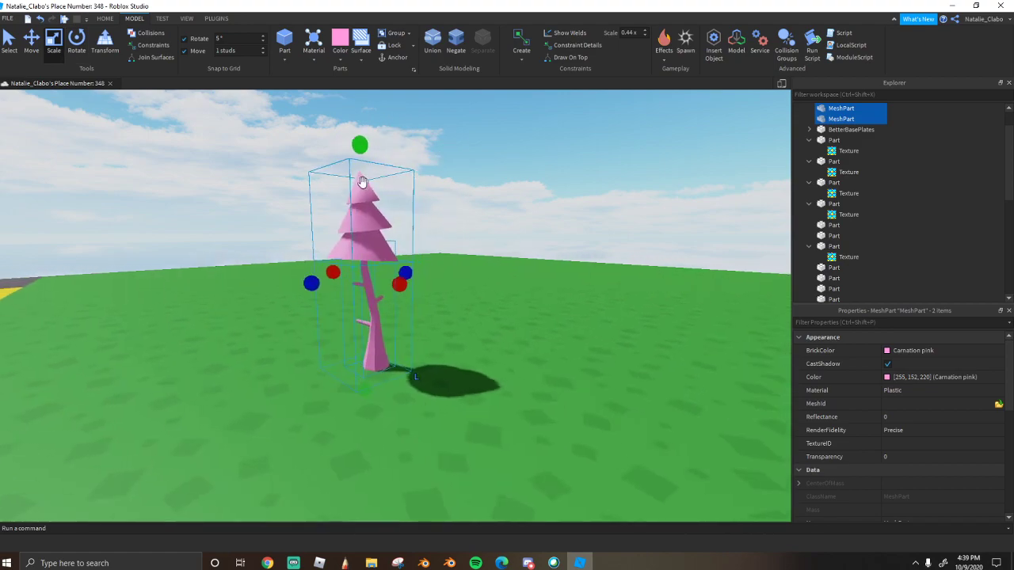
Turn off CastShadow for the two tree MeshParts and choose the SmoothPlastic material
scroll(364, 184, down, 5)
scroll(403, 316, up, 8)
scroll(407, 299, down, 3)
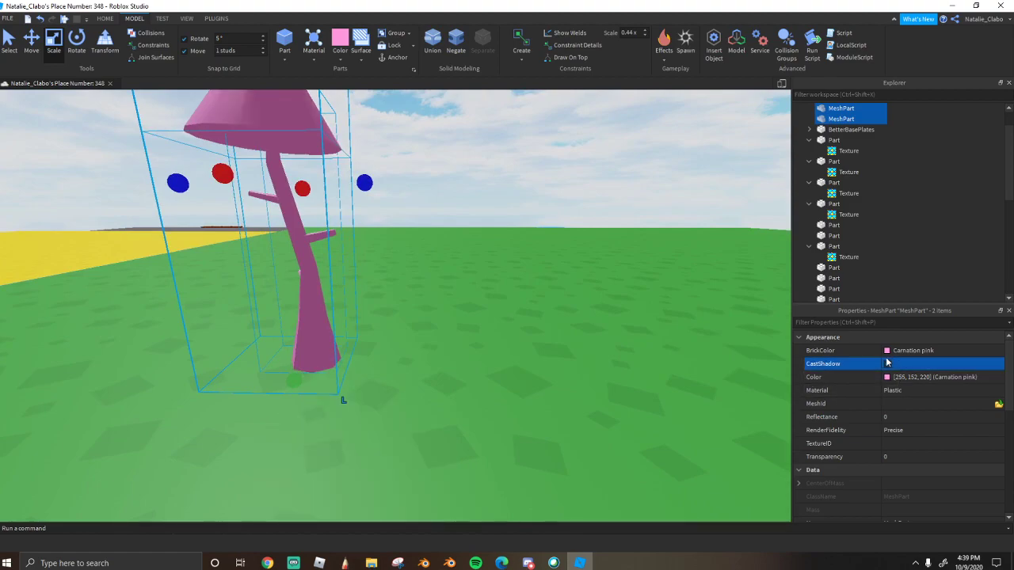
click(532, 369)
click(335, 63)
click(315, 59)
click(336, 284)
scroll(458, 177, down, 3)
Select the map's ground parts and tree meshes and apply the SmoothPlastic material to them
drag(343, 96, 478, 350)
click(316, 37)
click(285, 131)
right_drag(286, 134, 314, 187)
scroll(316, 187, down, 5)
scroll(313, 187, down, 5)
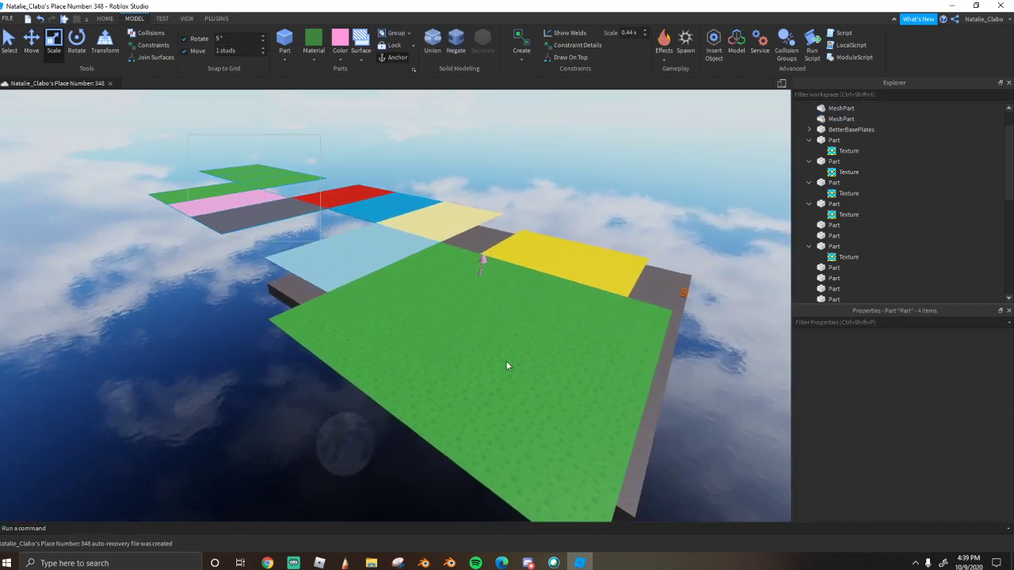
key(ctrl+a)
scroll(350, 75, up, 1)
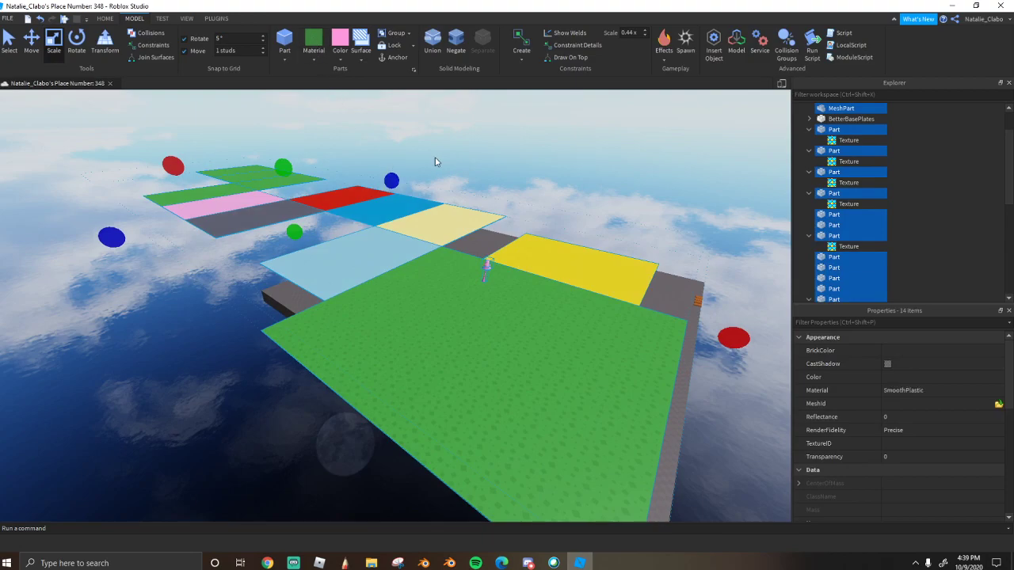
Box-select the tree MeshParts on the green ground and anchor them
click(432, 162)
scroll(437, 168, up, 4)
drag(490, 243, 598, 318)
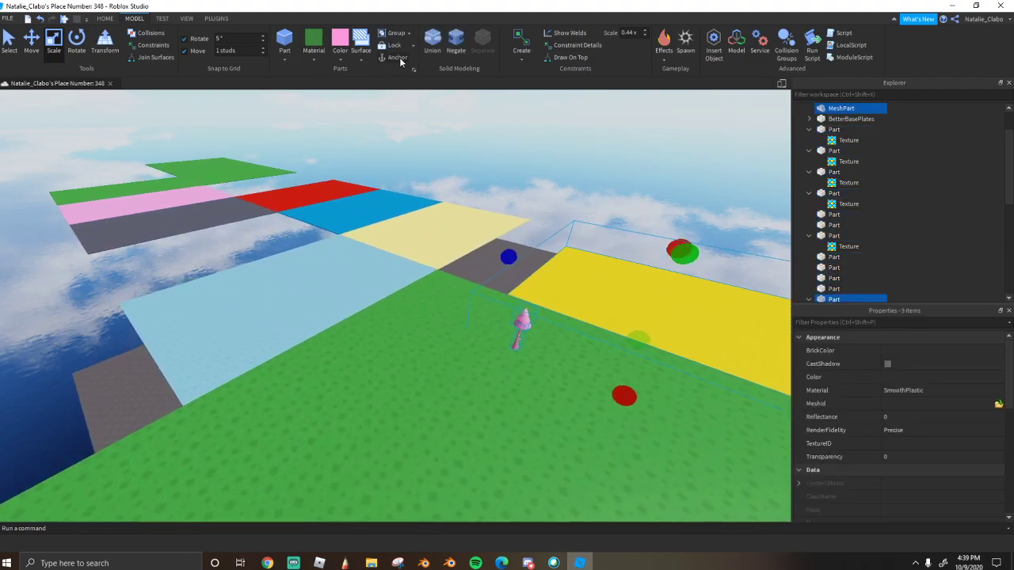
click(591, 186)
scroll(523, 331, up, 10)
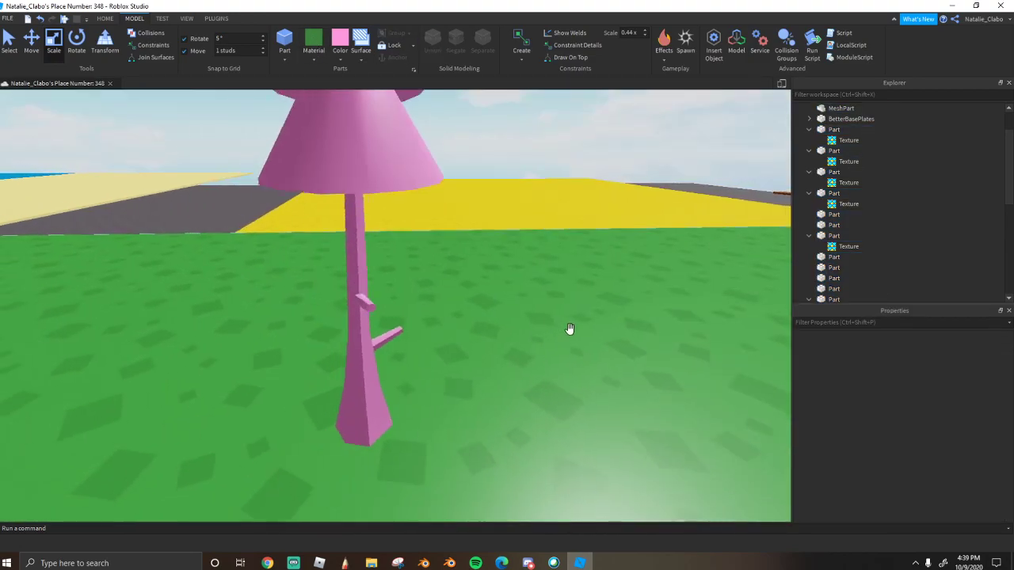
Select the trunk MeshPart and color it Brown
scroll(507, 341, down, 5)
click(461, 358)
scroll(420, 437, up, 5)
click(339, 62)
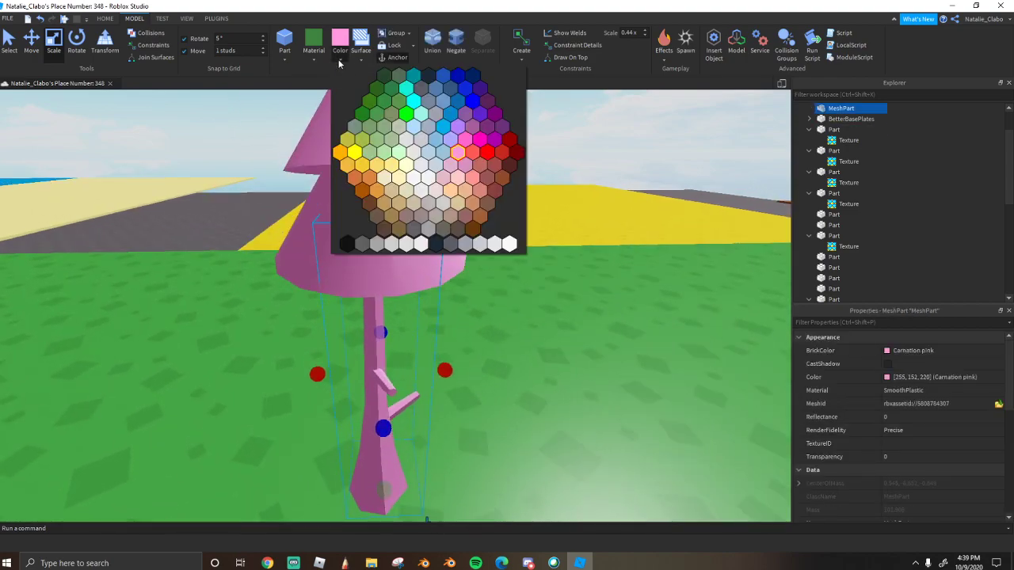
click(485, 205)
right_drag(407, 311, 406, 311)
scroll(623, 362, down, 4)
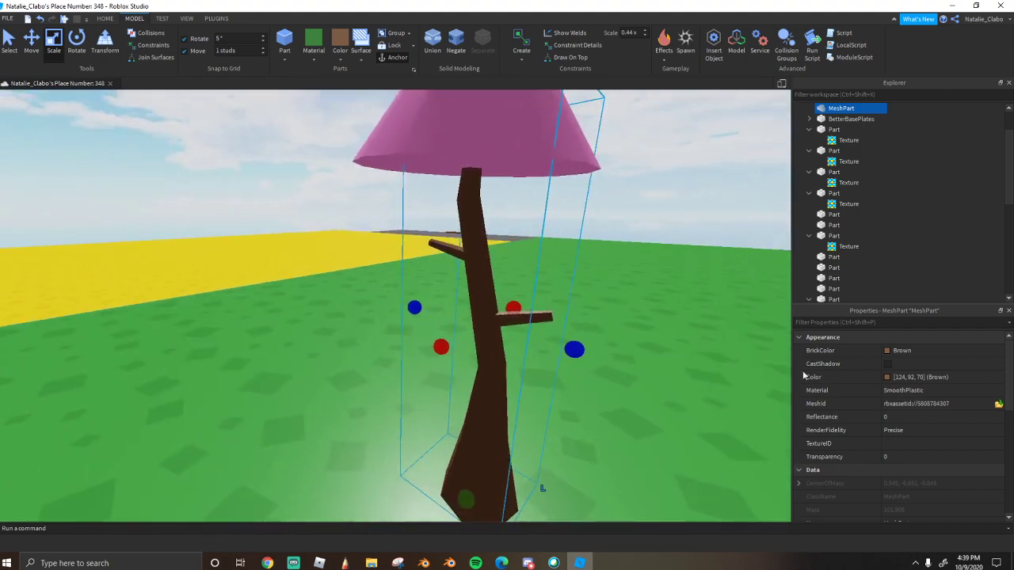
Lighten the trunk's color to RGB 180, 133, 102
click(887, 378)
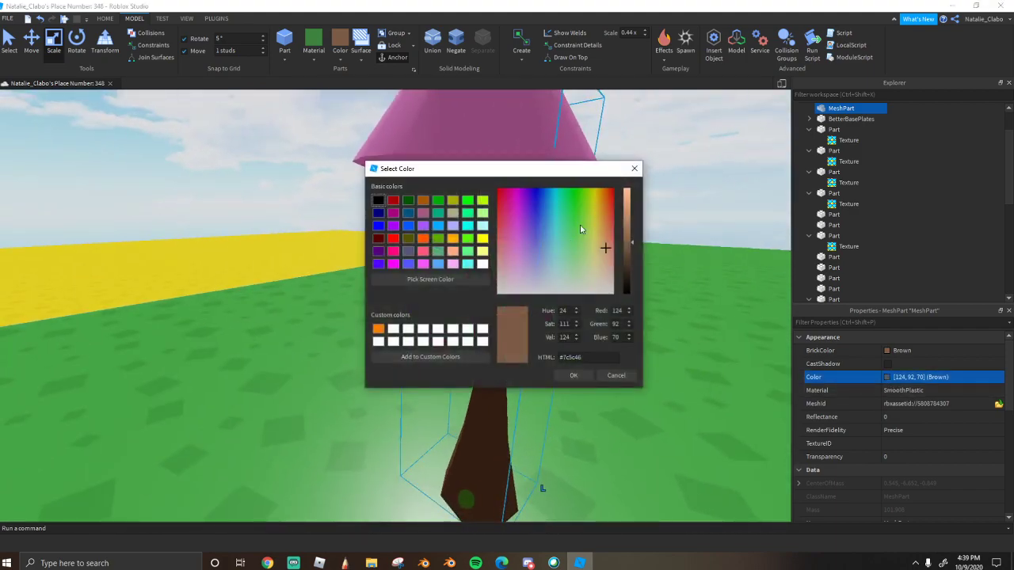
drag(554, 169, 256, 179)
drag(327, 251, 325, 232)
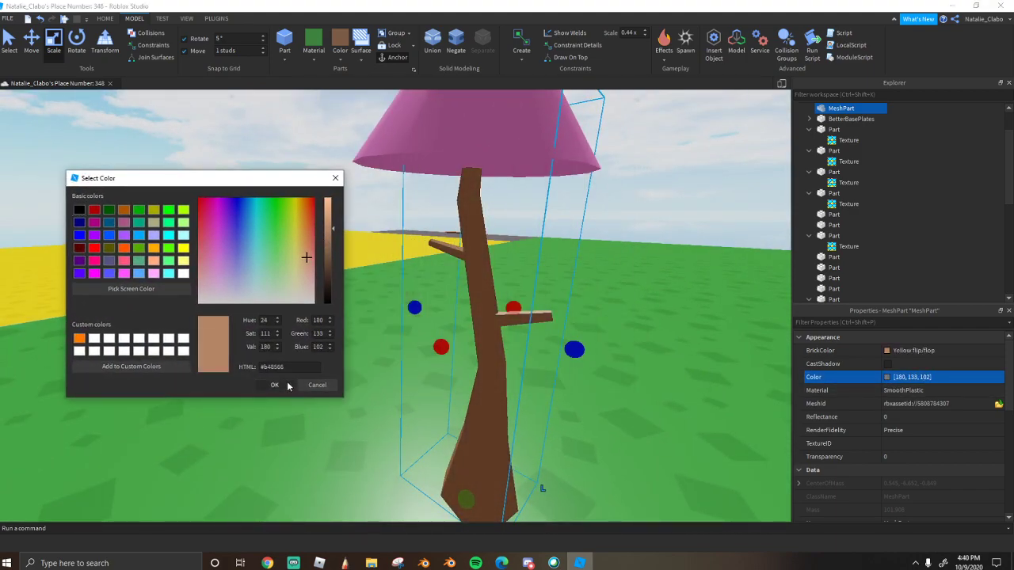
click(274, 385)
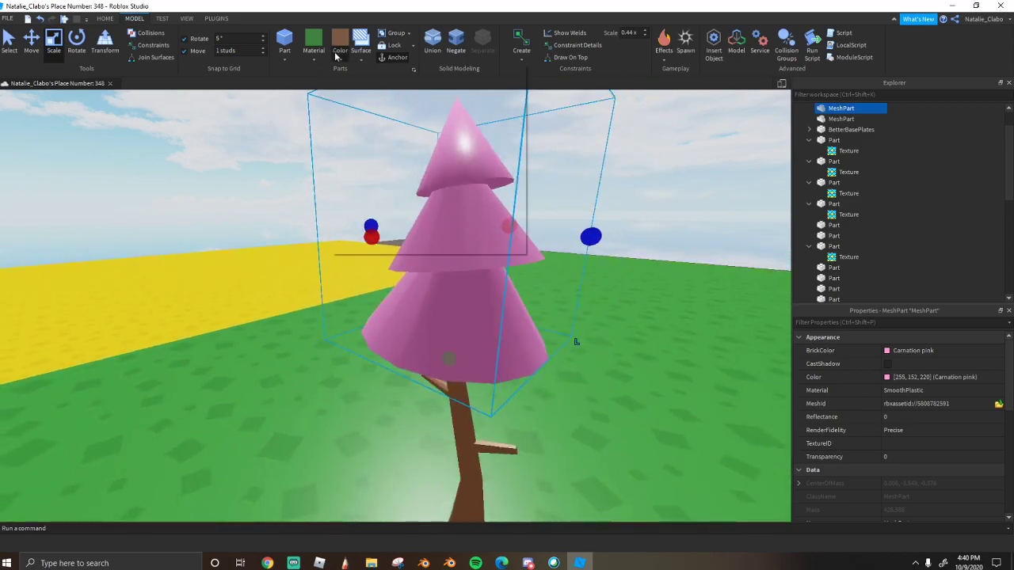
Color the foliage MeshPart Bright green
click(339, 50)
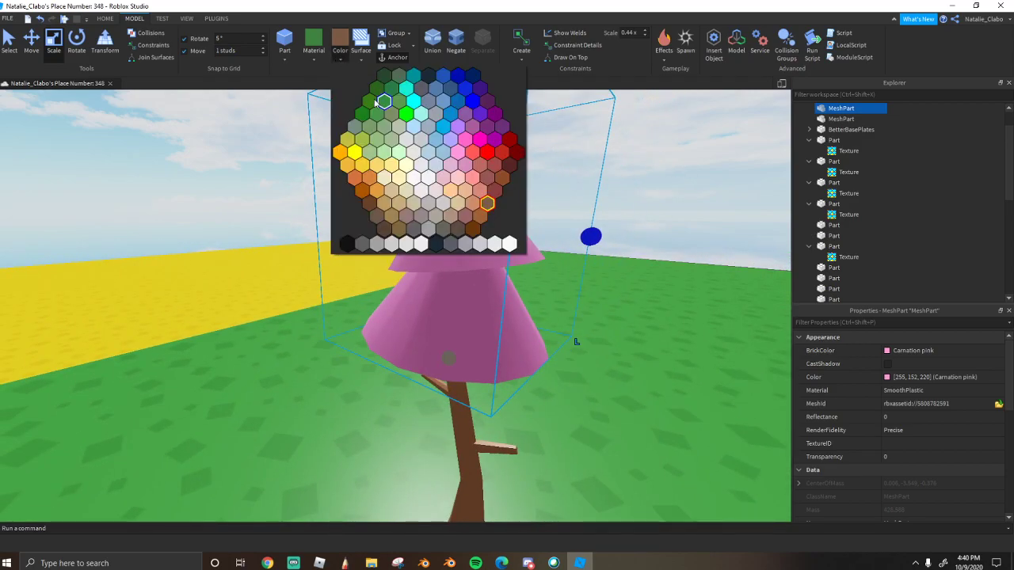
click(381, 106)
right_drag(464, 230, 463, 230)
scroll(463, 229, up, 2)
Lighten the foliage color to RGB 96, 194, 96
click(887, 377)
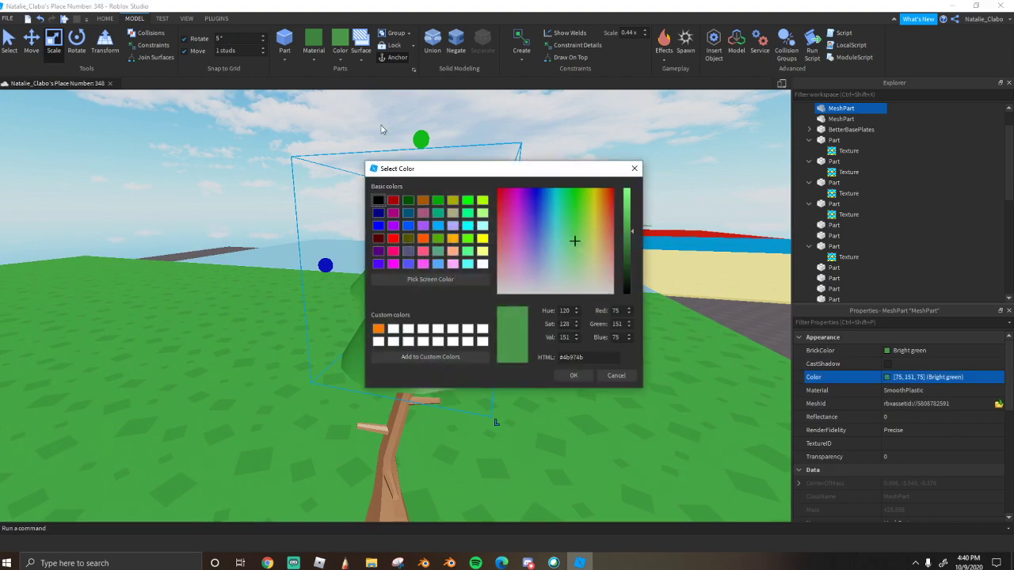
drag(560, 177, 673, 189)
drag(743, 243, 738, 230)
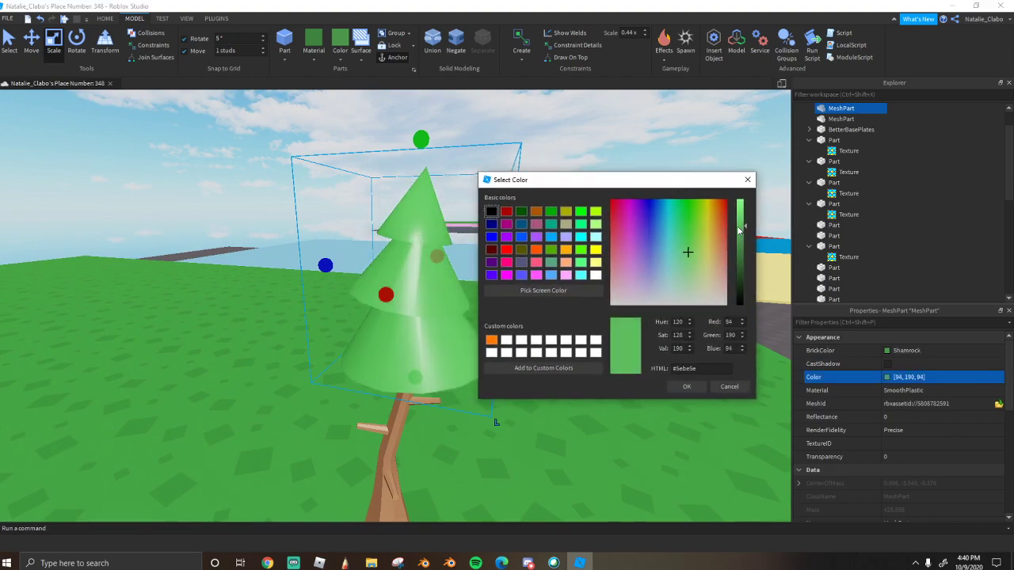
click(686, 387)
Group the foliage and trunk into one model and name it Tree
ctrl+click(386, 464)
right_click(384, 462)
click(410, 267)
click(855, 390)
text(tREE)
key(Return)
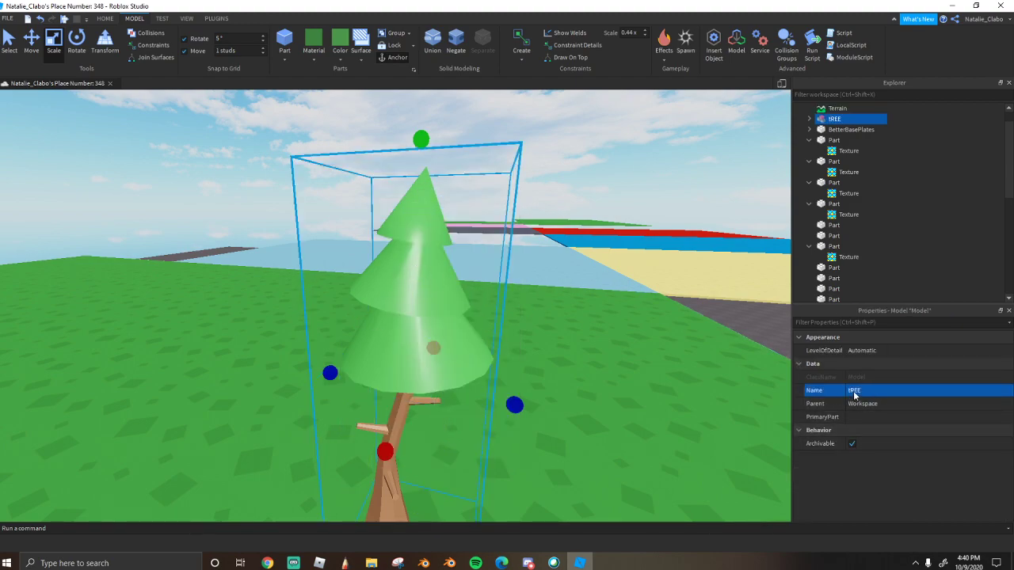
click(854, 392)
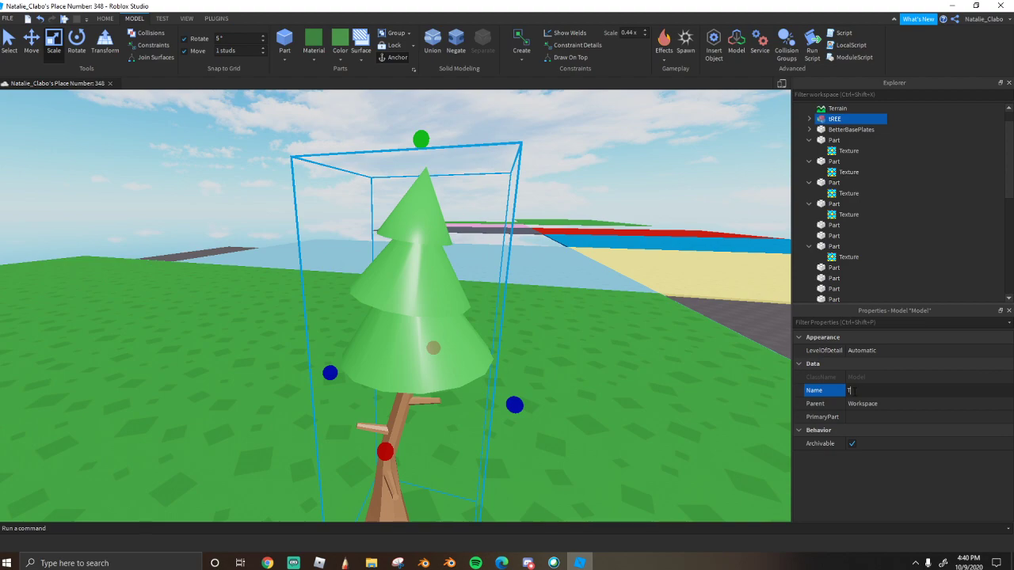
text(Tree)
key(Return)
Duplicate the Tree model, place the copy elsewhere on the green ground and scale it
scroll(280, 353, down, 5)
right_drag(280, 353, 290, 352)
drag(385, 322, 436, 370)
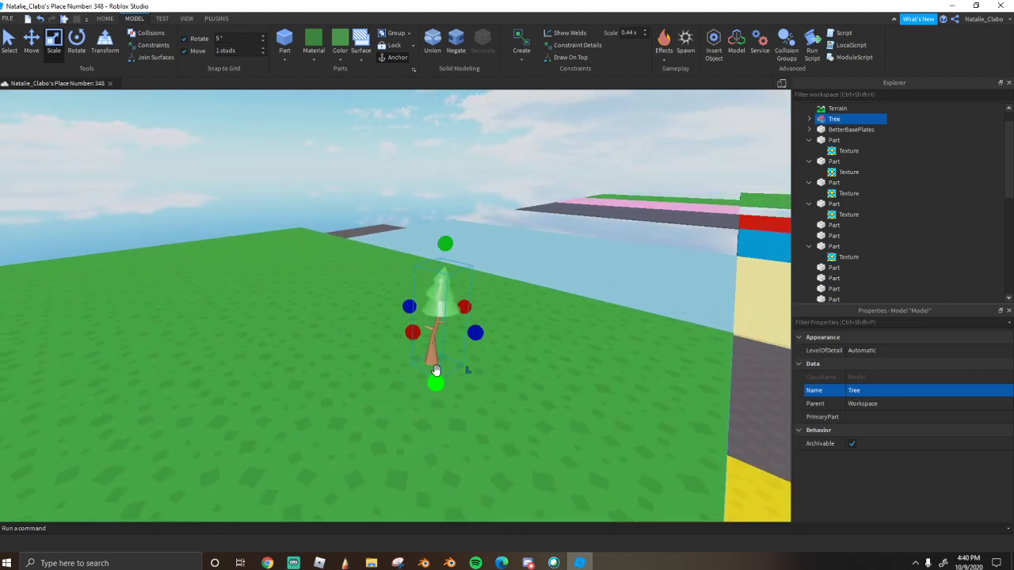
key(ctrl+d)
drag(433, 268, 420, 272)
right_drag(420, 272, 310, 335)
drag(421, 271, 384, 305)
drag(383, 174, 385, 156)
right_drag(383, 172, 385, 156)
click(523, 215)
scroll(337, 258, down, 4)
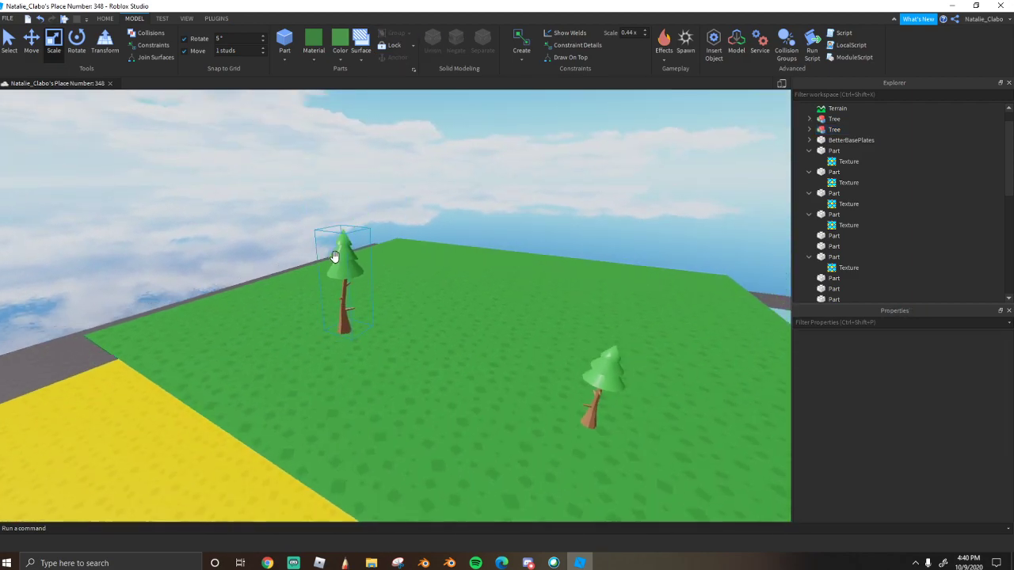
Darken the foliage color of the second tree to RGB 84, 171, 84
click(336, 257)
click(339, 252)
click(886, 377)
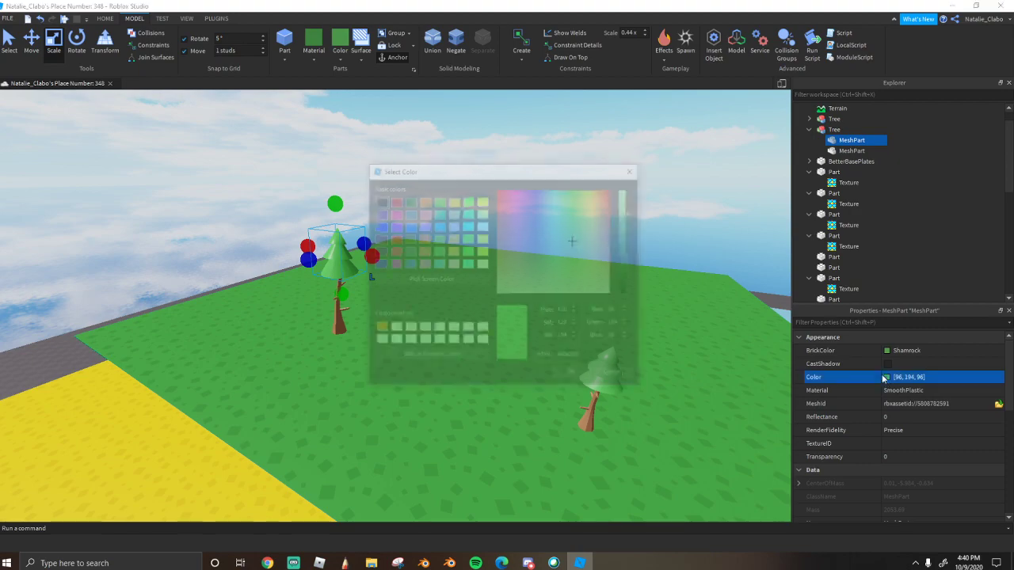
click(626, 224)
click(573, 375)
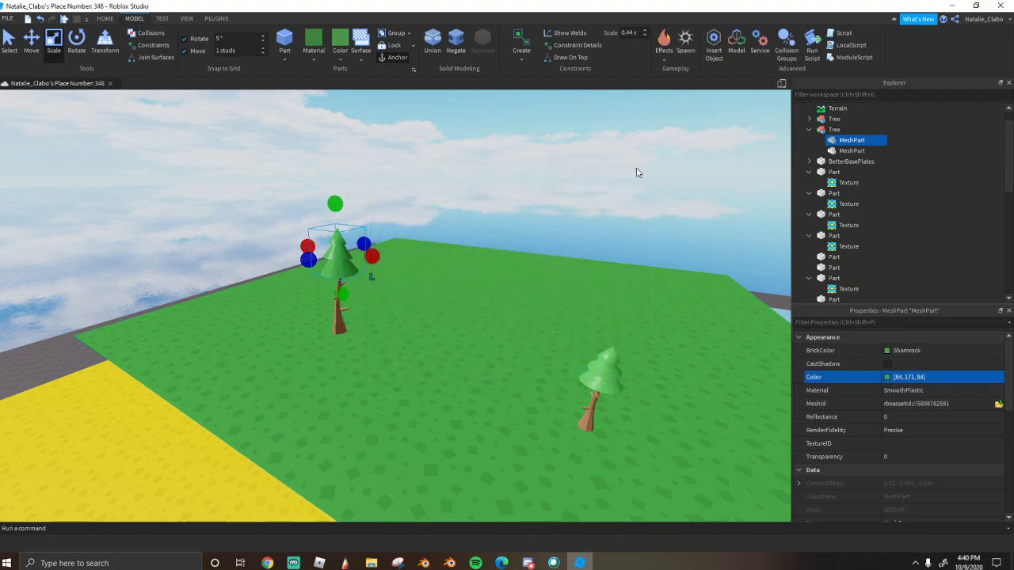
click(639, 171)
Duplicate both trees together and place the copies on the far side of the green ground
click(341, 255)
ctrl+click(603, 392)
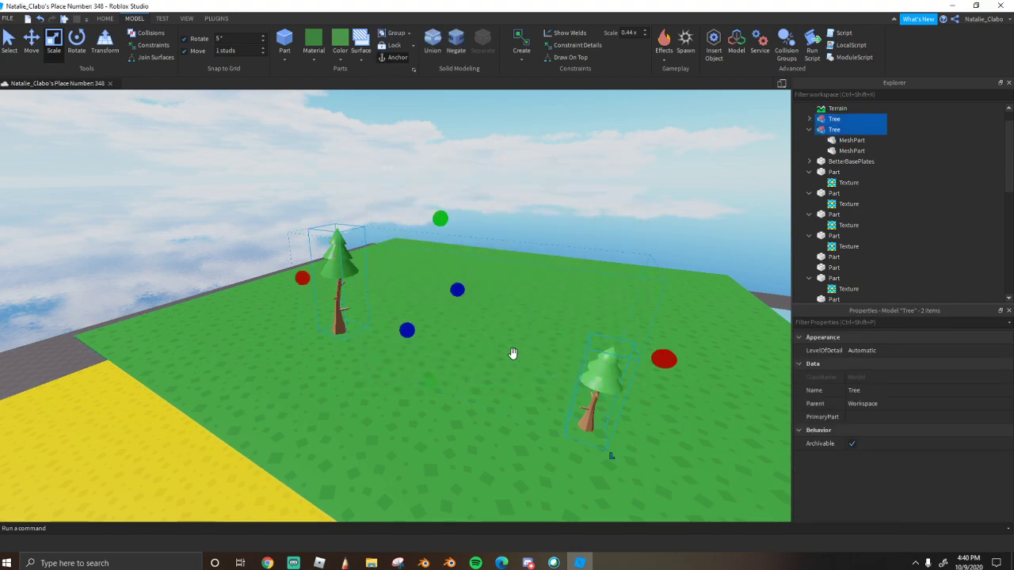
key(ctrl+d)
drag(337, 222, 651, 307)
click(426, 261)
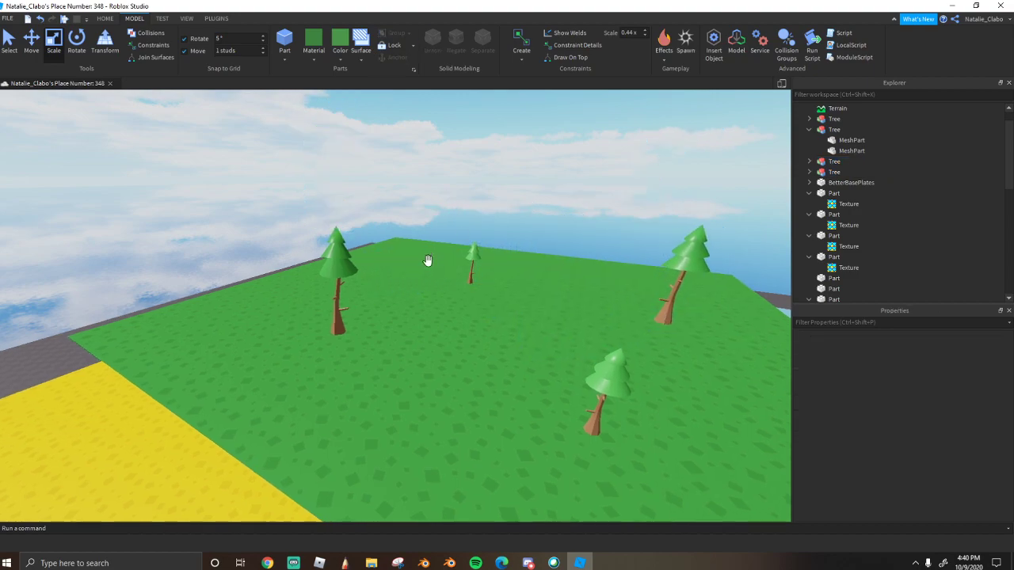
Move the two copied trees closer together near the far edge of the green ground
drag(473, 267, 488, 340)
click(564, 178)
key(w)
key(d)
drag(674, 325, 656, 332)
key(ctrl+z)
drag(672, 265, 656, 281)
drag(478, 305, 606, 284)
click(504, 210)
Spread the two nearer trees farther apart across the green ground
key(s)
drag(325, 326, 289, 382)
key(s)
drag(475, 362, 549, 374)
key(w)
drag(316, 350, 321, 331)
key(w)
Duplicate the pair of trees at the far edge and place the copies near the back corner of the ground
drag(509, 227, 592, 289)
key(ctrl+v)
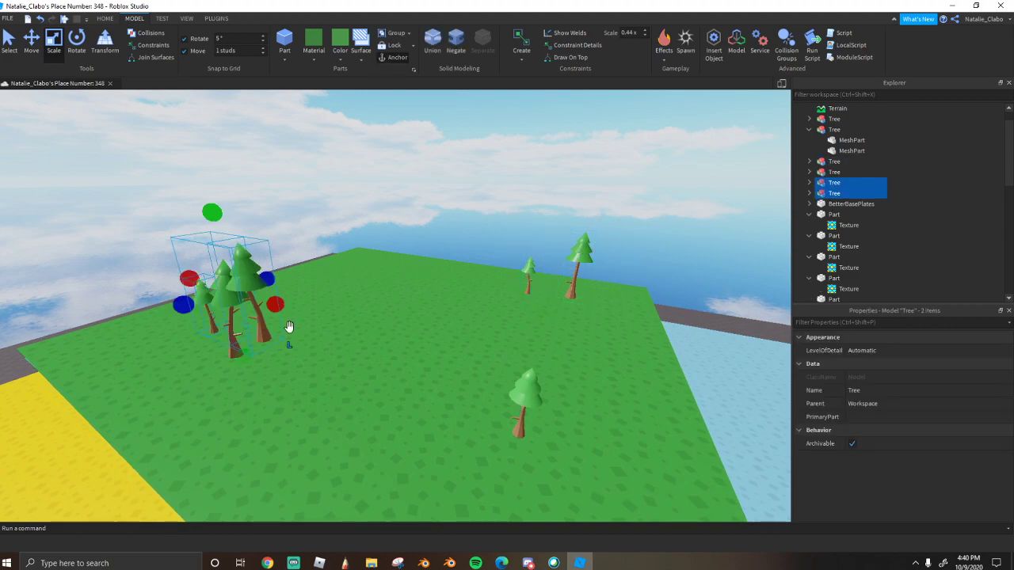
drag(263, 333, 369, 277)
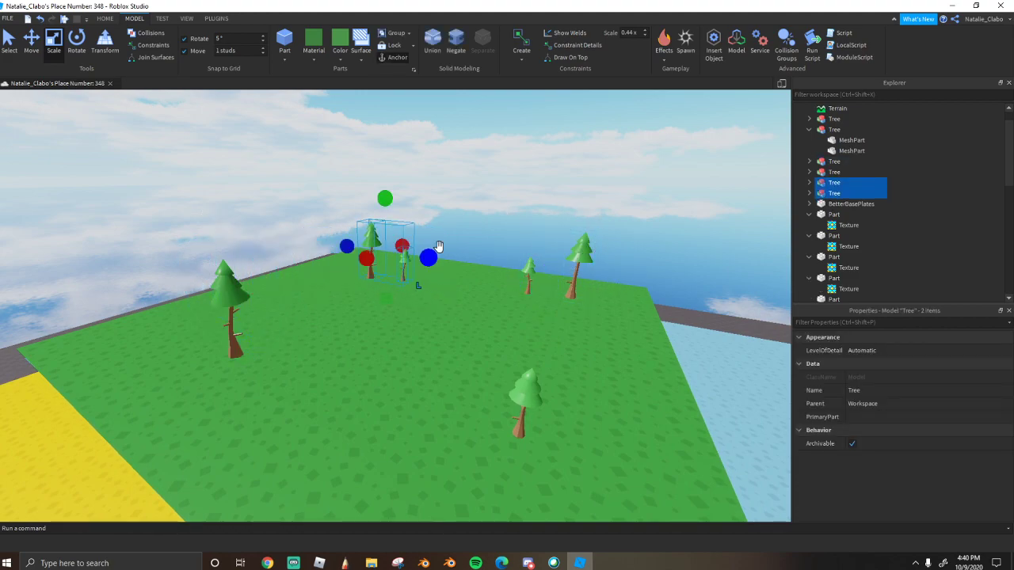
click(412, 249)
Move the small tree of the newest pair farther back to the ground's edge
scroll(410, 249, up, 3)
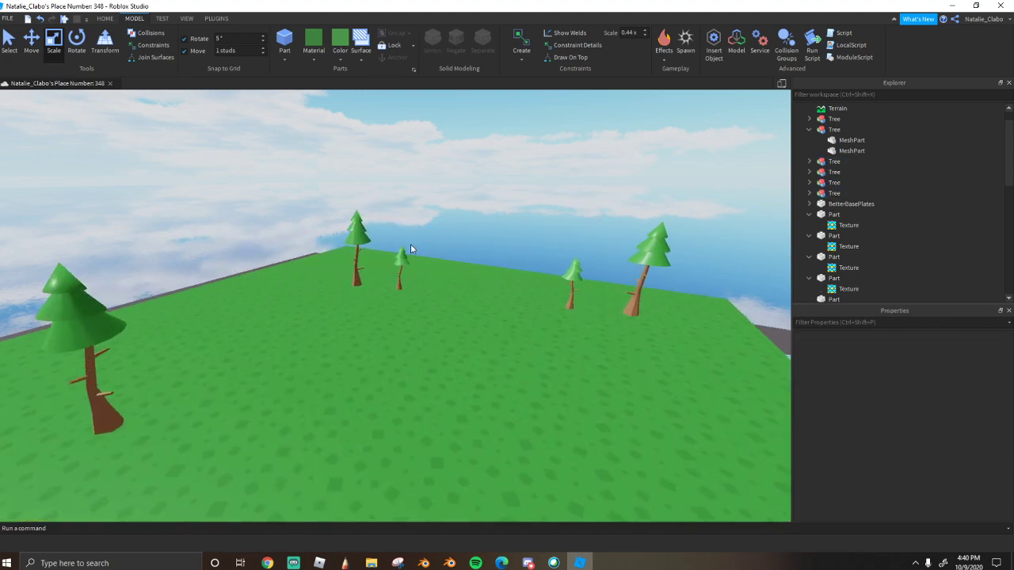
scroll(410, 249, up, 1)
click(401, 267)
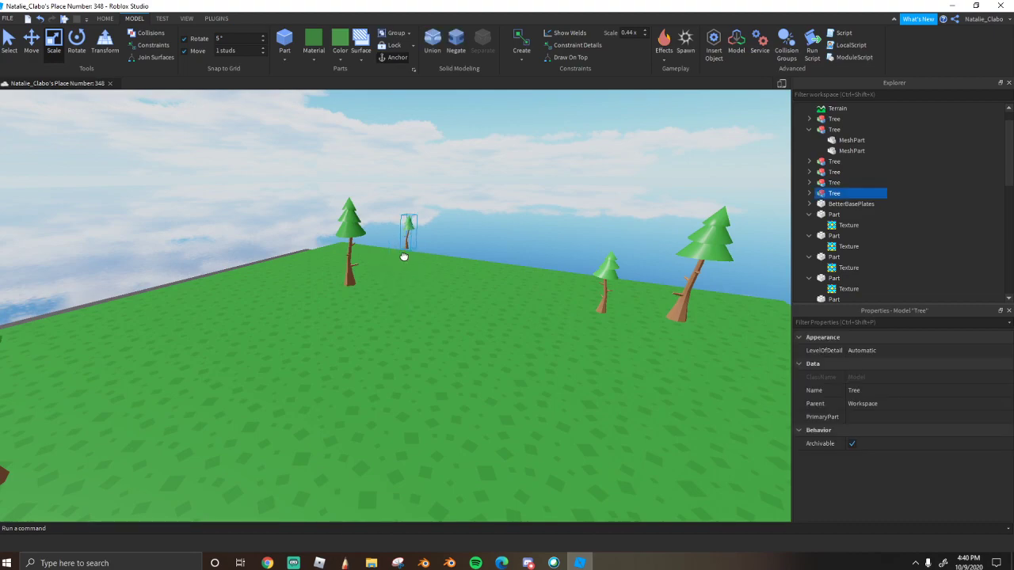
click(442, 271)
scroll(442, 271, down, 3)
right_drag(441, 271, 483, 289)
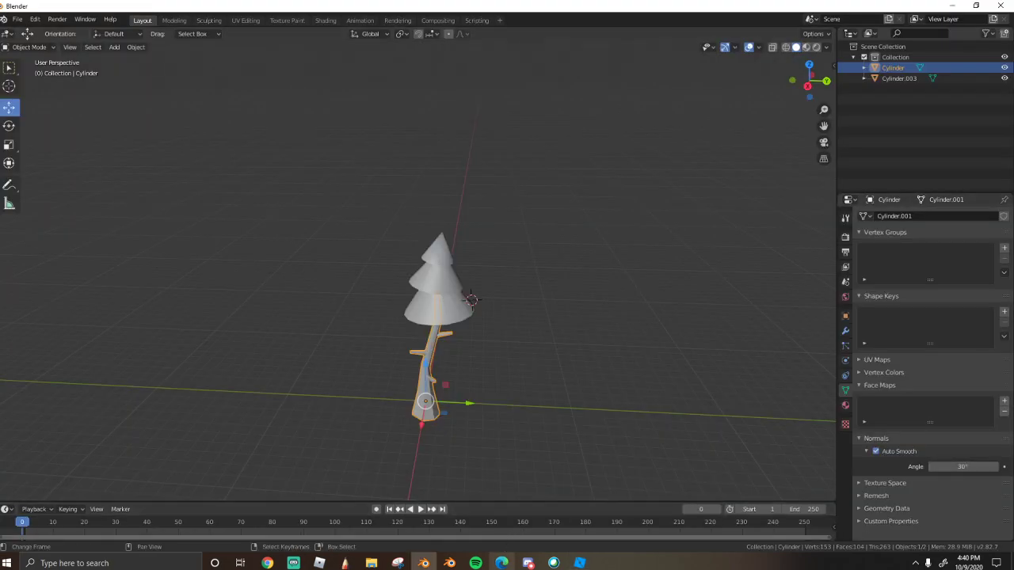
click(293, 563)
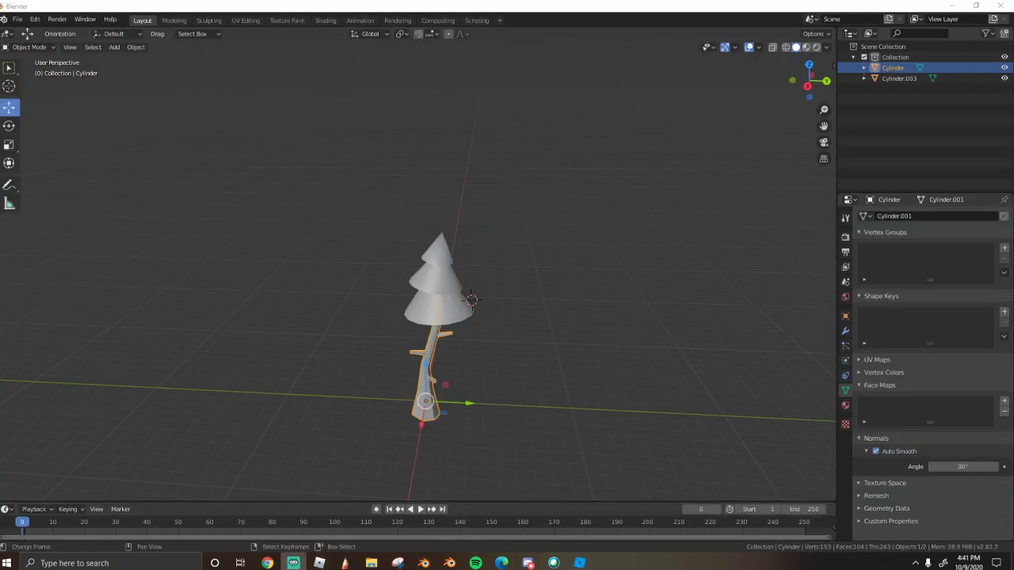